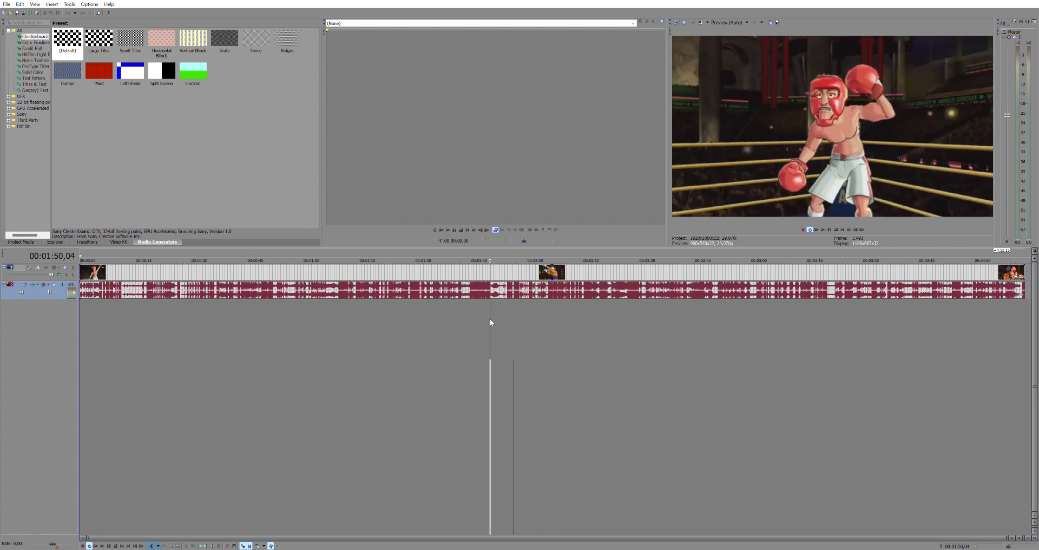
Play through the boxing footage to find where the boxer in green trunks laughs and place the cursor at 00:01:11,00
click(398, 322)
click(379, 327)
click(360, 327)
mouse_move(359, 326)
mouse_down()
mouse_move(306, 326)
mouse_move(441, 328)
mouse_move(350, 330)
mouse_up()
key(space)
scroll(401, 330, up, 4)
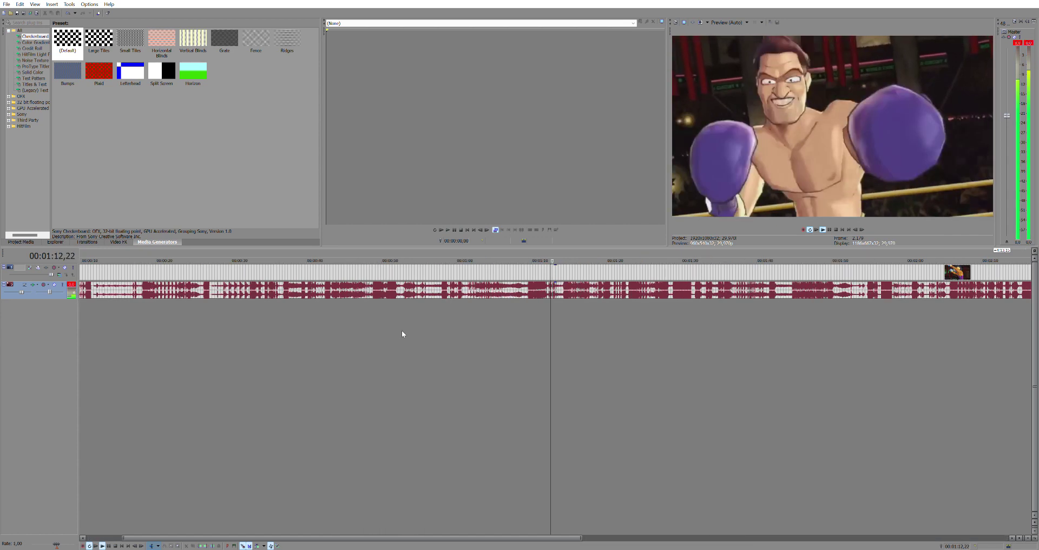
key(space)
click(503, 266)
click(503, 268)
key(space)
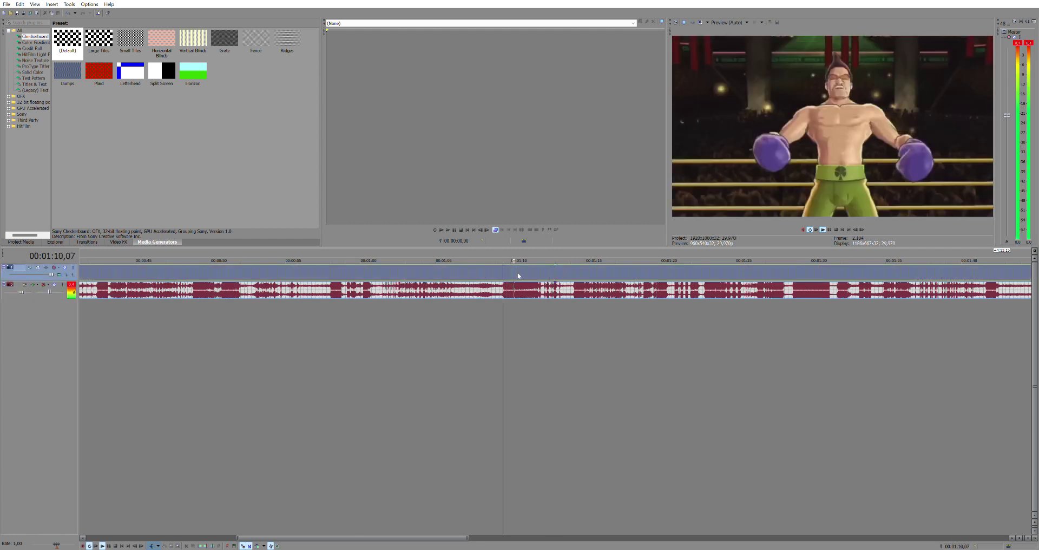
key(Return)
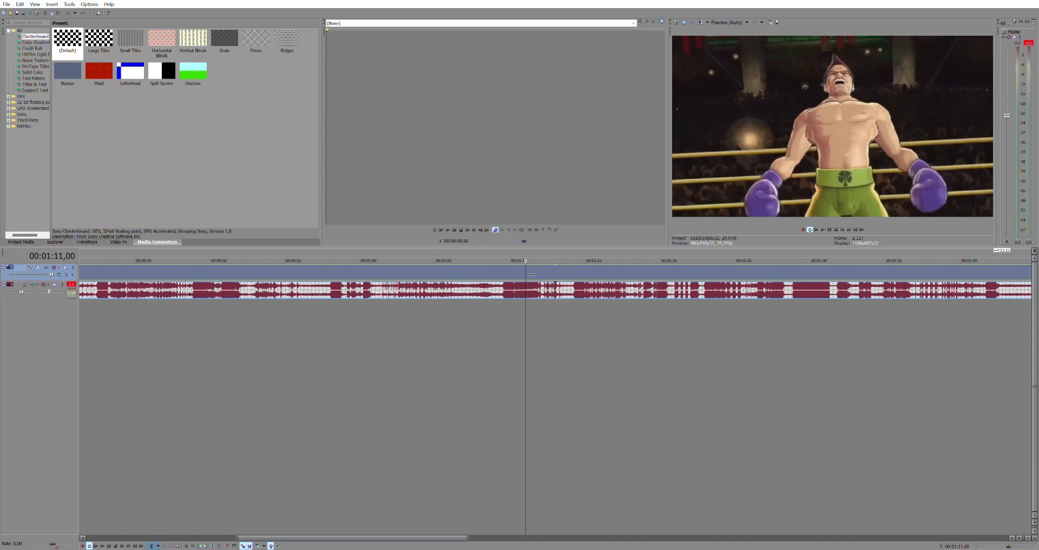
Cut the footage down to a brief laugh excerpt beginning at 00:01:11,00 and place it at the timeline's start
key(alt+[)
drag(550, 272, 26, 264)
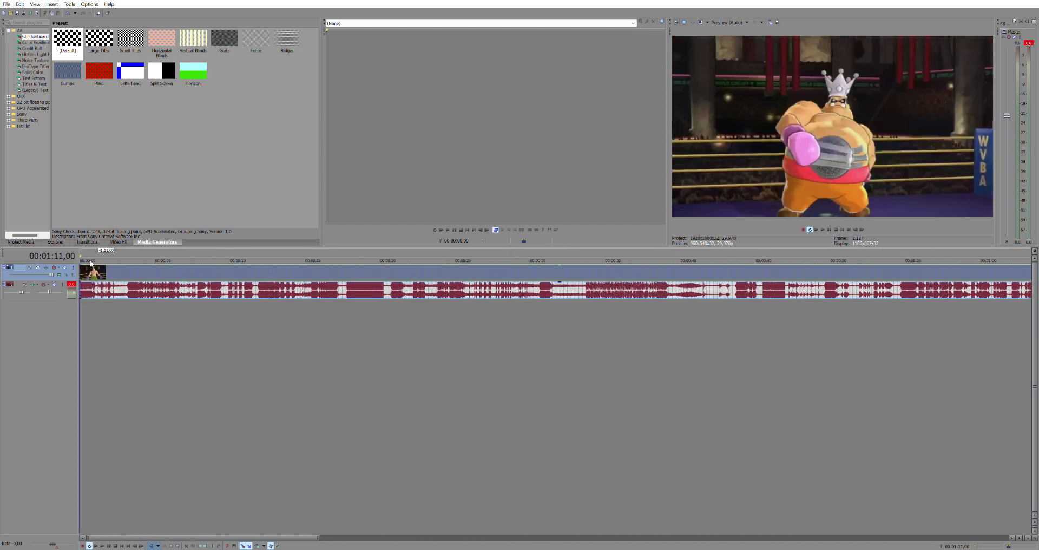
click(90, 264)
key(alt+])
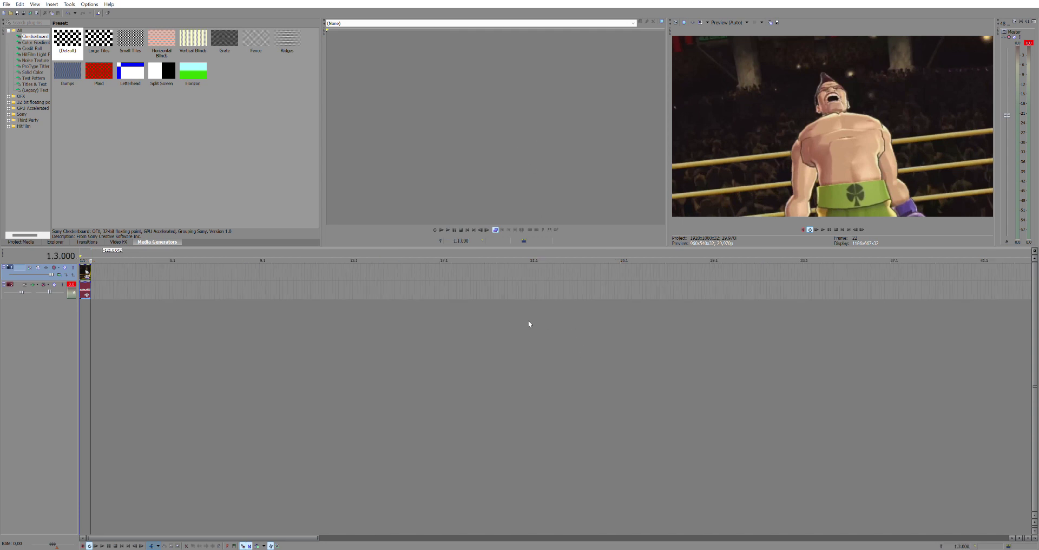
scroll(211, 301, up, 2)
drag(89, 271, 269, 261)
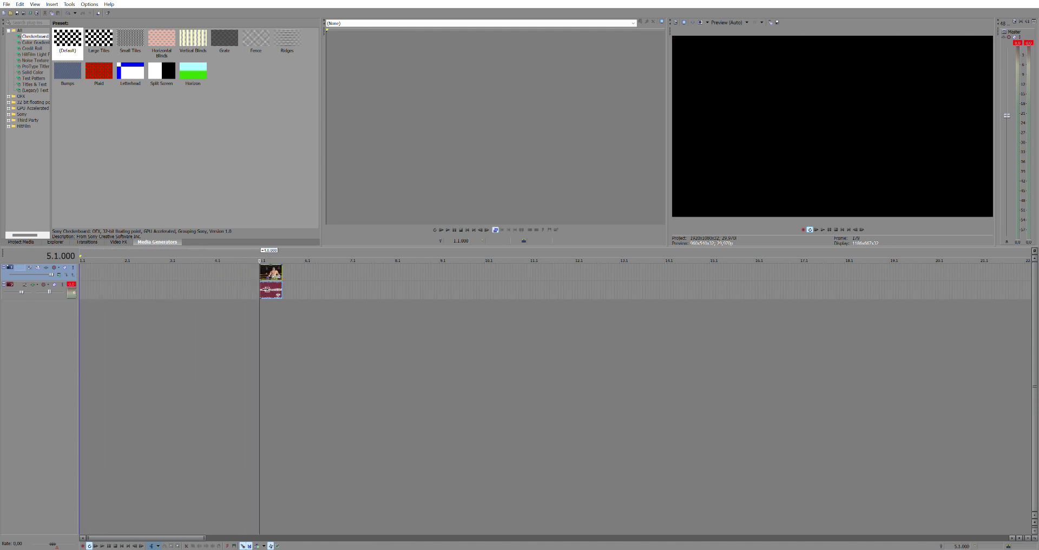
click(265, 289)
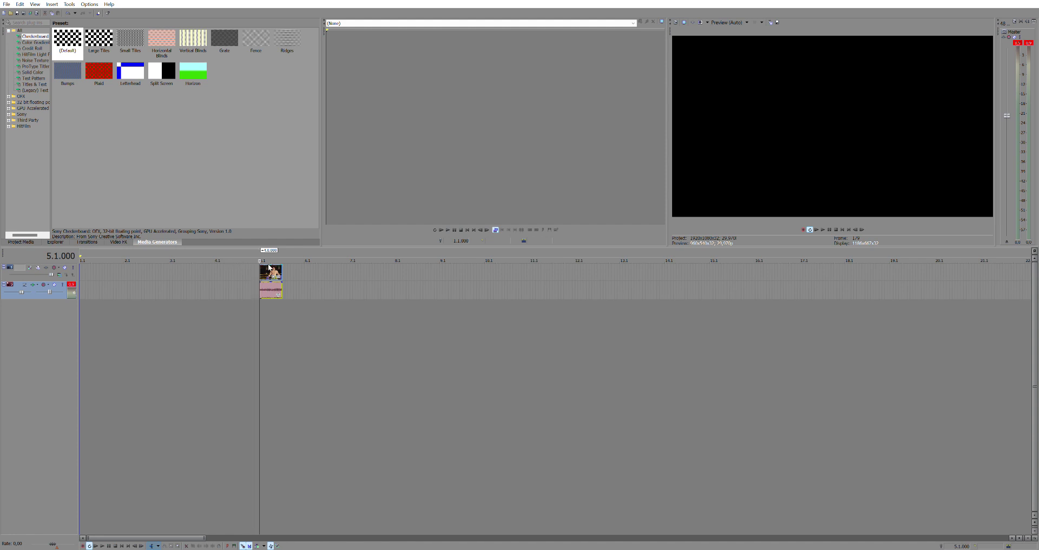
drag(270, 268, 30, 271)
Play the laugh excerpt, split it at 1.1.048 and delete the part after the split
click(83, 265)
key(space)
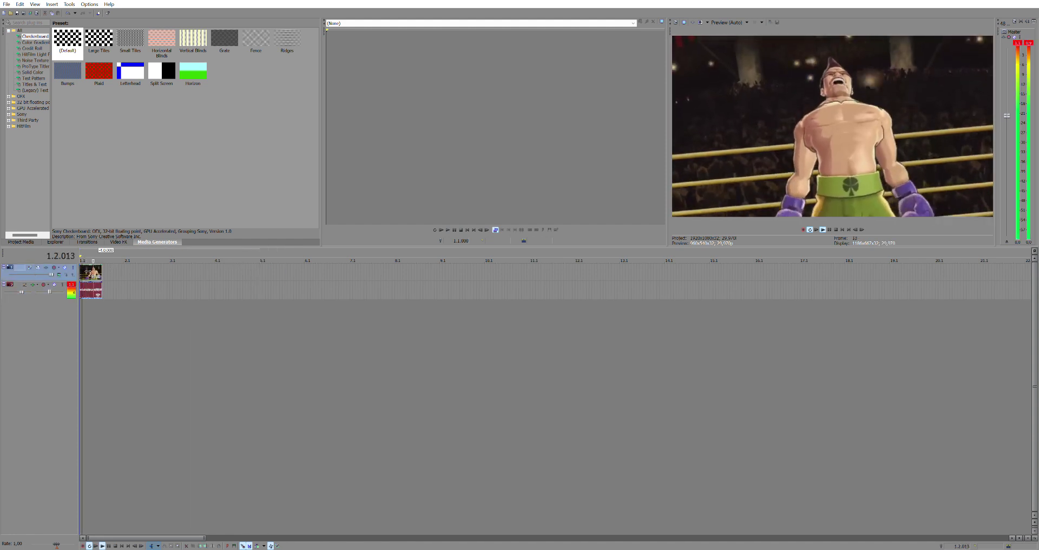
key(space)
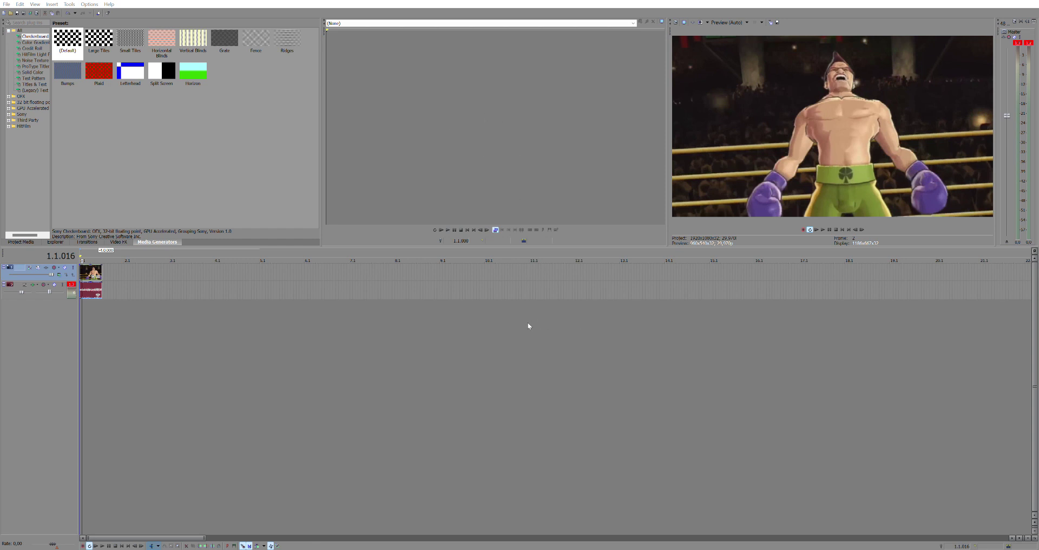
scroll(126, 357, up, 5)
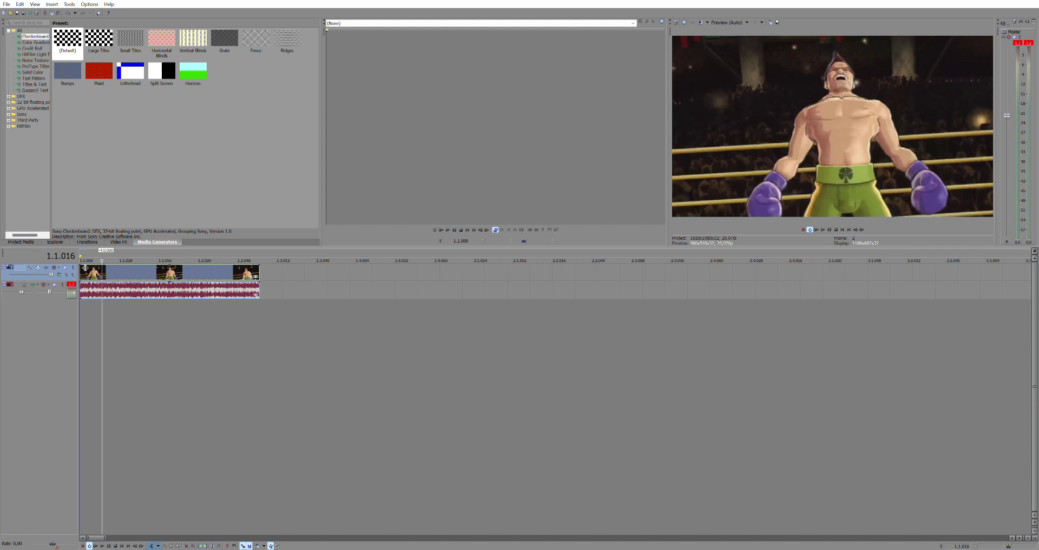
click(147, 268)
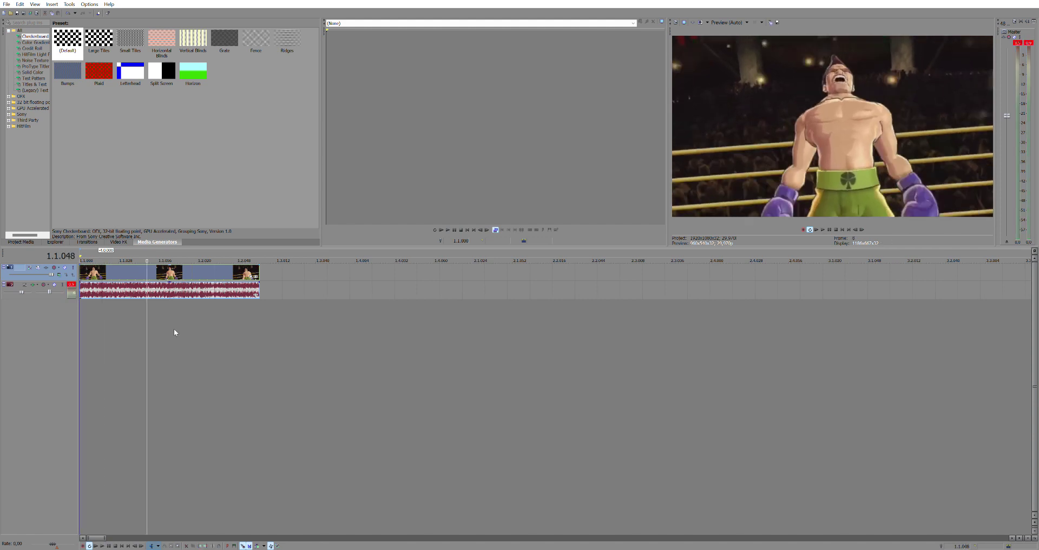
key(s)
key(Delete)
drag(87, 266, 119, 268)
key(space)
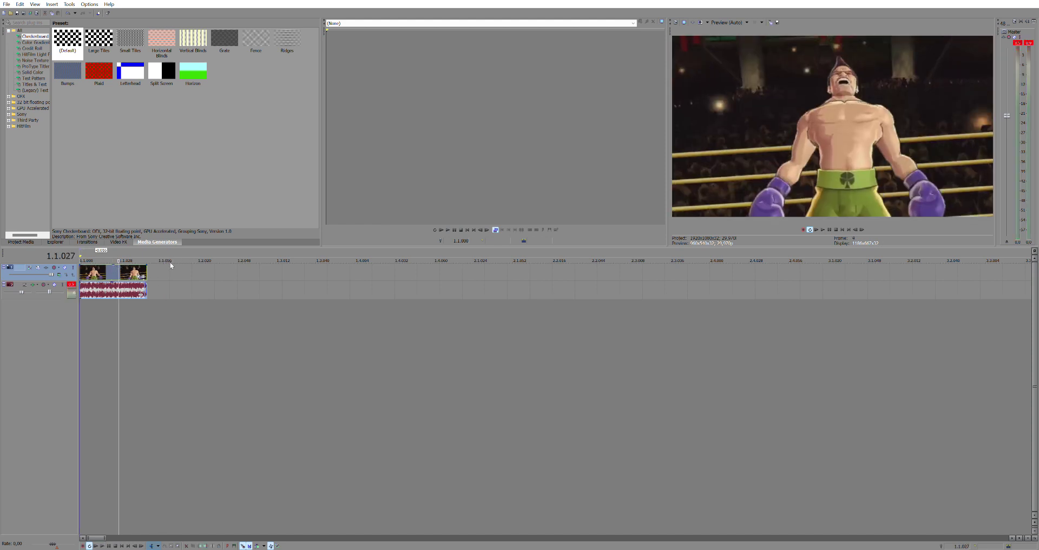
Replay the laugh clip and shorten it so that it ends at 1.1.032
scroll(169, 264, down, 4)
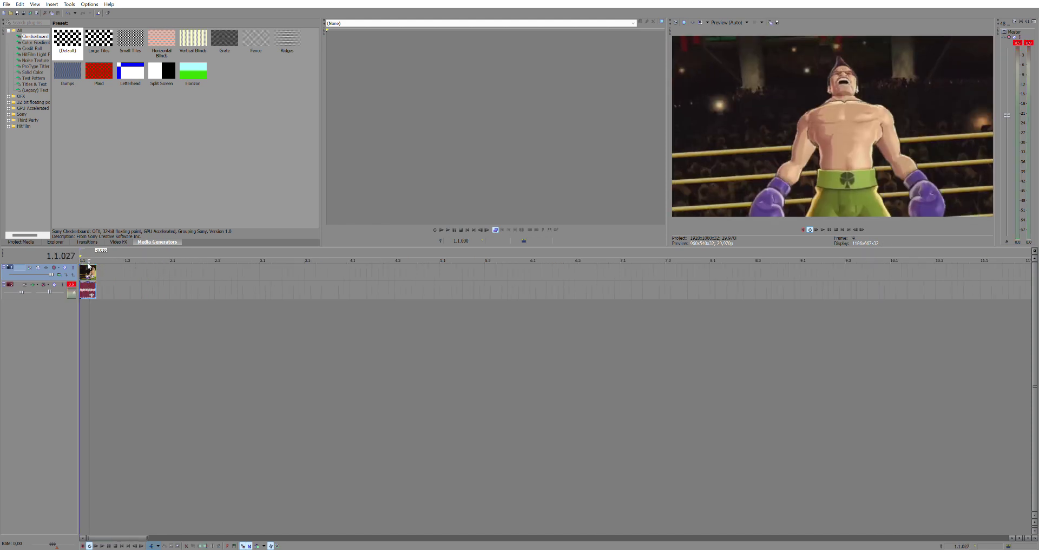
key(space)
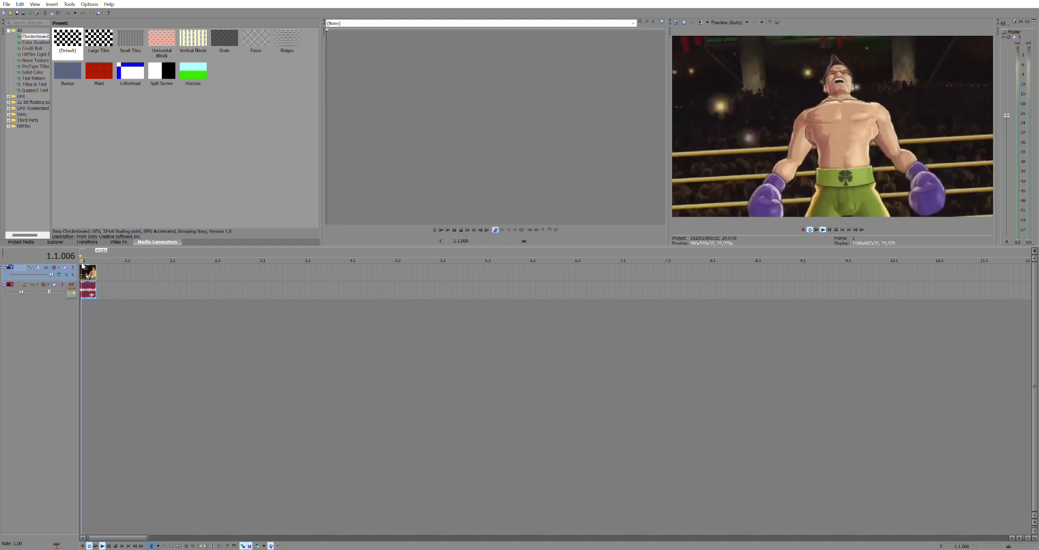
key(space)
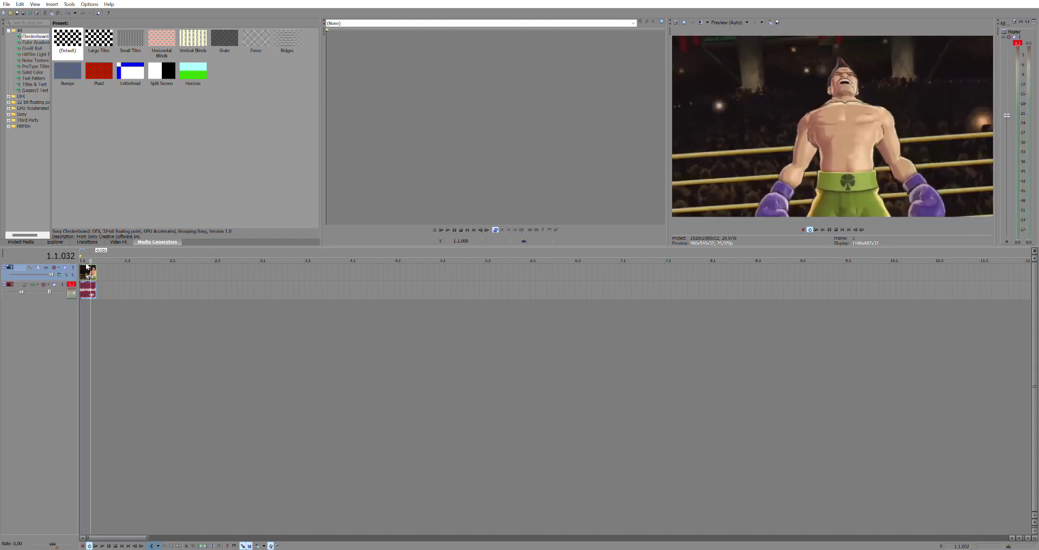
click(104, 266)
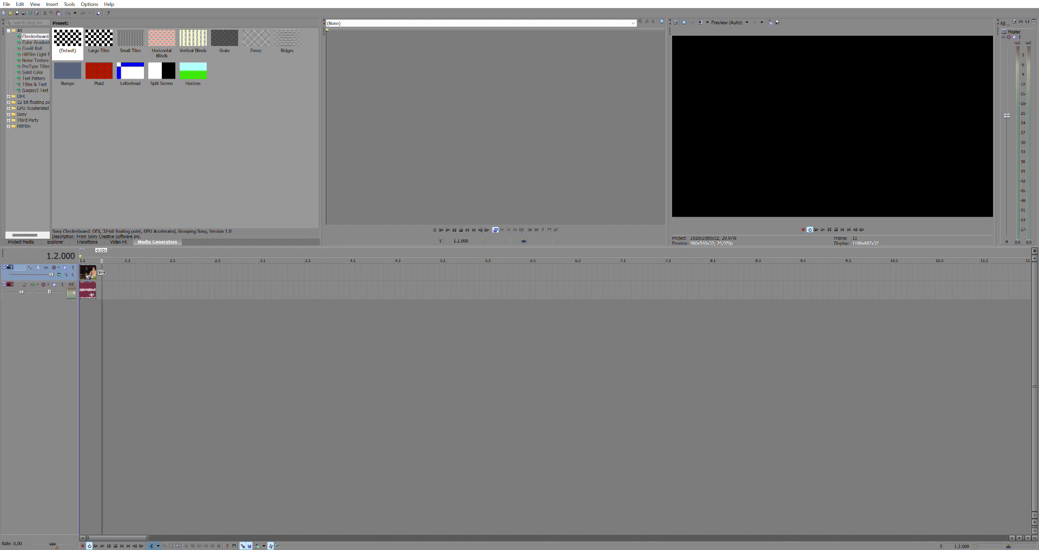
click(92, 269)
drag(82, 266, 59, 265)
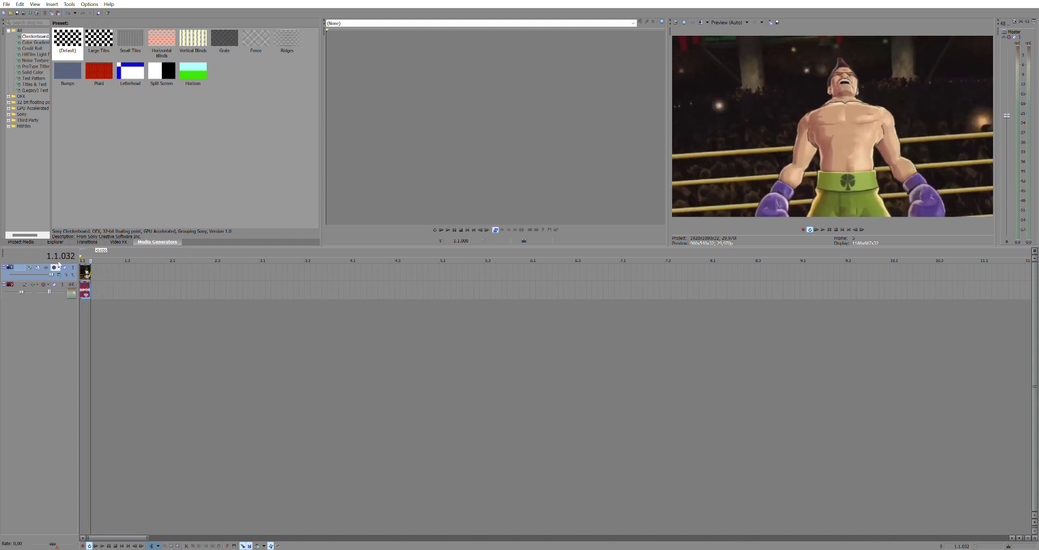
scroll(181, 359, up, 6)
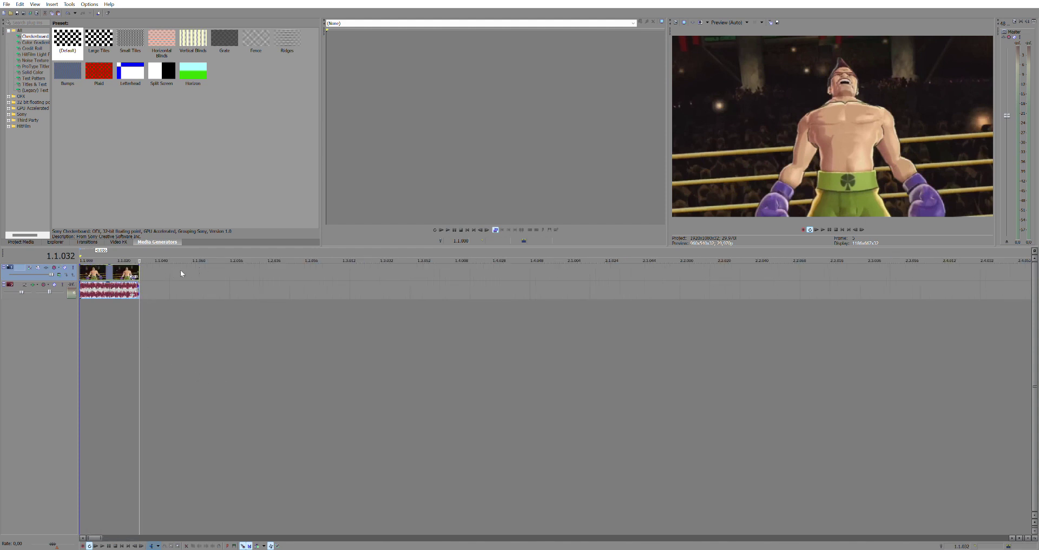
Paste two copies of the laugh clip back to back starting at 1.2.000 and play them
key(space)
key(ctrl+Home)
key(space)
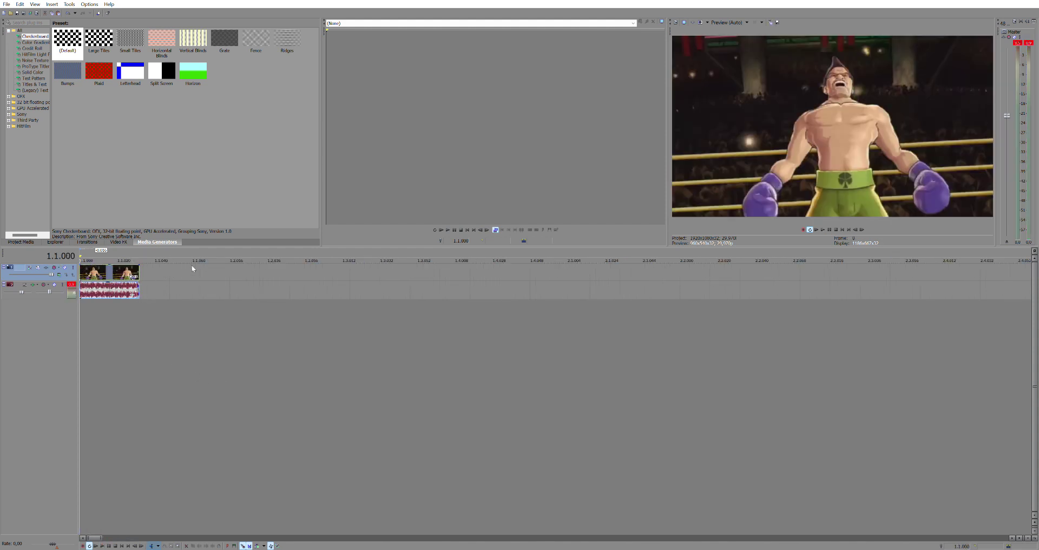
click(197, 263)
key(ctrl+v)
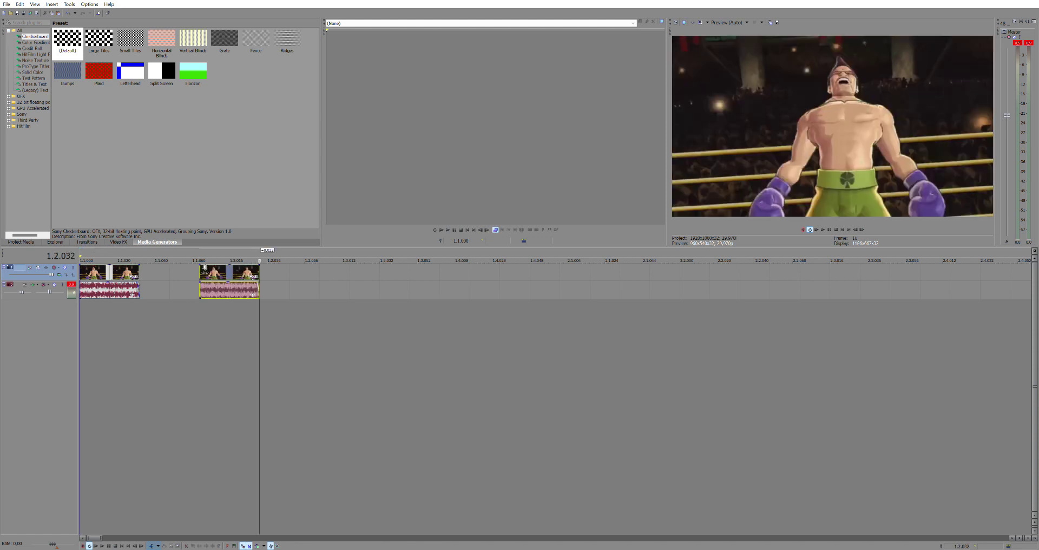
key(ctrl+v)
click(201, 260)
scroll(218, 276, down, 1)
key(space)
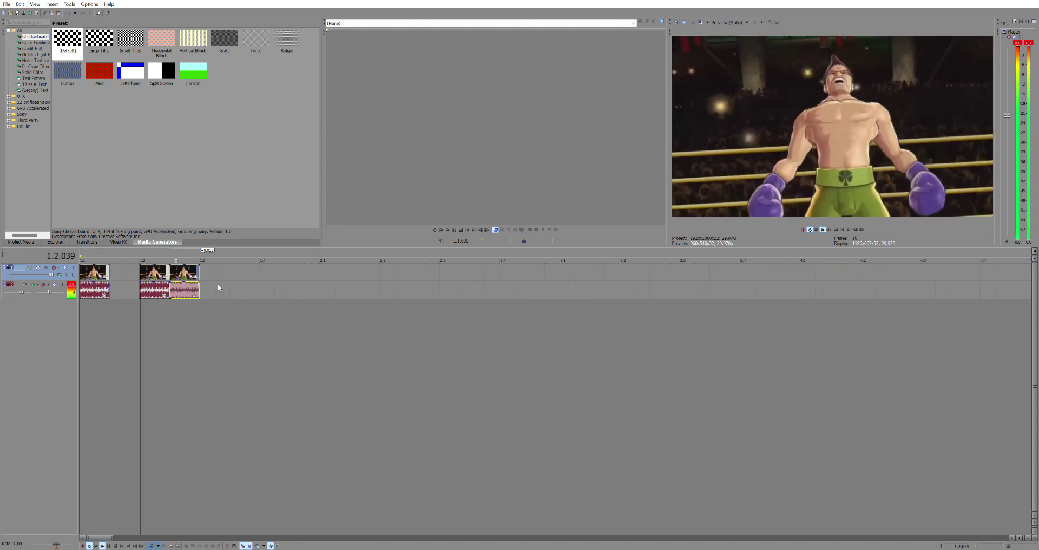
key(space)
Paste two more copies of the clip back to back starting at 1.3.032 and check the rhythm from the beginning
click(229, 265)
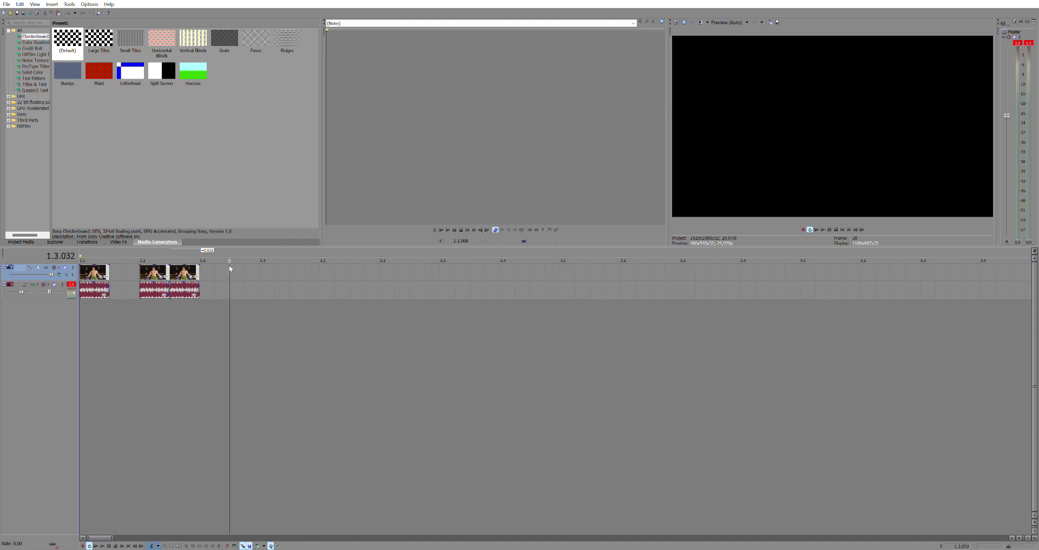
key(ctrl+v)
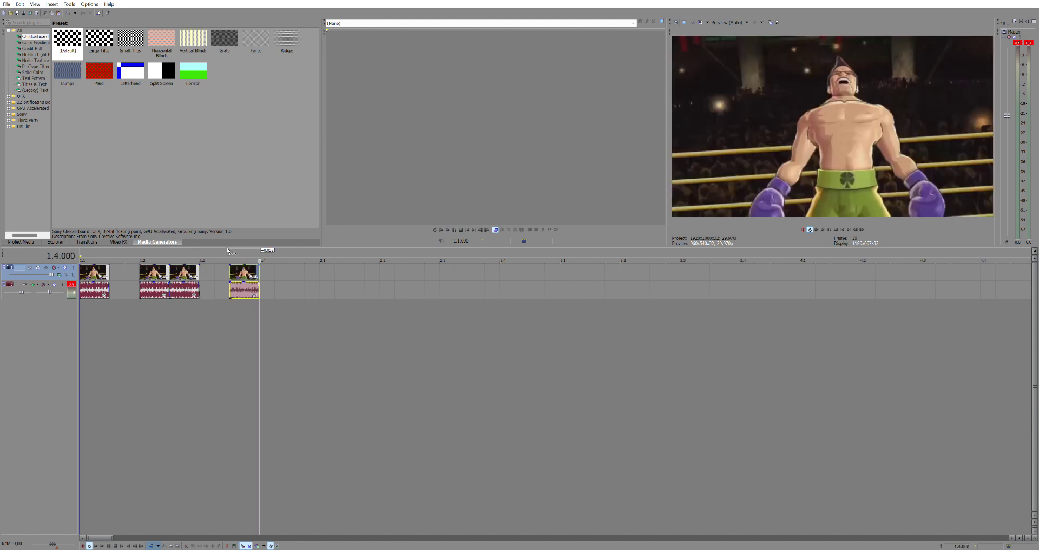
click(228, 265)
key(ctrl+v)
click(264, 270)
key(space)
key(space)
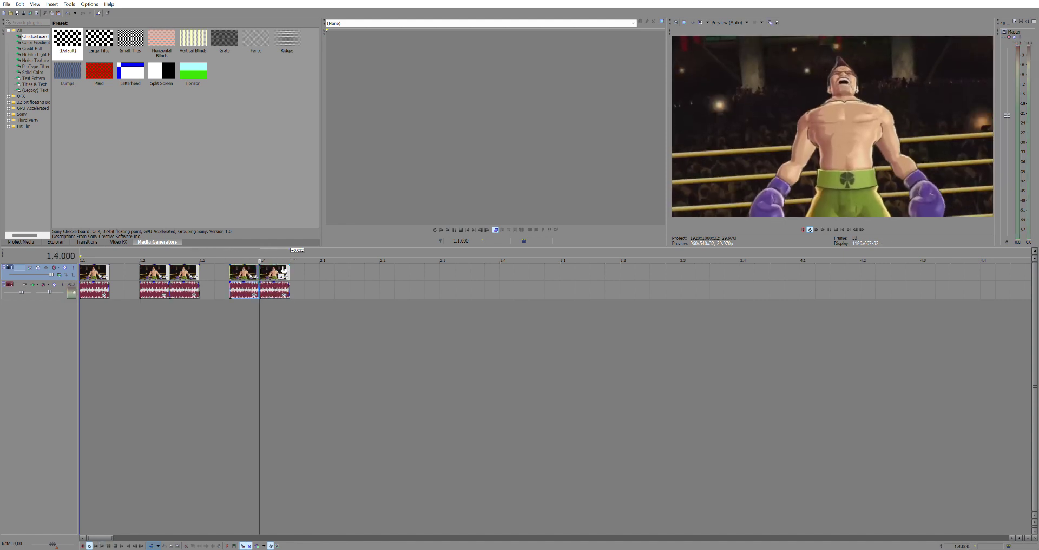
click(85, 266)
key(space)
Paste three further copies of the clip back to back starting at 1.4.032
click(292, 270)
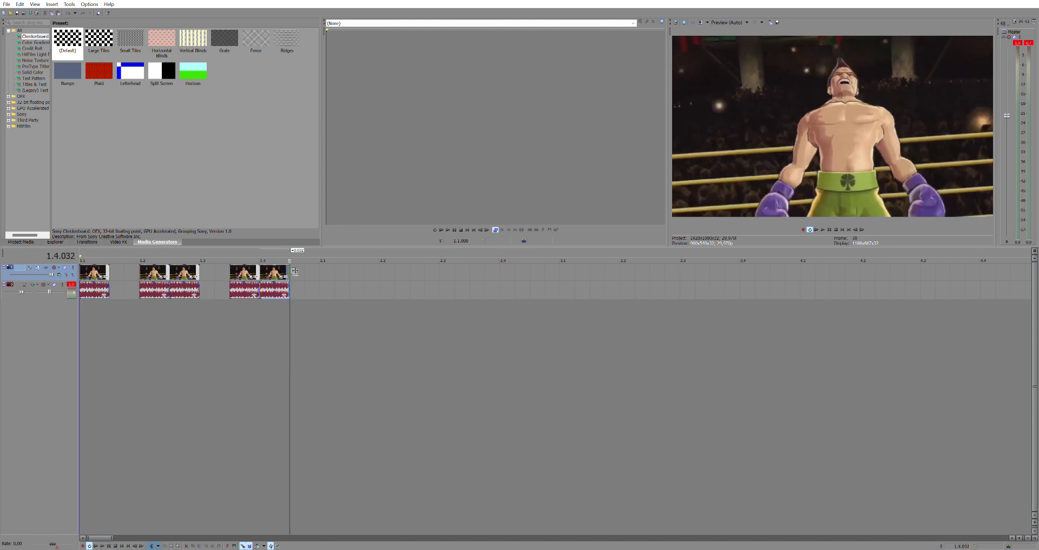
key(ctrl+v)
key(ctrl+v)
click(324, 284)
key(space)
key(space)
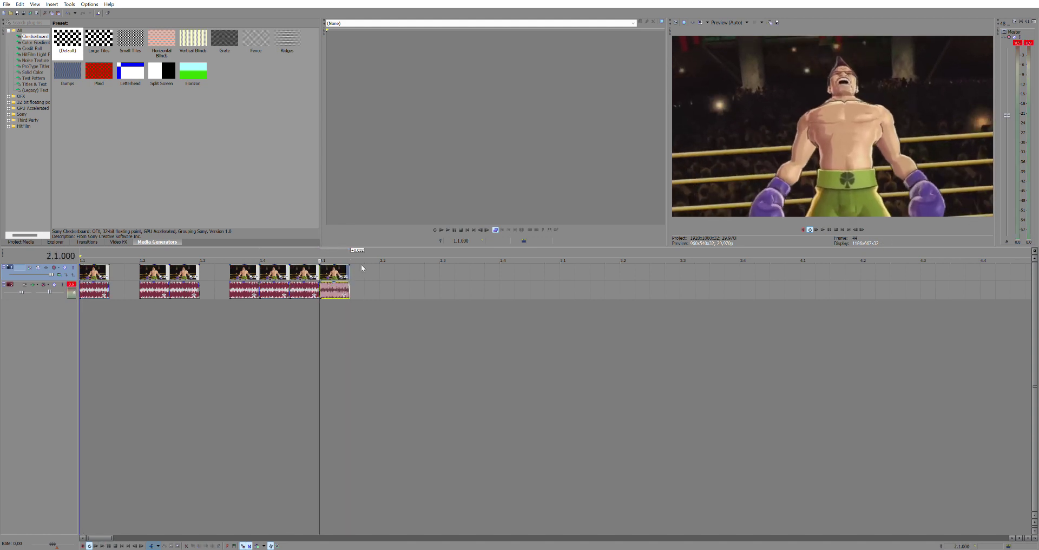
key(ctrl+v)
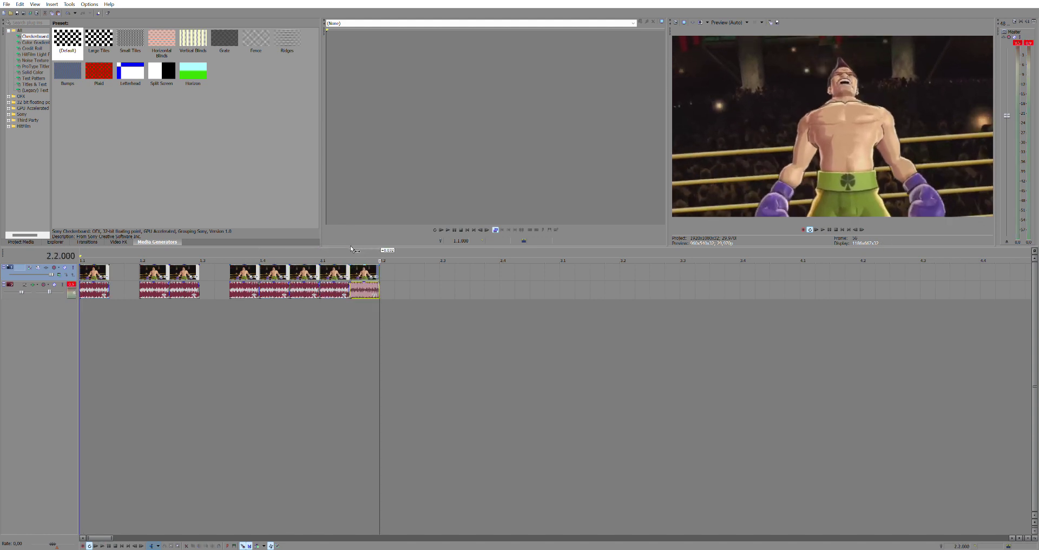
Copy the last two clips together and paste the pair at 2.2.000
click(326, 269)
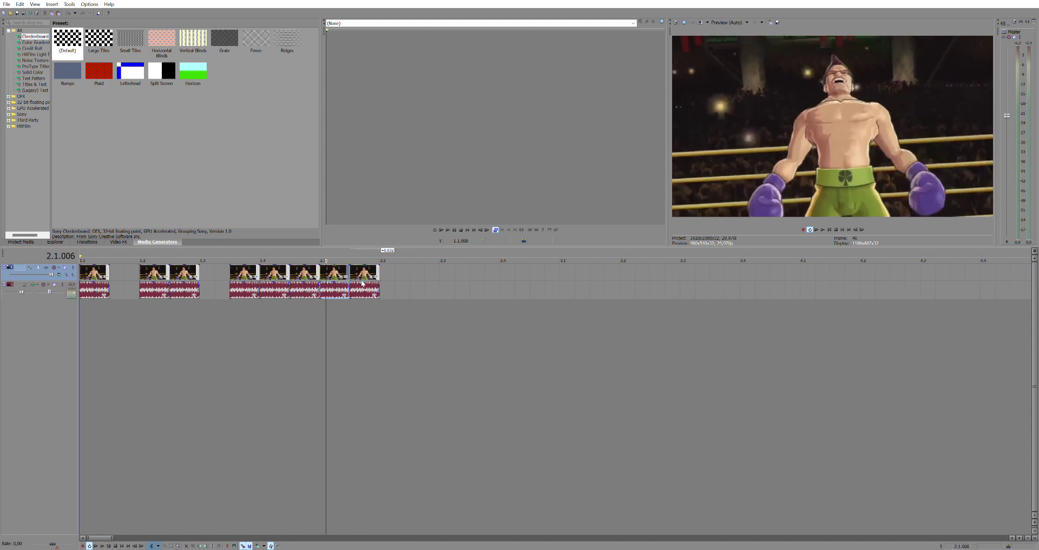
ctrl+click(362, 281)
key(ctrl+c)
click(382, 265)
key(ctrl+v)
click(384, 268)
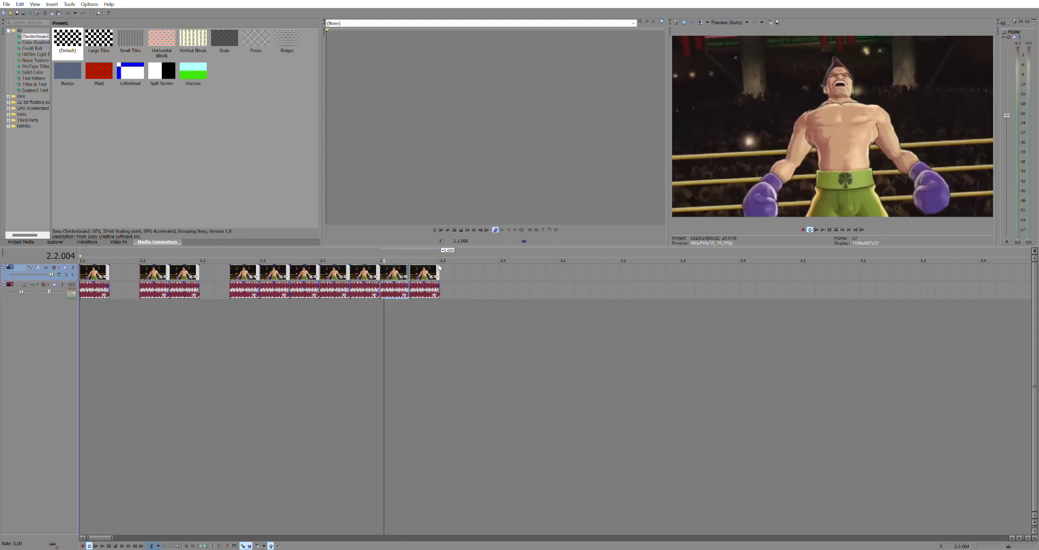
Paste a single copy of the clip at 2.3.000 and cut it off at 2.3.016
click(439, 267)
key(ctrl+v)
drag(470, 251, 439, 251)
key(space)
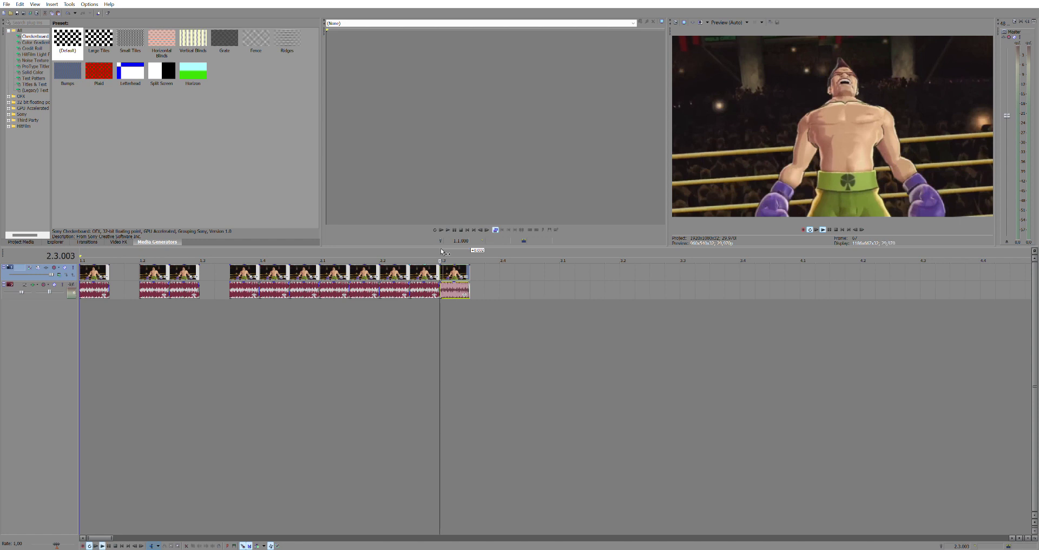
click(454, 264)
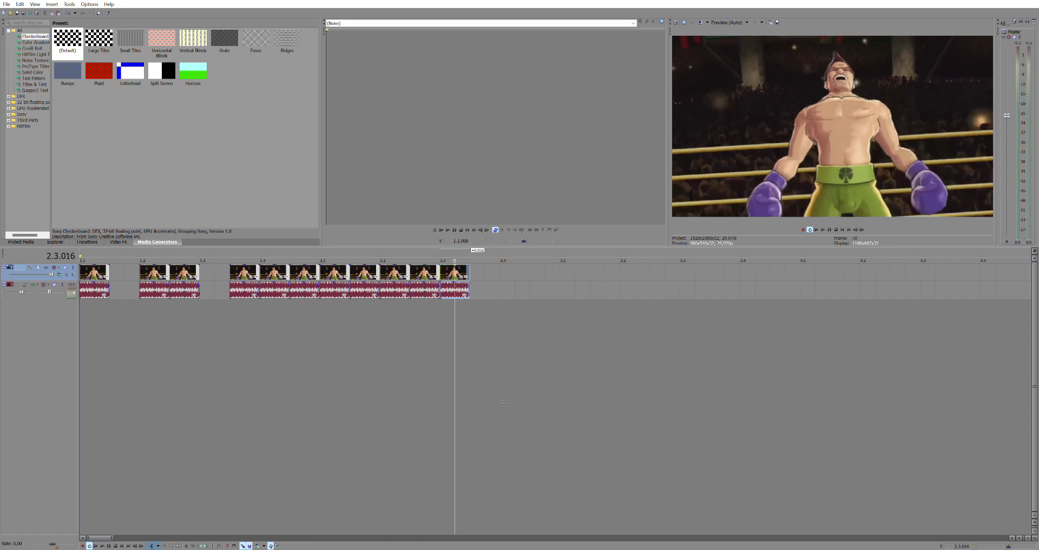
drag(517, 396, 494, 311)
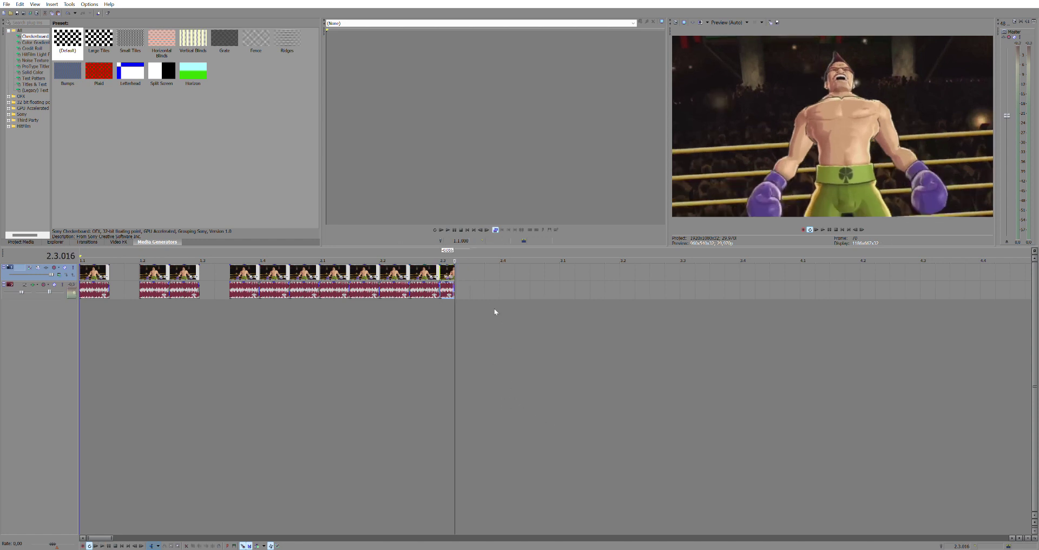
Paste copies of the half-length clip at 2.3.016 and 2.3.032, directly after the shortened one
drag(460, 266, 471, 265)
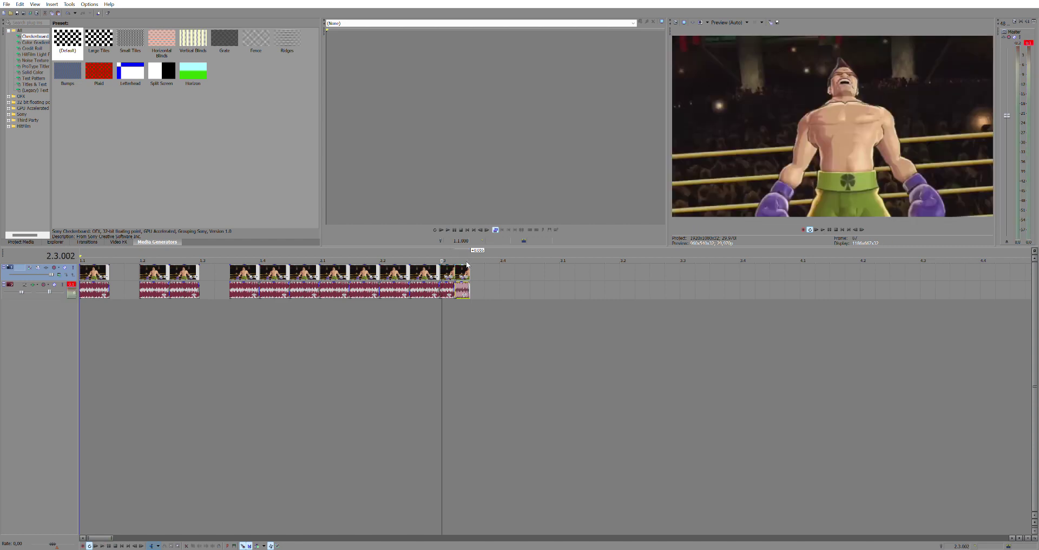
key(ctrl+v)
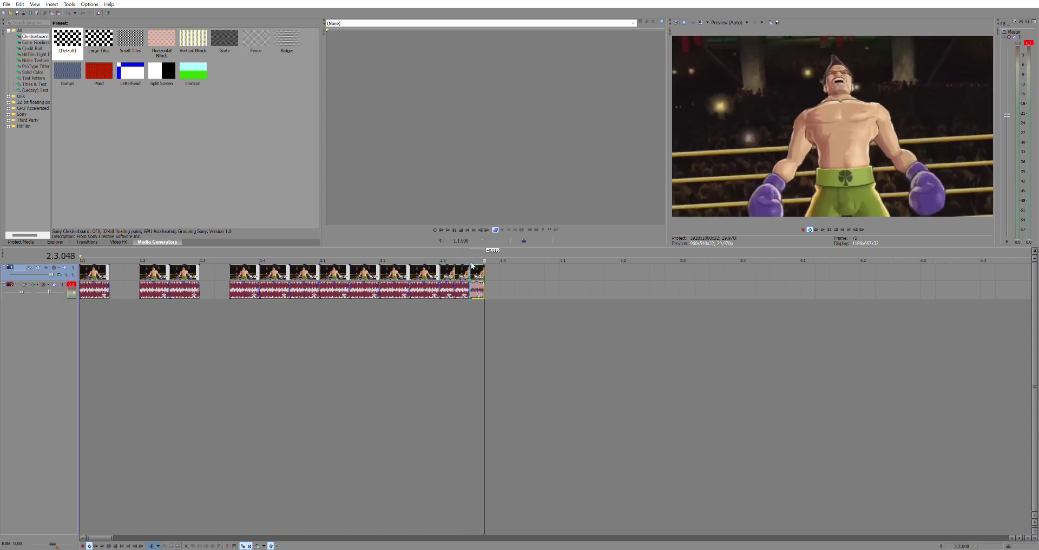
click(471, 266)
click(472, 288)
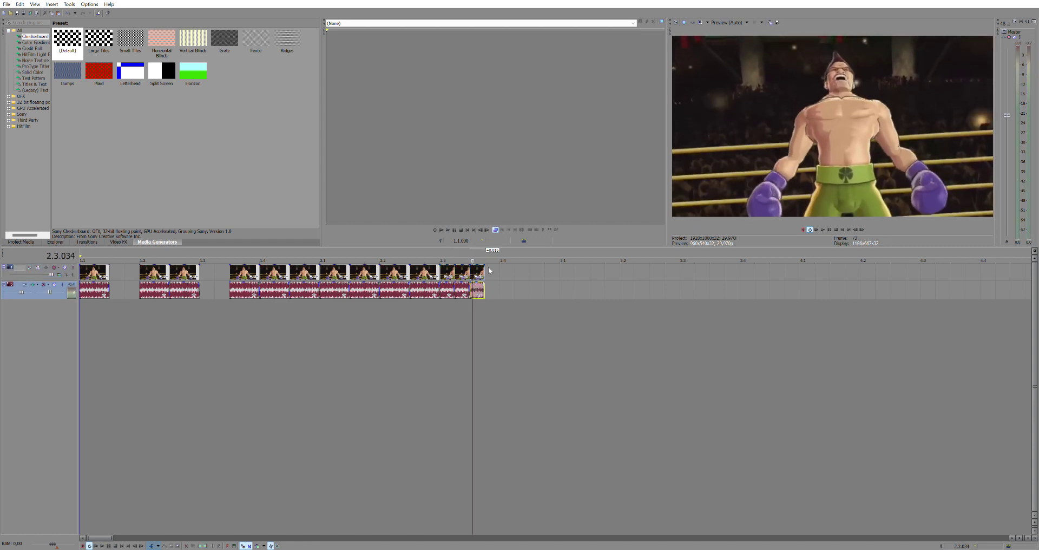
Paste another copy of the half-length clip at 2.3.048 and one at 2.4.016, leaving a short gap between them
click(486, 270)
key(ctrl+v)
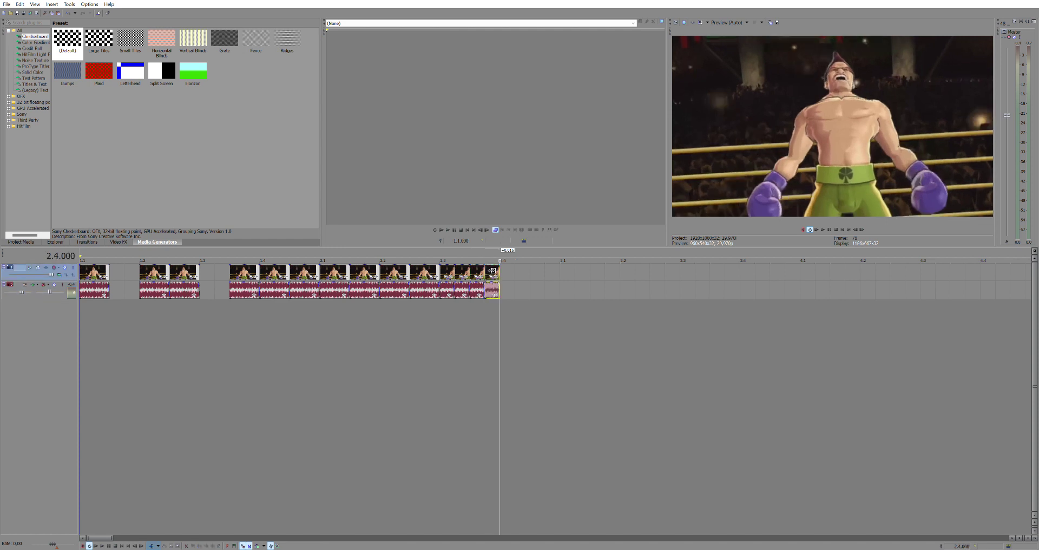
key(space)
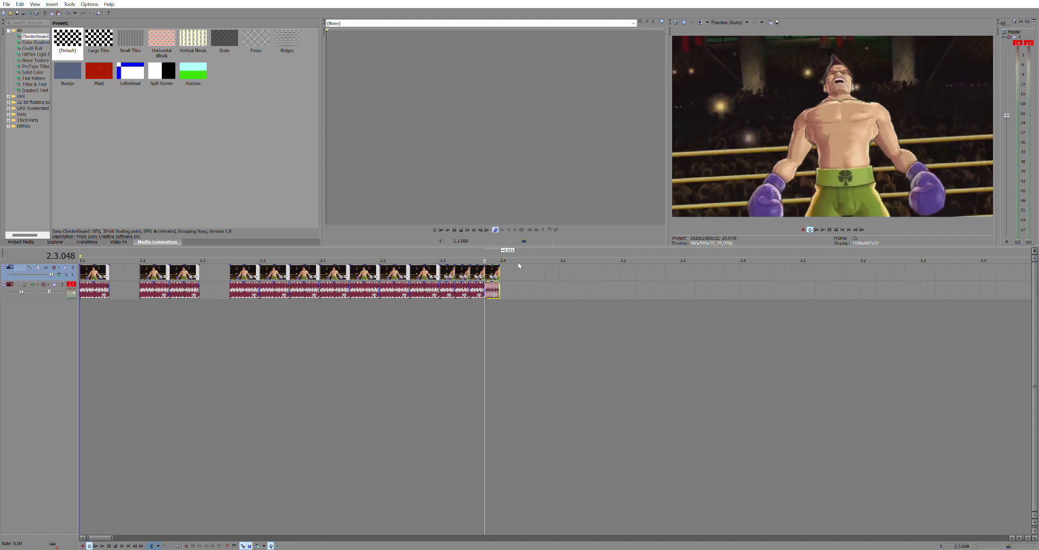
click(514, 261)
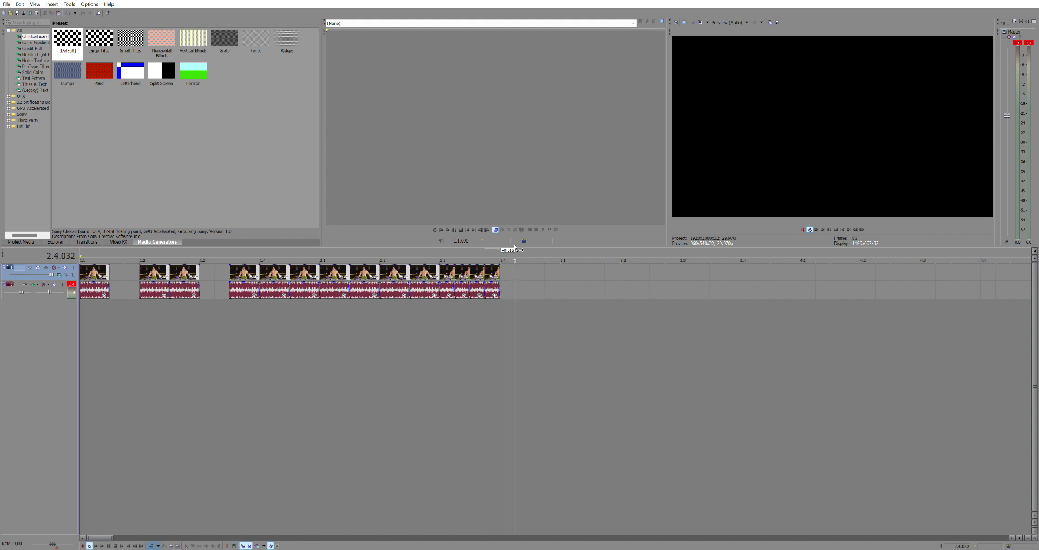
key(ctrl+v)
click(515, 247)
key(space)
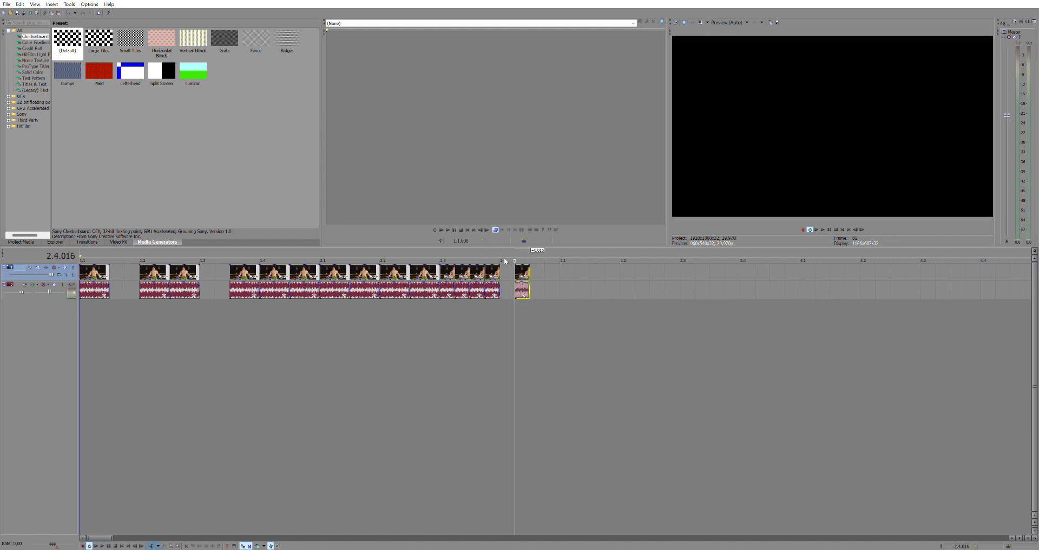
Paste two more half-length copies at 2.4.032 and 2.4.048, directly after the one that follows the gap
key(space)
click(508, 266)
click(514, 264)
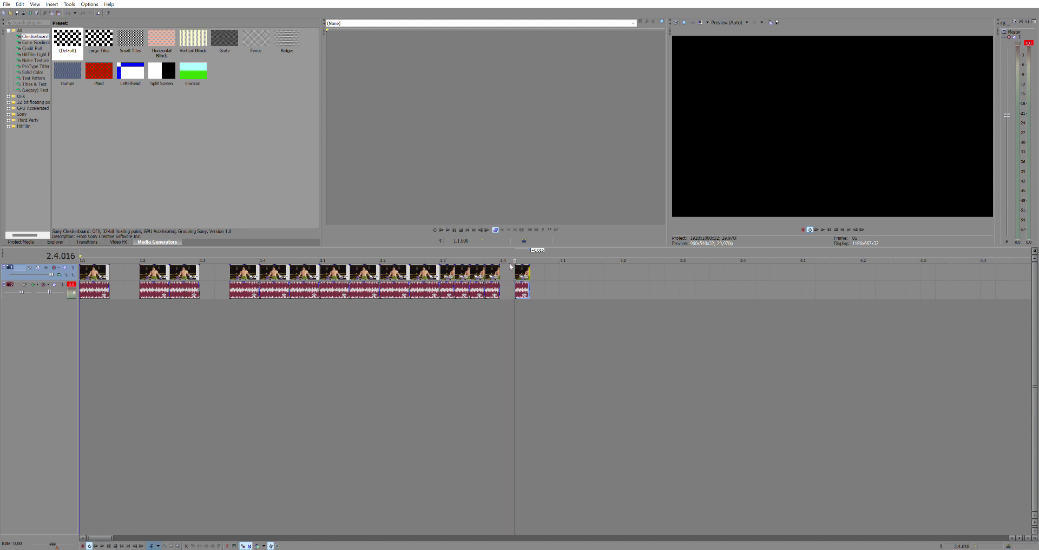
click(510, 265)
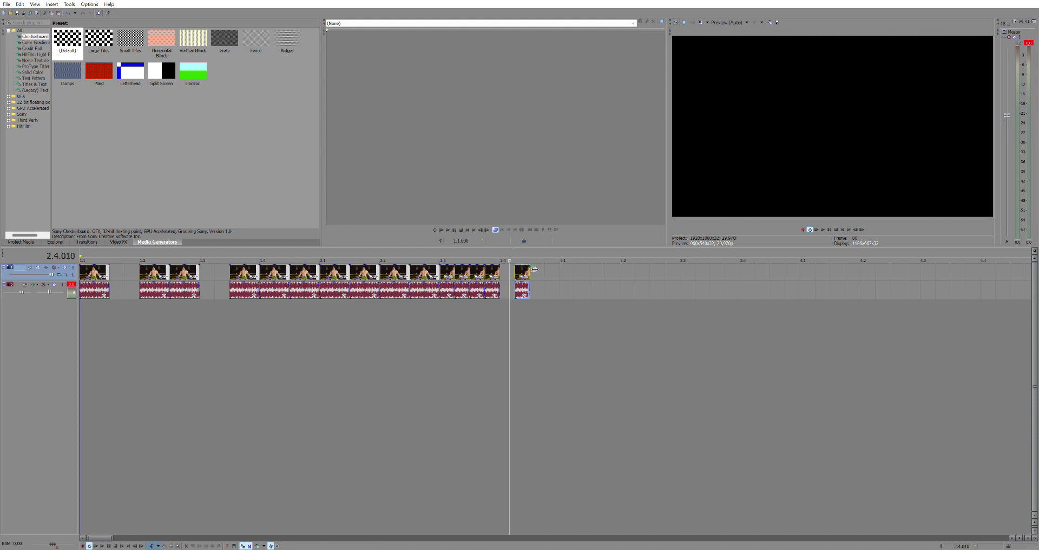
key(space)
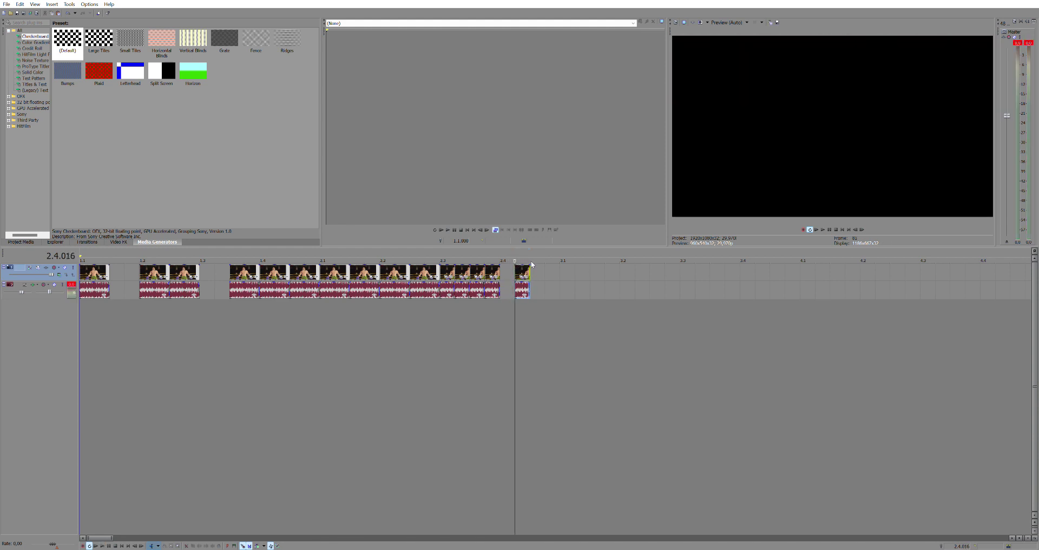
key(ctrl+v)
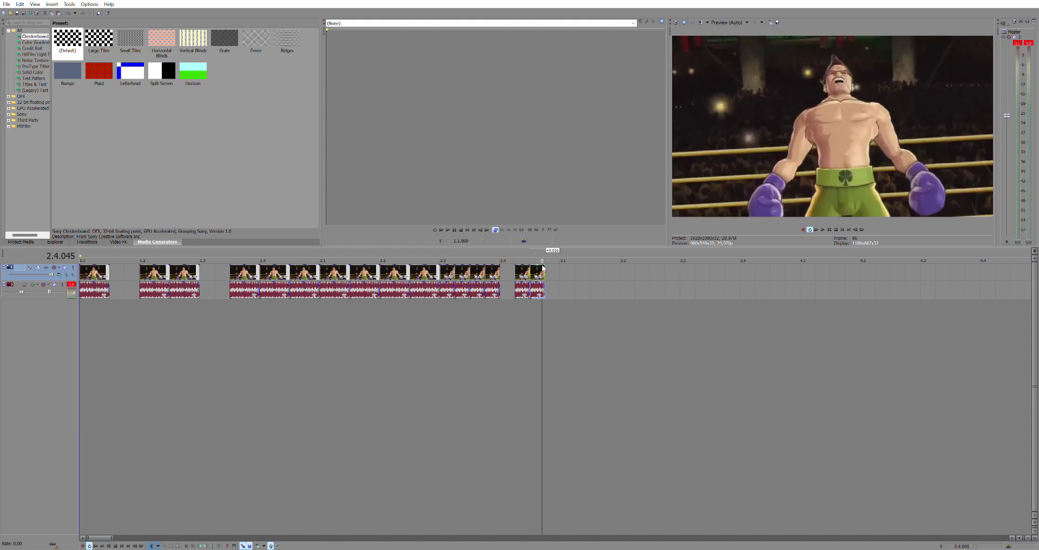
key(ctrl+v)
key(space)
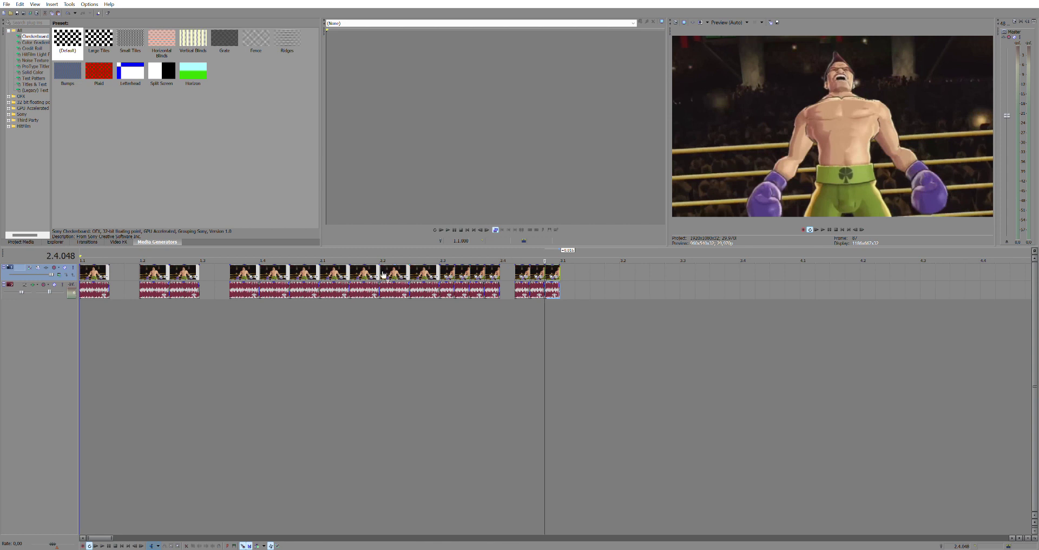
Play the sequence from 1.4.009, copy a full-length clip and paste it at 3.1.000 and 3.1.032
click(269, 270)
key(space)
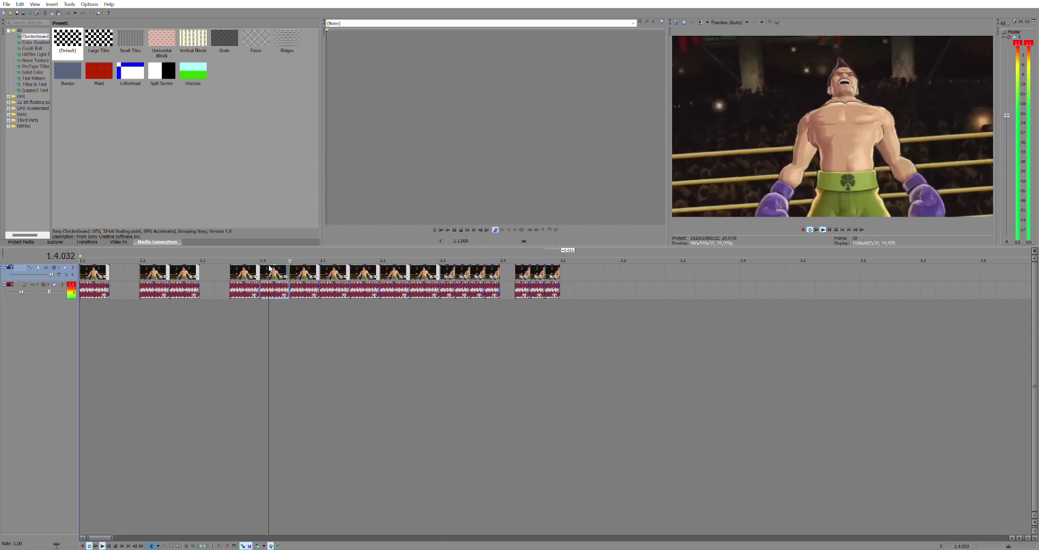
key(space)
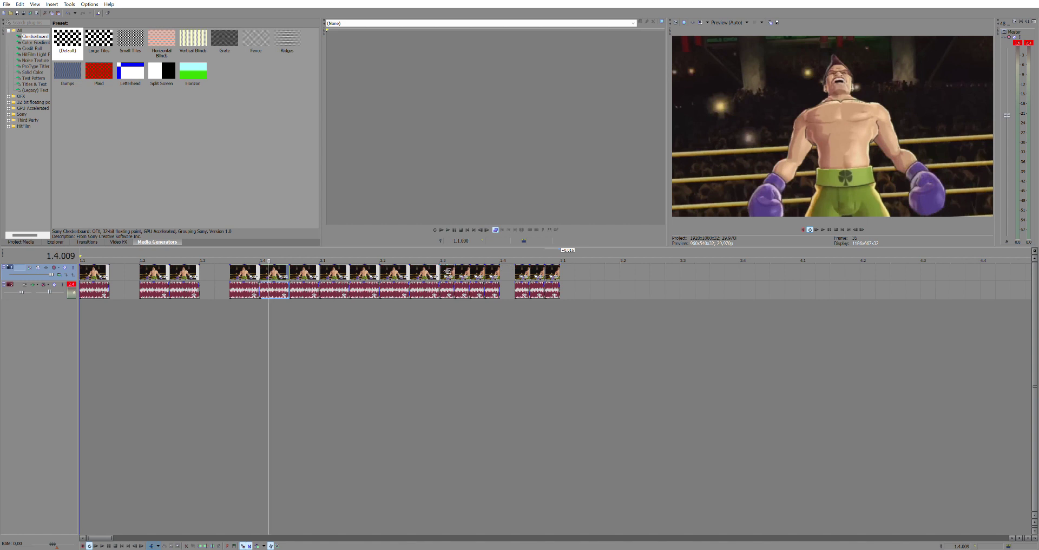
click(328, 271)
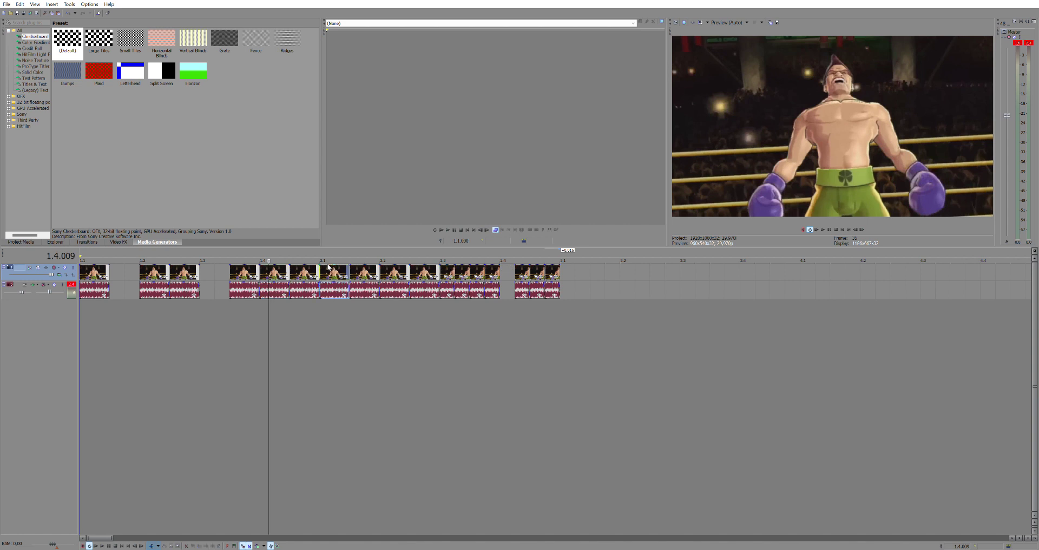
click(561, 263)
key(ctrl+v)
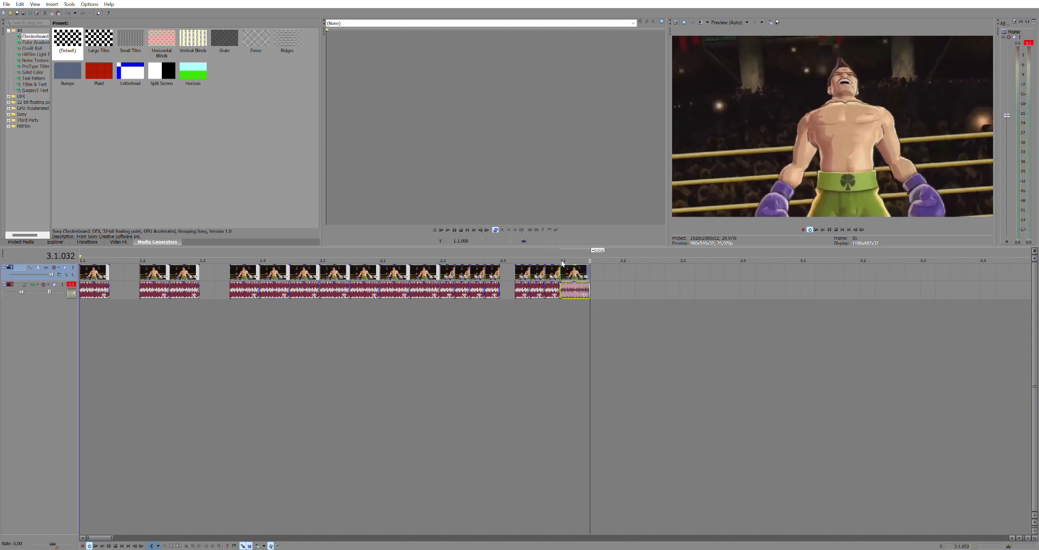
click(563, 263)
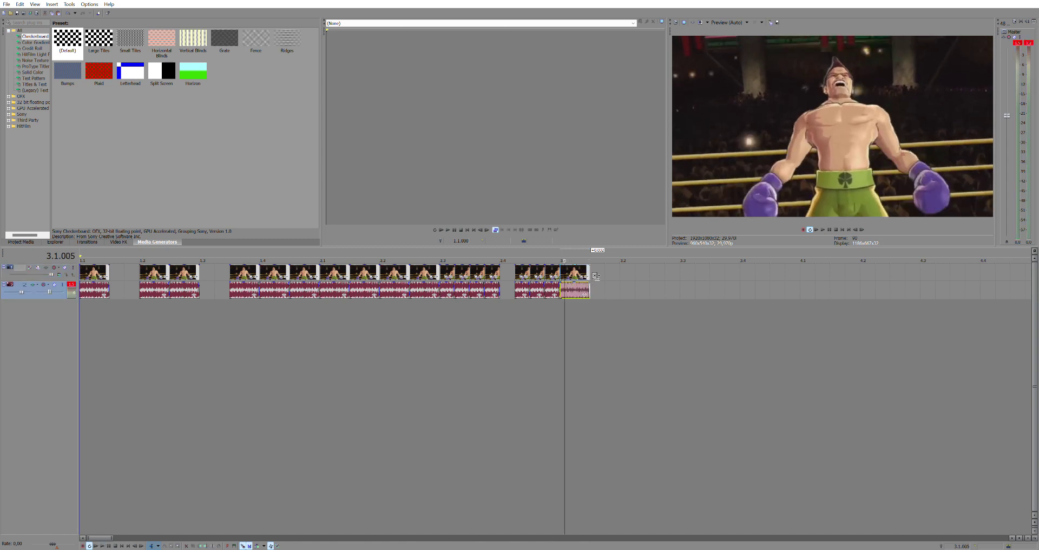
key(ctrl+v)
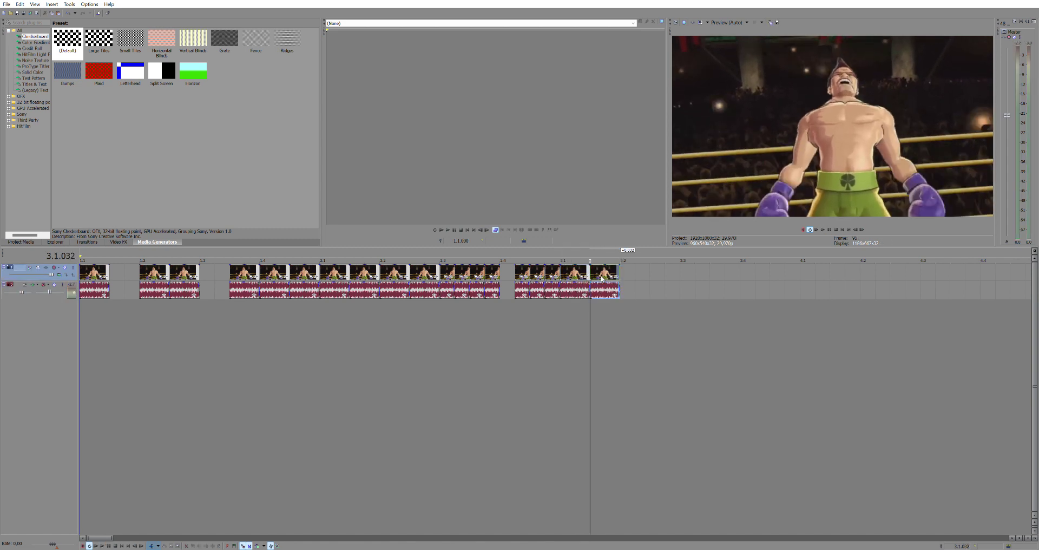
Paste two further full-length copies at 3.2.000 and 3.2.032, and remove the surplus copy at 3.3.000
click(599, 273)
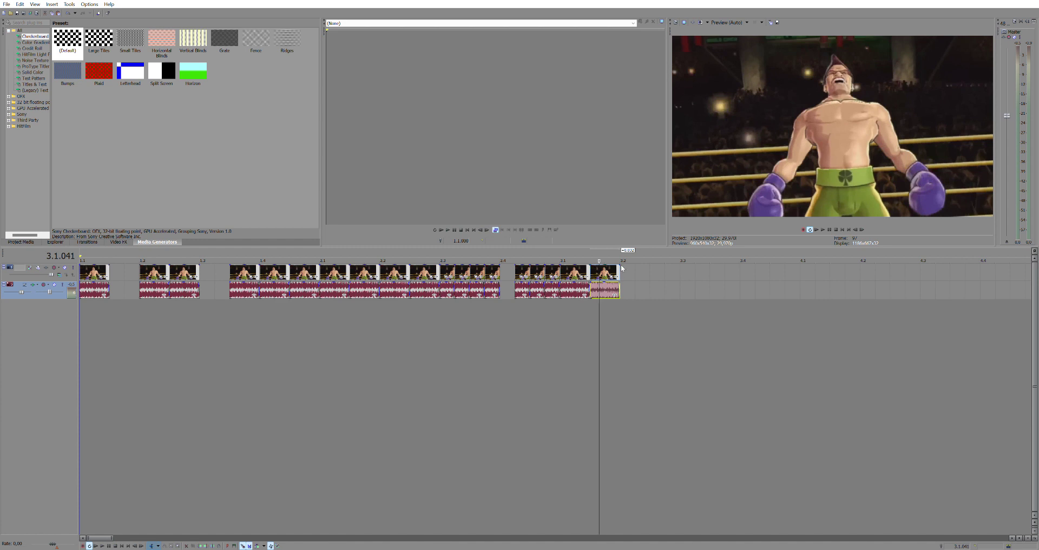
click(620, 268)
key(ctrl+v)
click(622, 267)
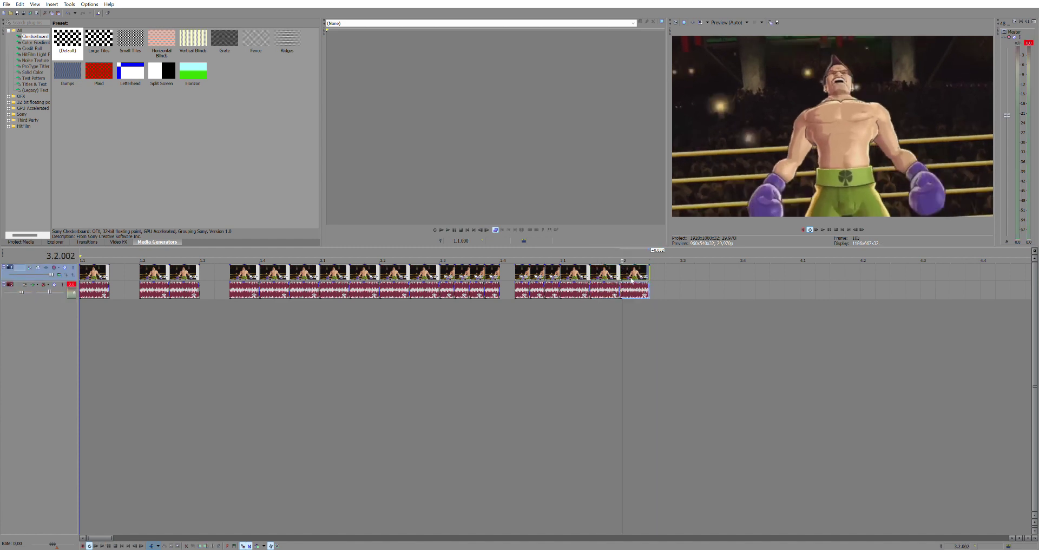
click(603, 271)
click(653, 272)
key(ctrl+v)
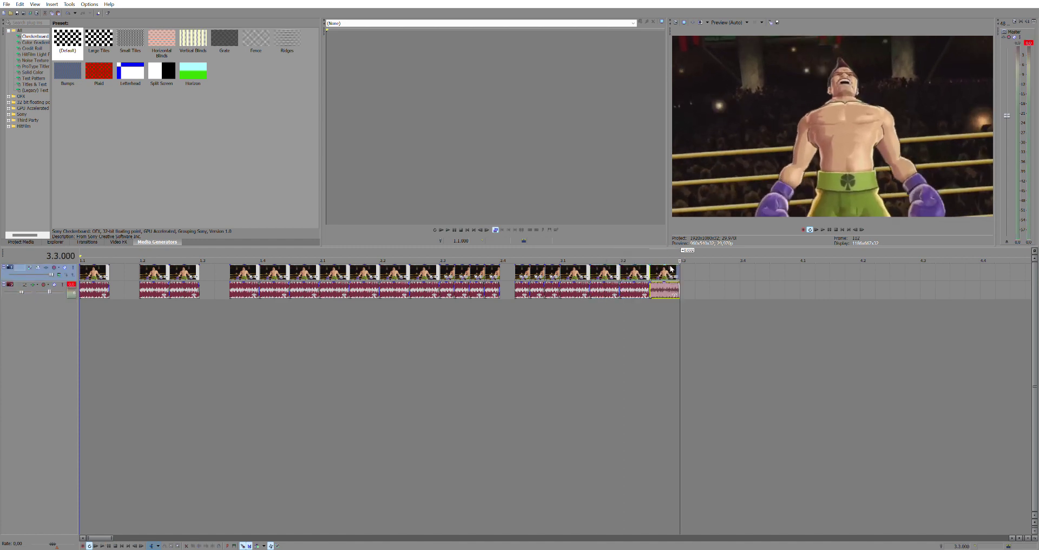
key(ctrl+v)
key(Delete)
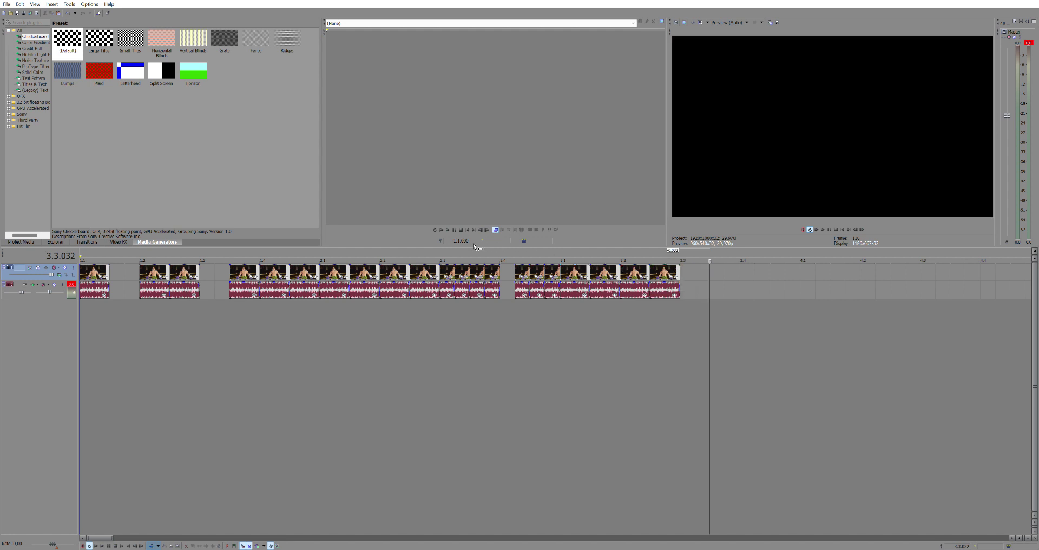
Copy the seven half-length clips between 2.3.000 and 3.1.000, including the gap, and paste the group at 3.3.000
click(449, 259)
key(space)
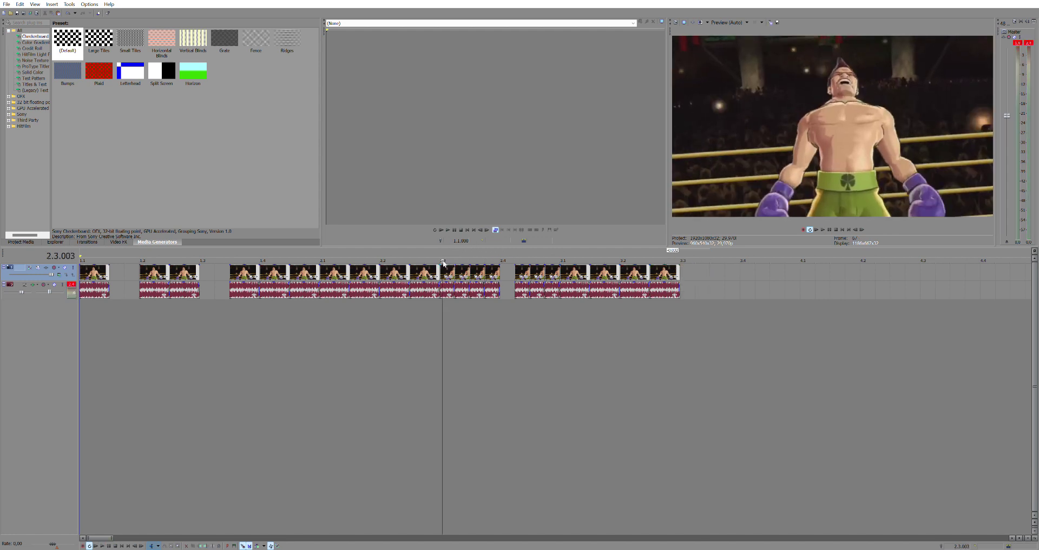
key(space)
shift+click(553, 281)
key(ctrl+c)
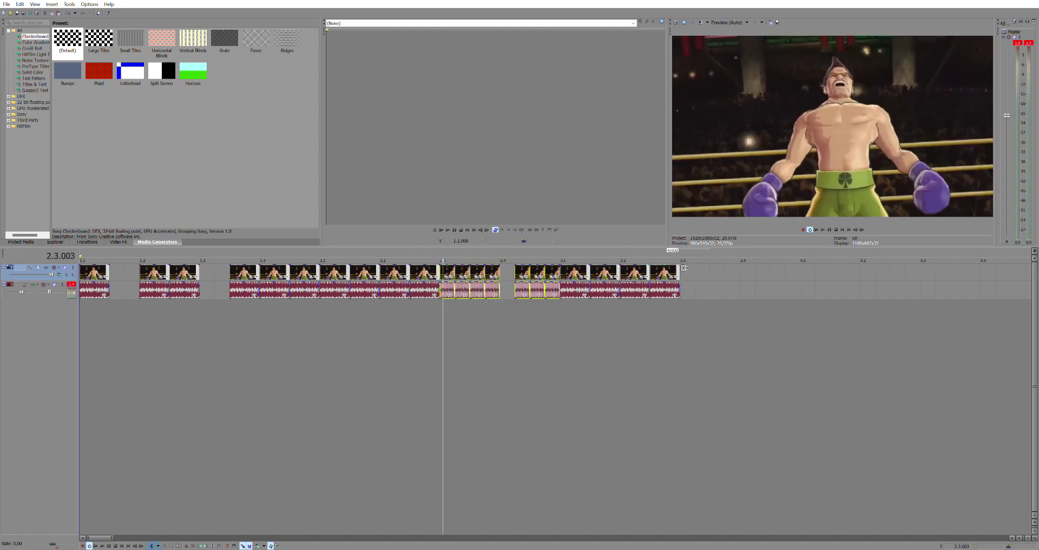
click(683, 266)
key(ctrl+v)
Play back the pasted group of half-length clips from 3.3.000
click(686, 257)
key(space)
scroll(589, 306, down, 1)
scroll(589, 306, up, 1)
key(space)
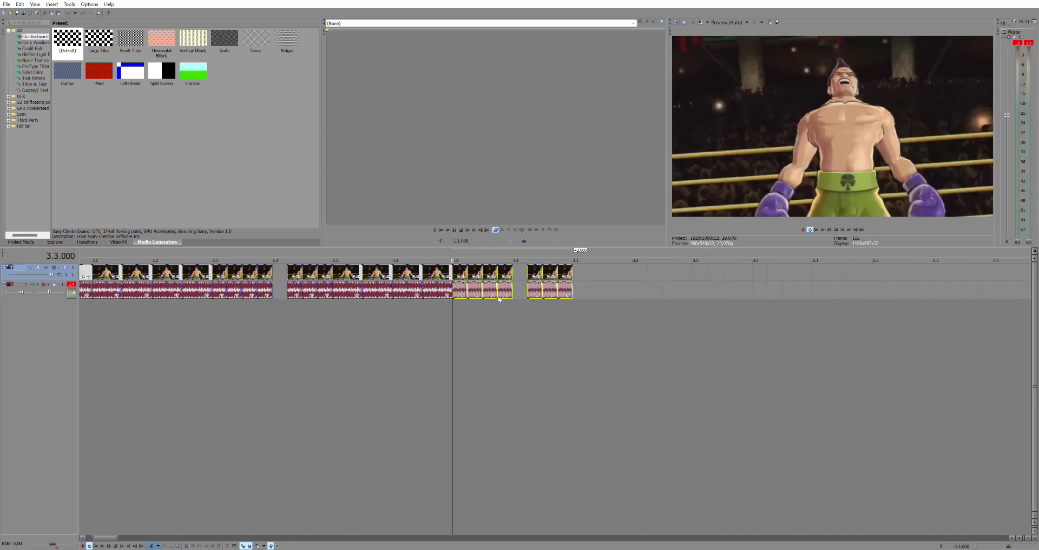
key(space)
key(space)
Check the last three half-length clips one by one and play the section around 3.4.008
click(533, 284)
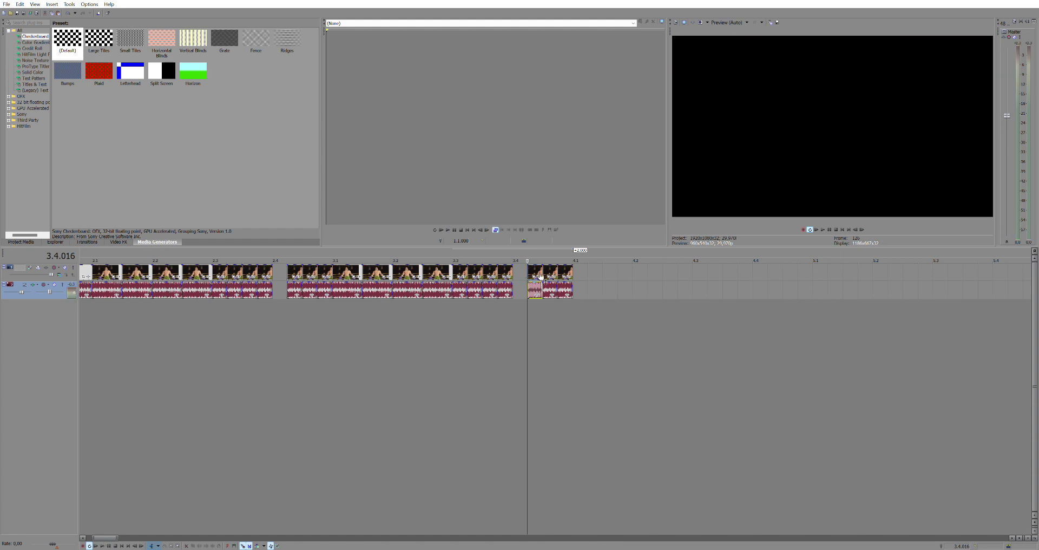
click(548, 283)
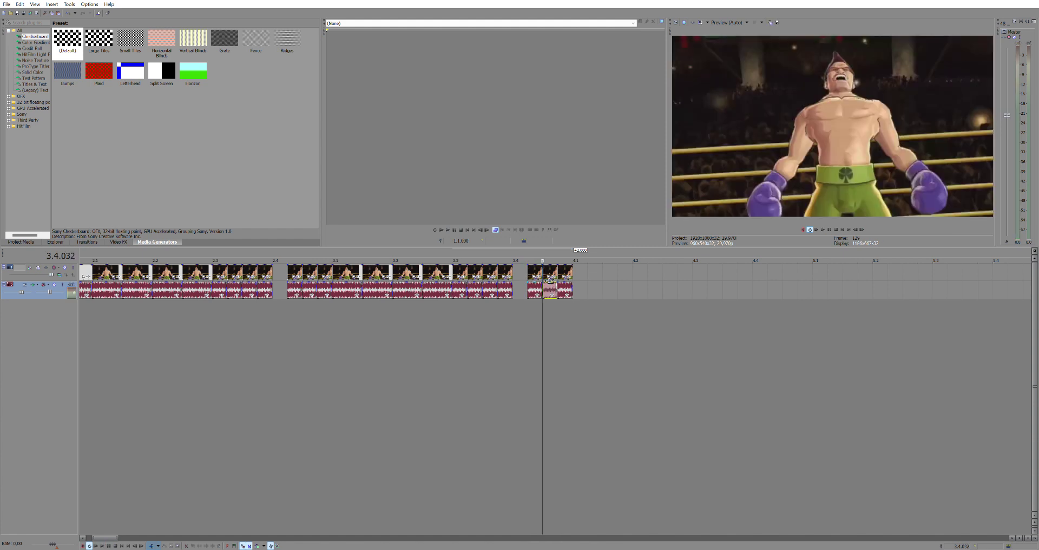
key(space)
click(564, 285)
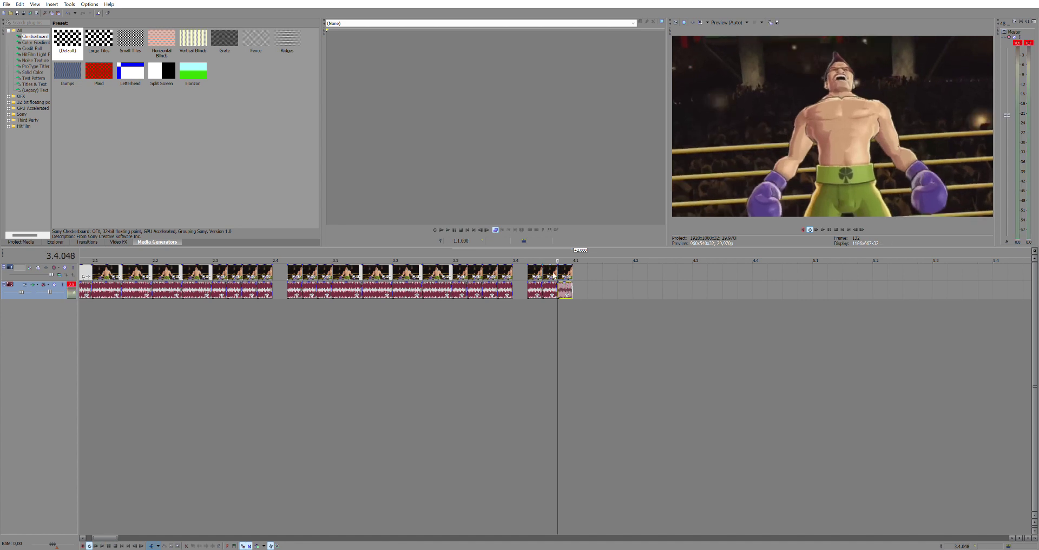
click(521, 274)
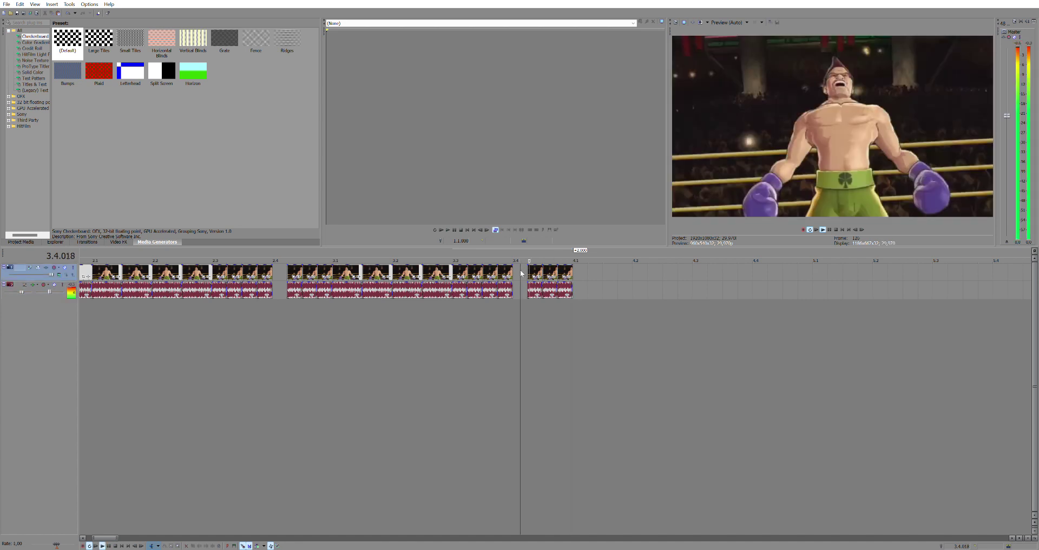
scroll(348, 297, down, 2)
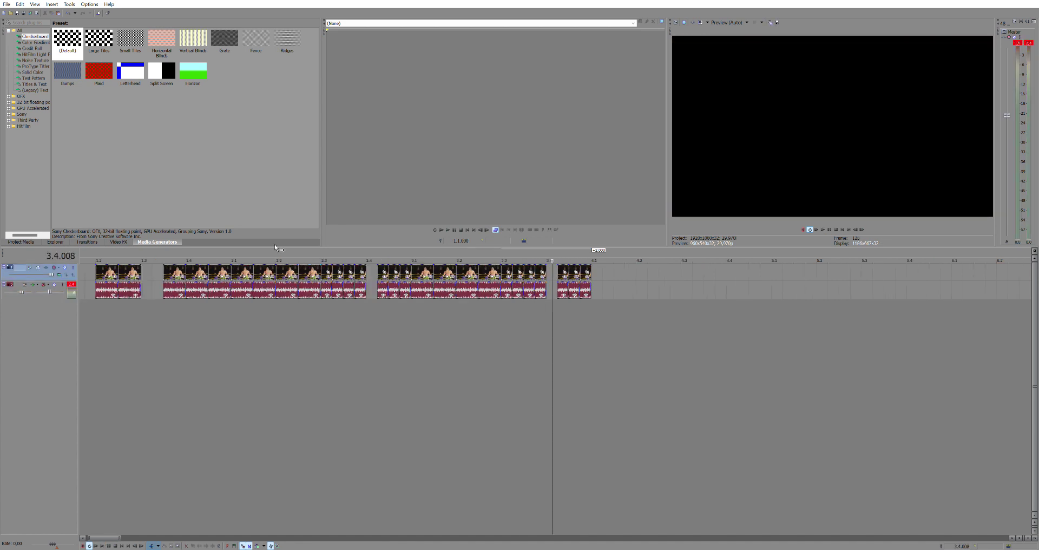
Play back the sequence from 2.1.000
click(231, 248)
key(space)
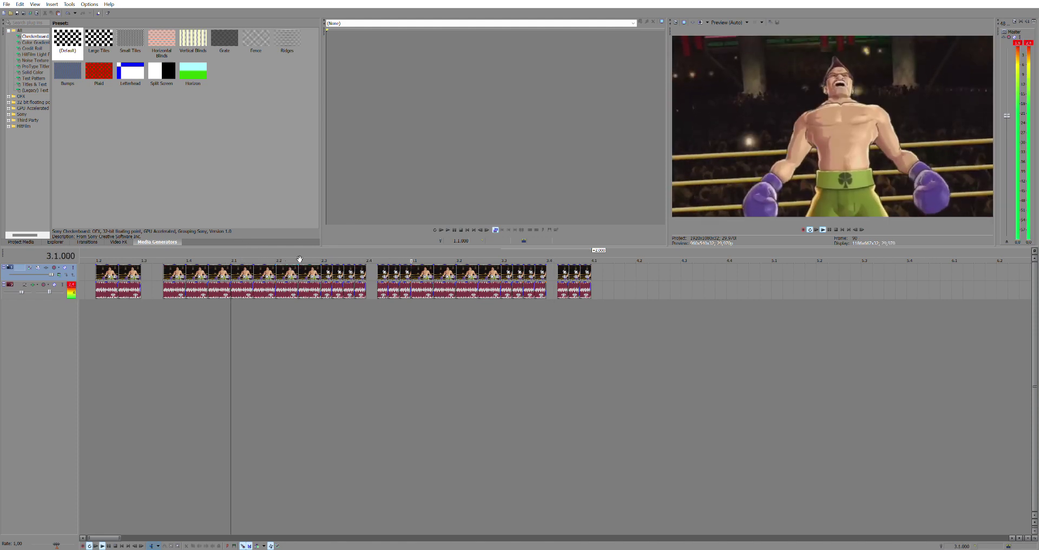
key(space)
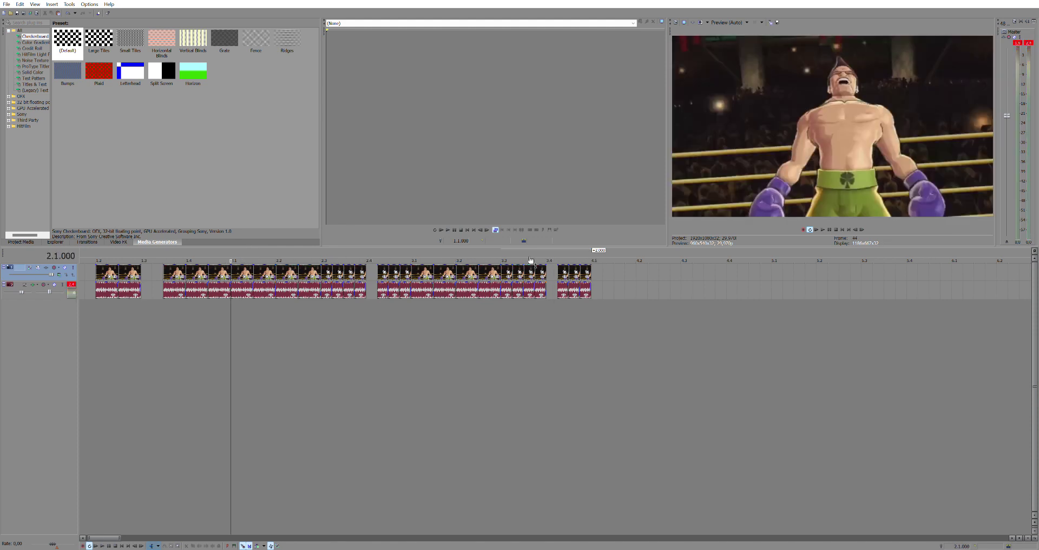
Select the three half-length clips after the gap in 3.4, play them and examine their audio individually
click(563, 273)
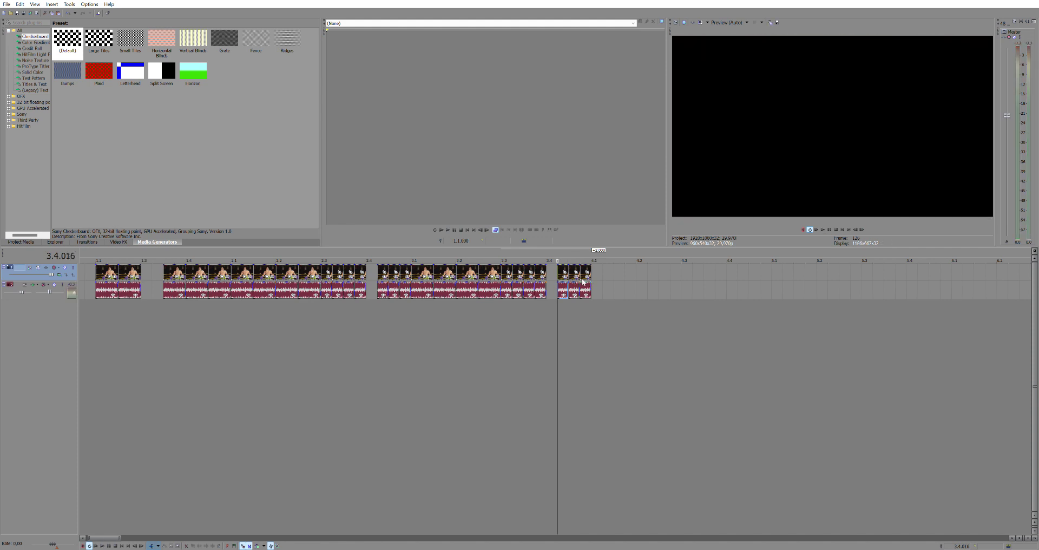
click(583, 281)
key(space)
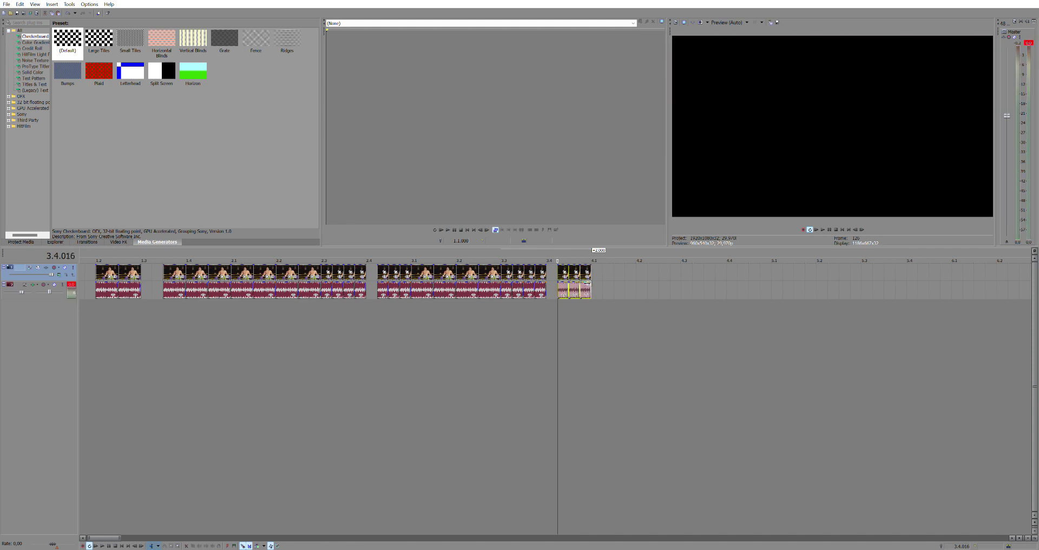
key(space)
click(574, 285)
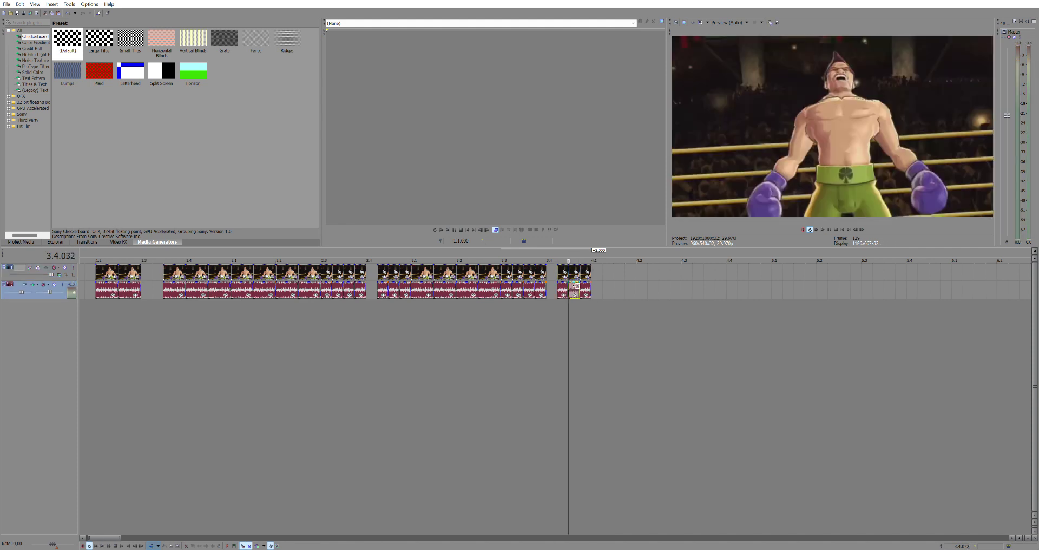
key(space)
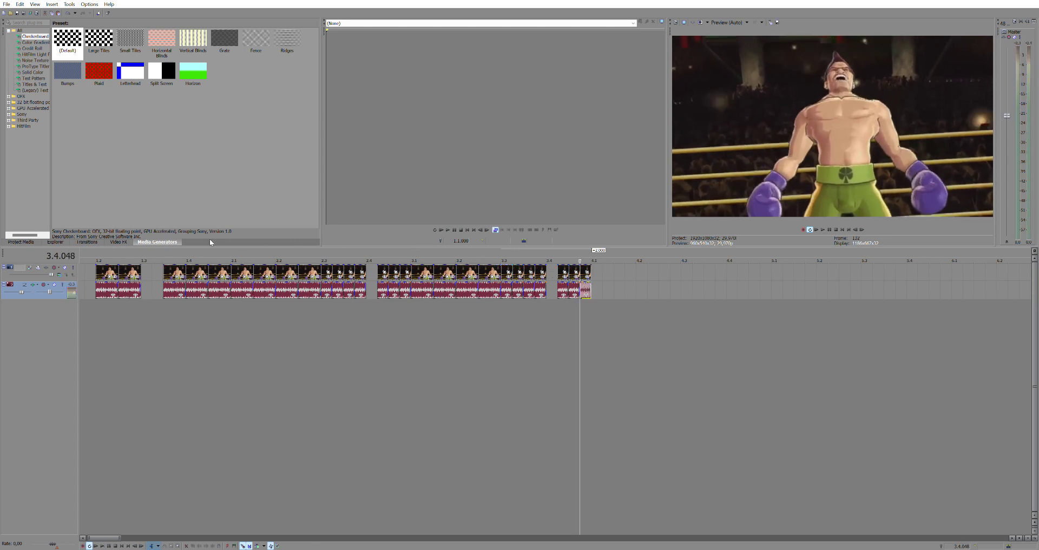
Play the sequence from the clip after the gap in 1.3 and place the playhead at 3.3.000
click(164, 251)
key(space)
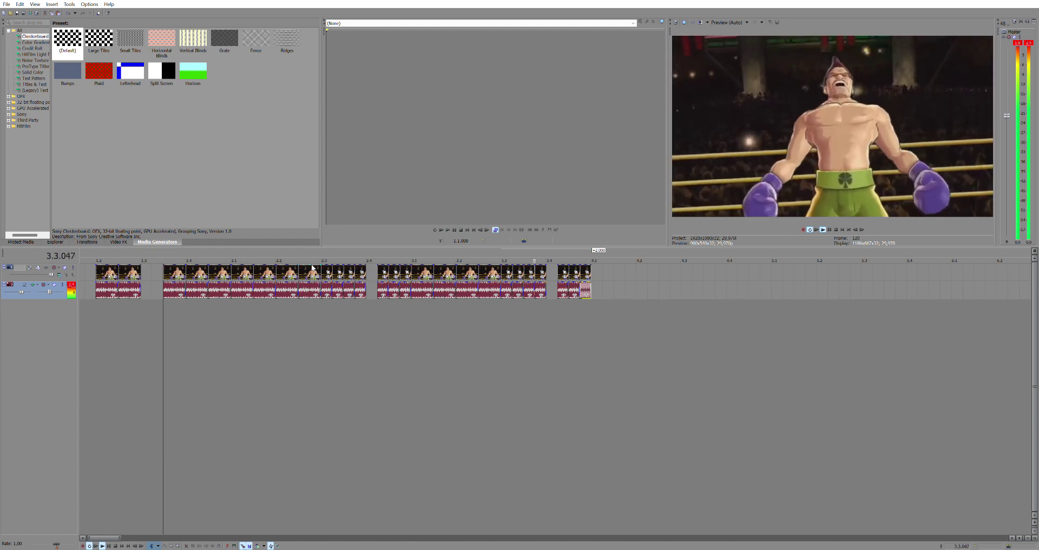
key(space)
click(499, 250)
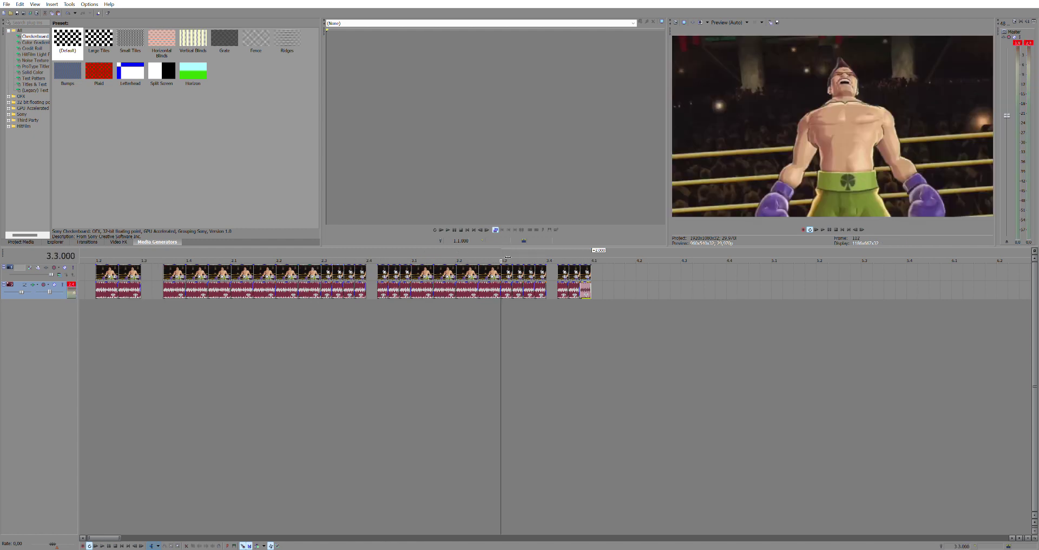
Select the audio of the second half-length clip in 3.3 and play it back
click(515, 290)
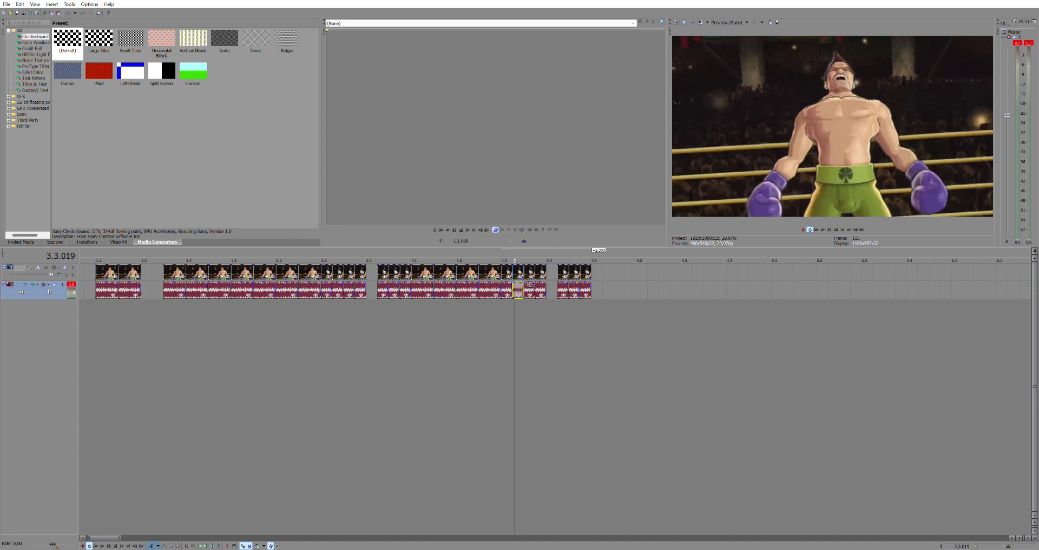
key(space)
key(space)
Copy the clips from 2.1.000 through the three half-length clips after the gap in 2.4 and paste them at 4.1.000
click(235, 266)
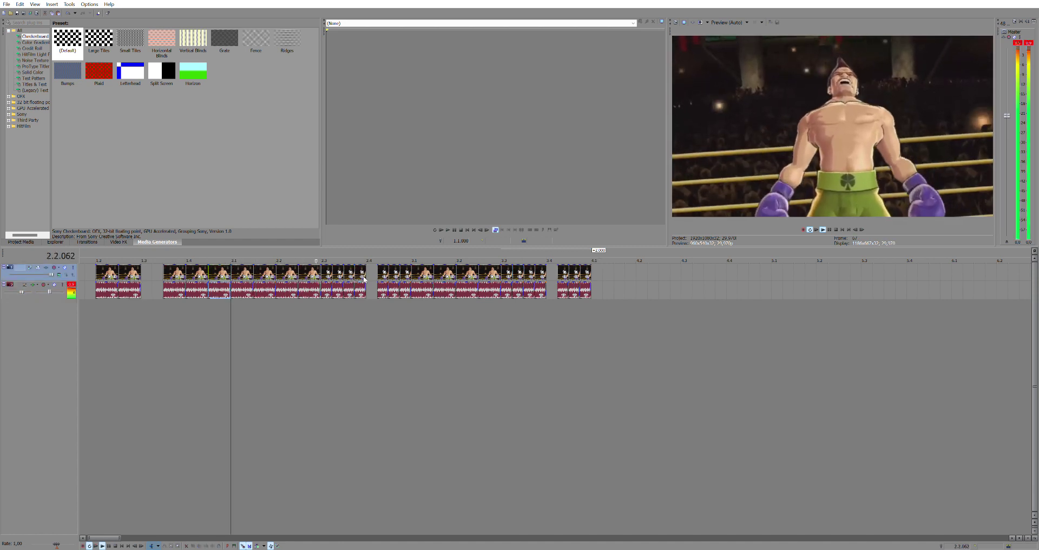
shift+click(407, 286)
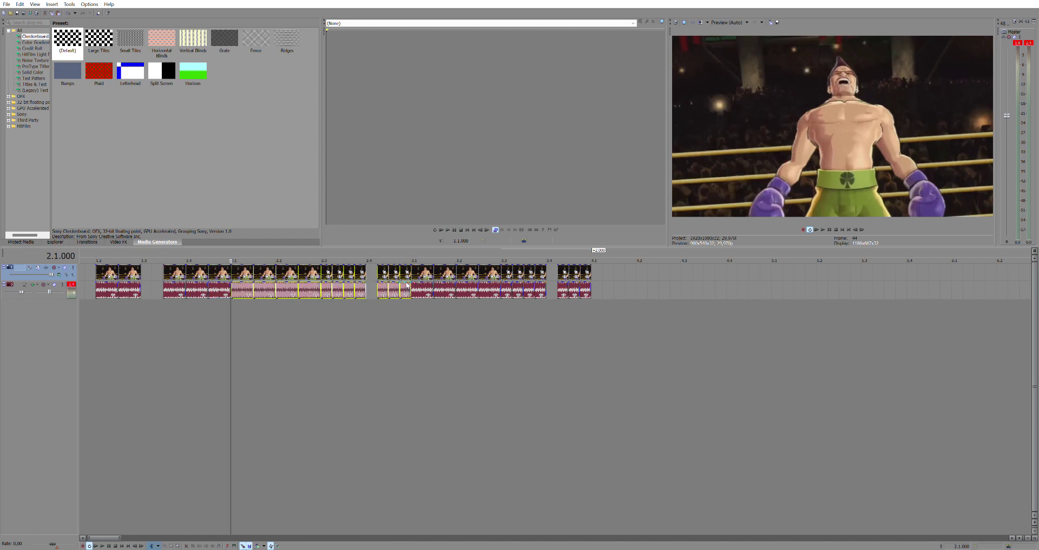
click(601, 264)
key(ctrl+v)
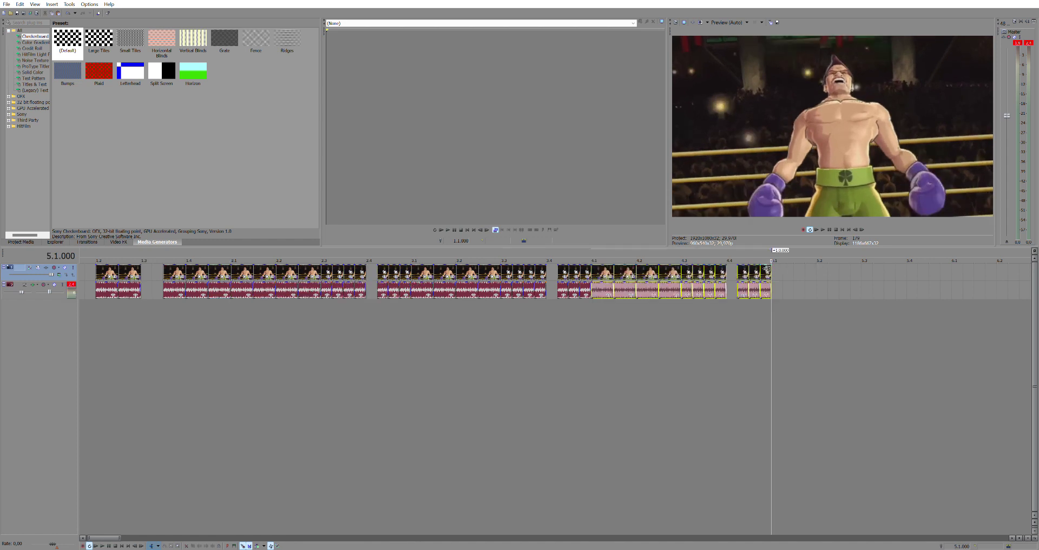
Paste a copy of the full-length clip at 5.1.000, split it at 5.1.016 and delete its second half
click(415, 270)
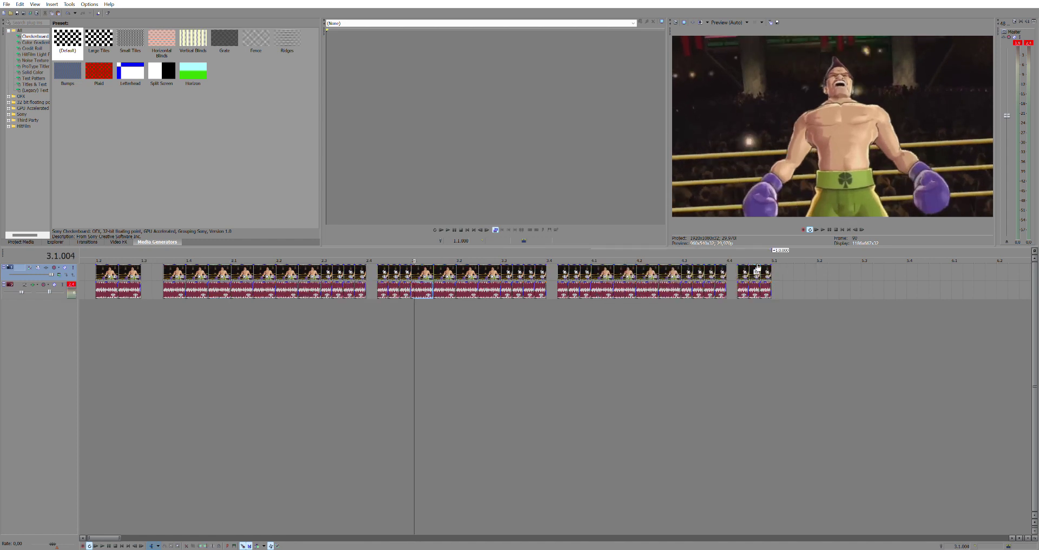
click(773, 270)
key(ctrl+v)
click(782, 271)
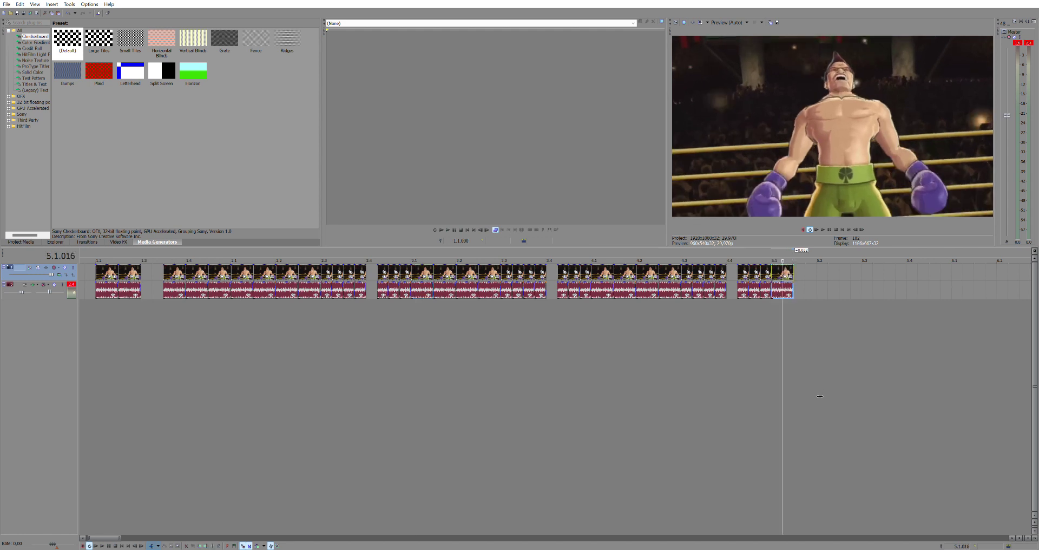
key(s)
key(Delete)
Paste another copy of the clip at 5.1.016 and cut it to half length at 5.1.032
click(450, 268)
click(407, 250)
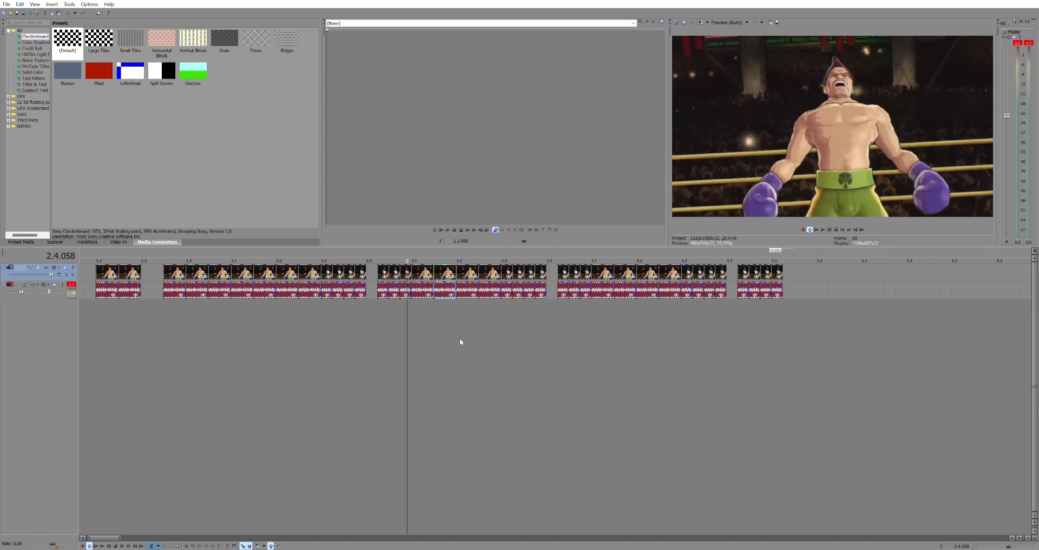
click(783, 268)
key(ctrl+v)
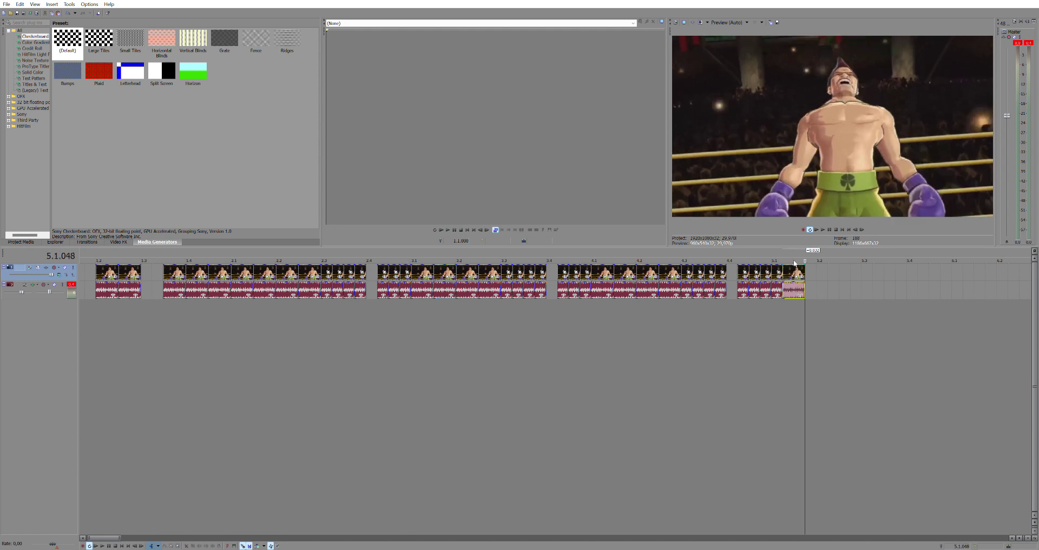
click(793, 272)
key(ctrl+z)
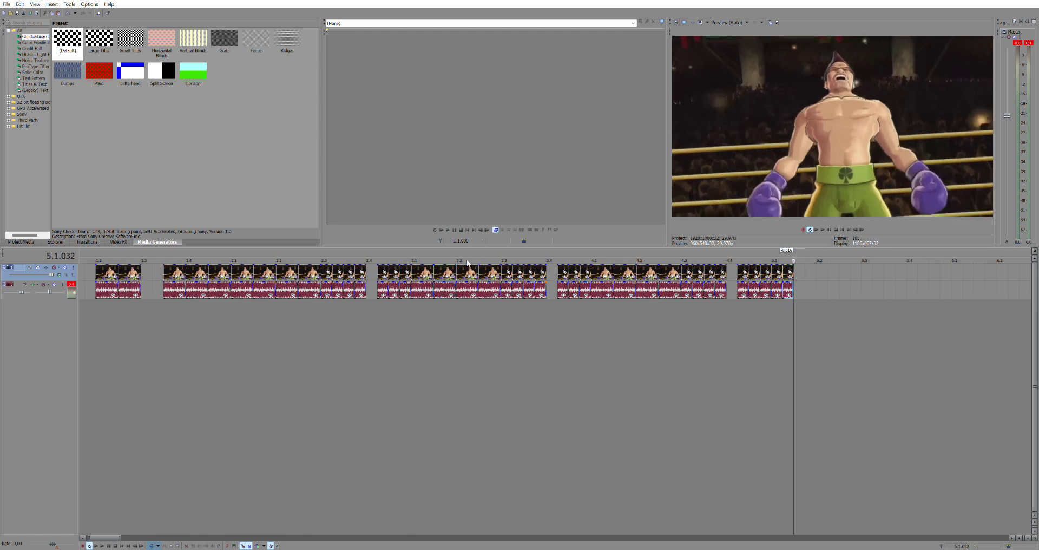
Add two more clip copies at 5.1.032 and 5.1.048, each cut to half length
key(ctrl+v)
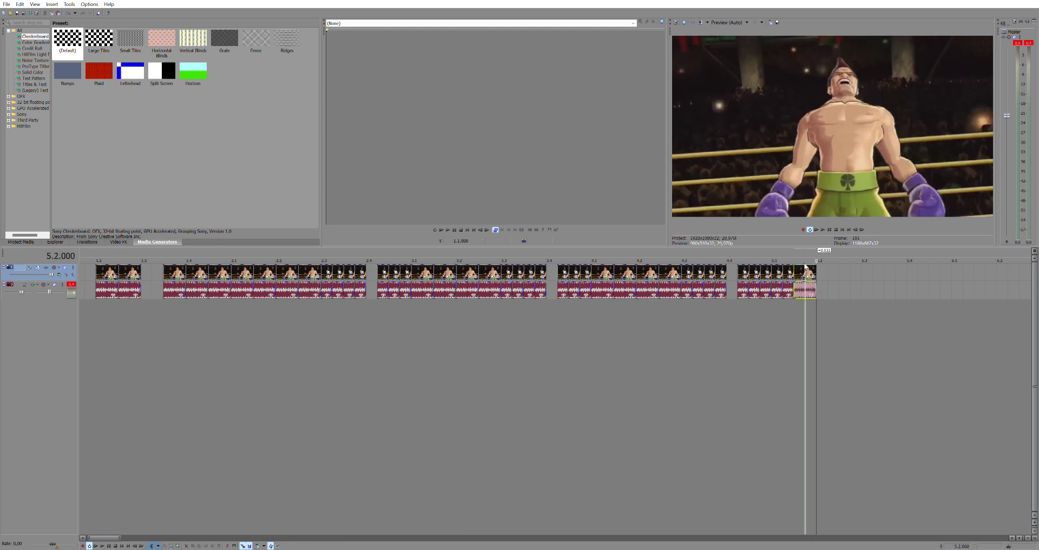
key(ctrl+z)
click(492, 265)
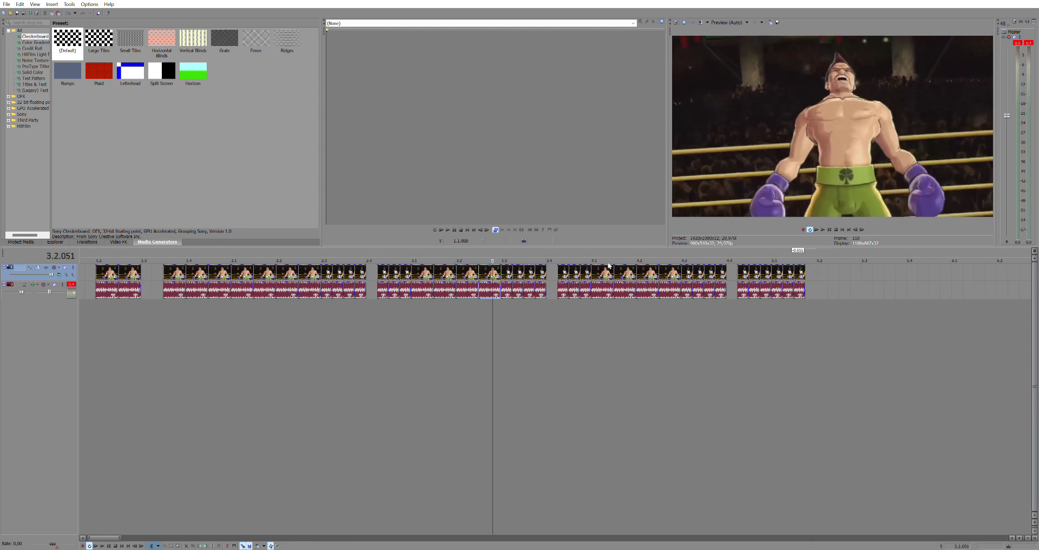
key(ctrl+v)
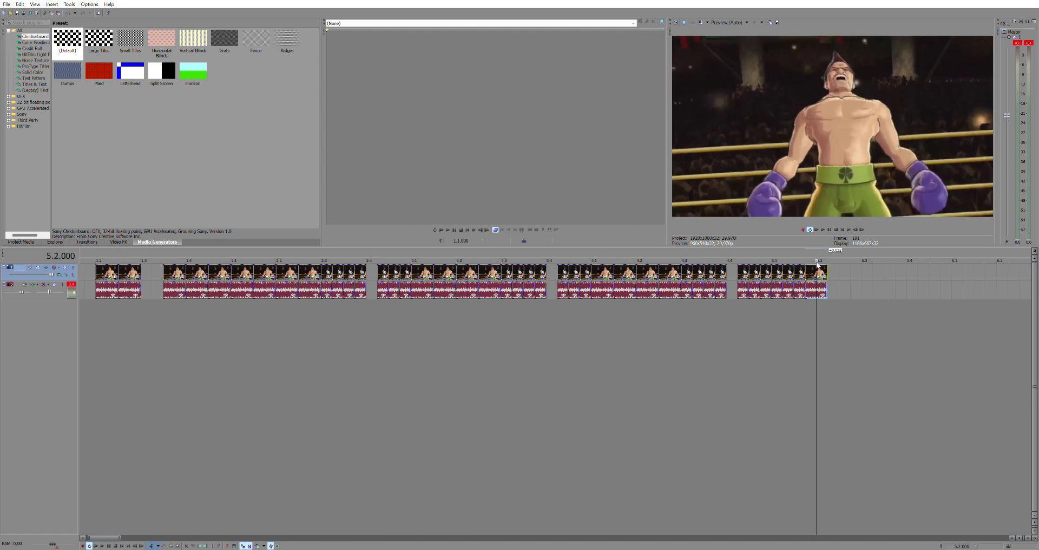
key(ctrl+z)
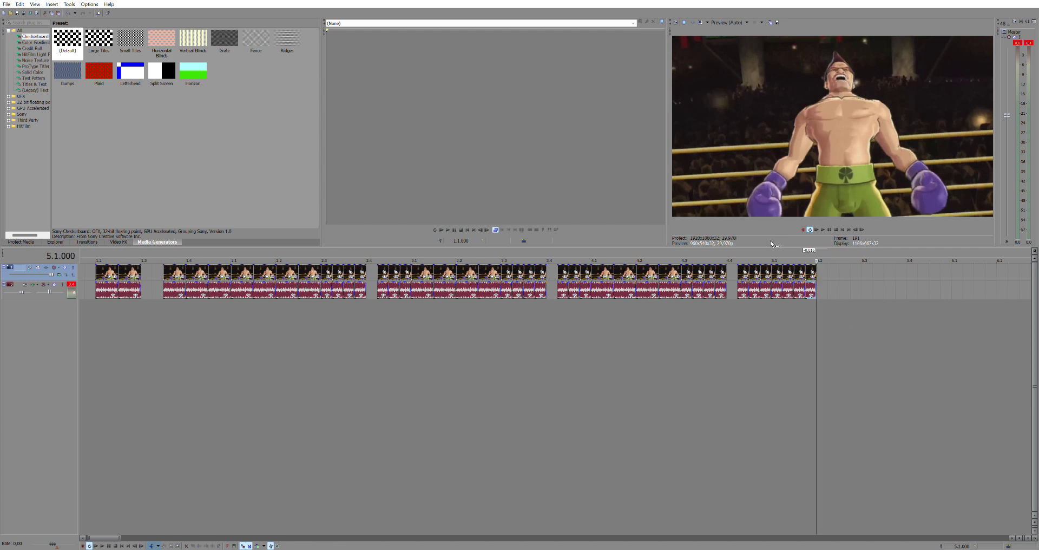
Play from 5.1.000, then copy the four half-length clips there and paste them at 5.2.000 and 5.3.000
key(space)
scroll(700, 305, down, 3)
scroll(458, 286, up, 3)
key(space)
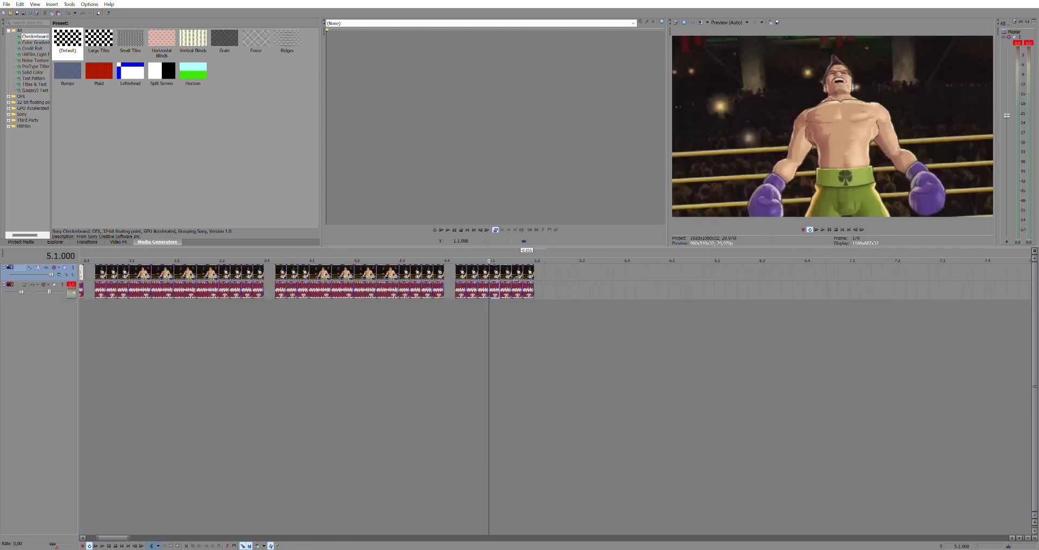
key(s)
click(539, 270)
key(ctrl+v)
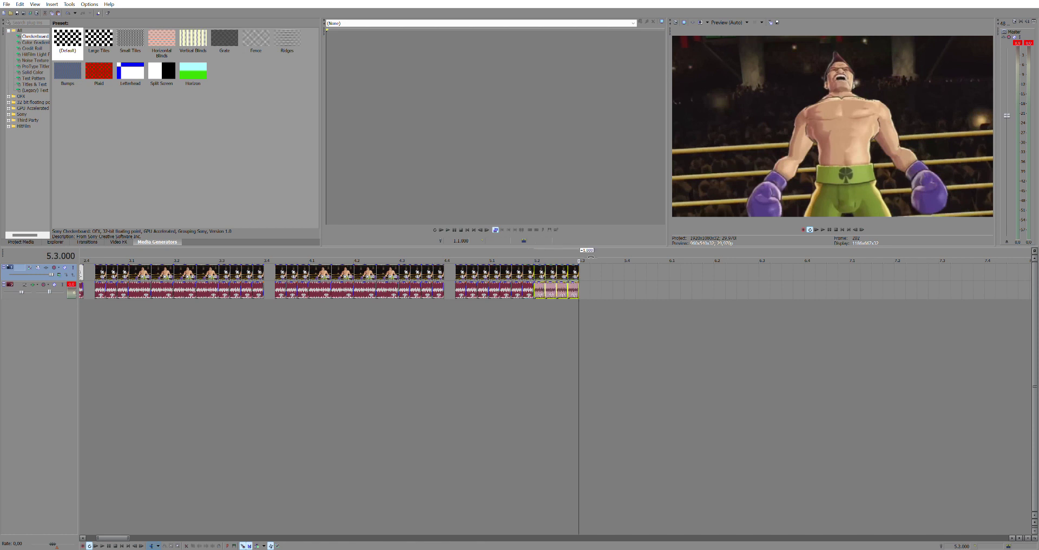
key(ctrl+v)
Play from 5.3.000 and replace the last two half-length clips with one full-length clip at 5.3.032
click(578, 260)
key(space)
key(space)
click(616, 287)
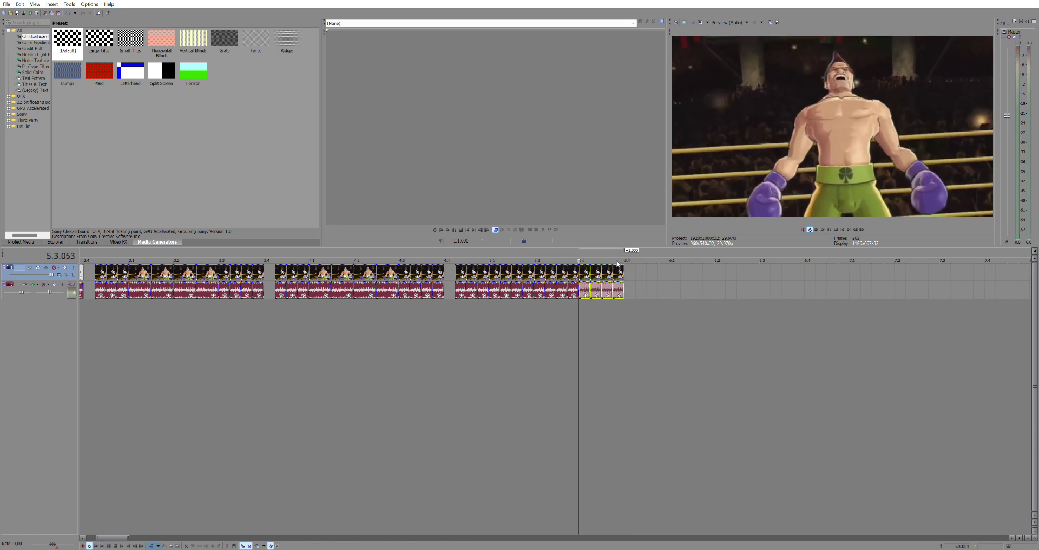
key(Delete)
drag(616, 268, 627, 268)
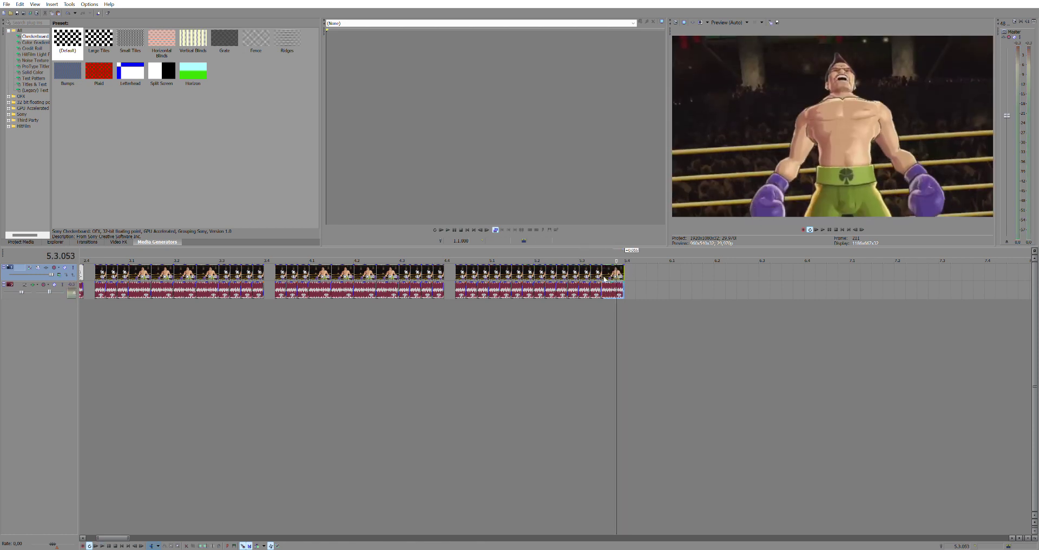
Play the sequence from 4.4.016 and again from 1.3.008 to check the rhythm
click(603, 284)
key(space)
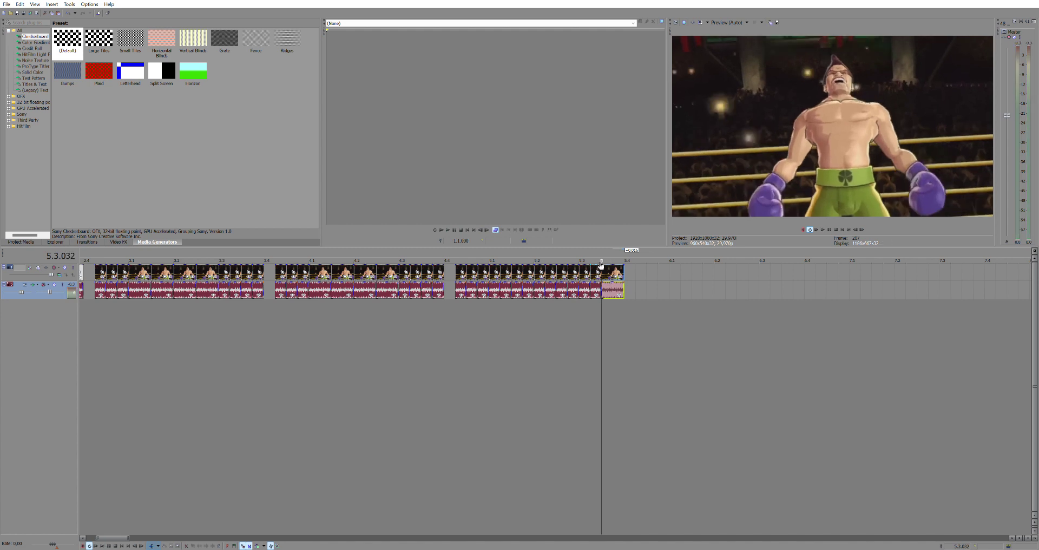
click(455, 260)
key(space)
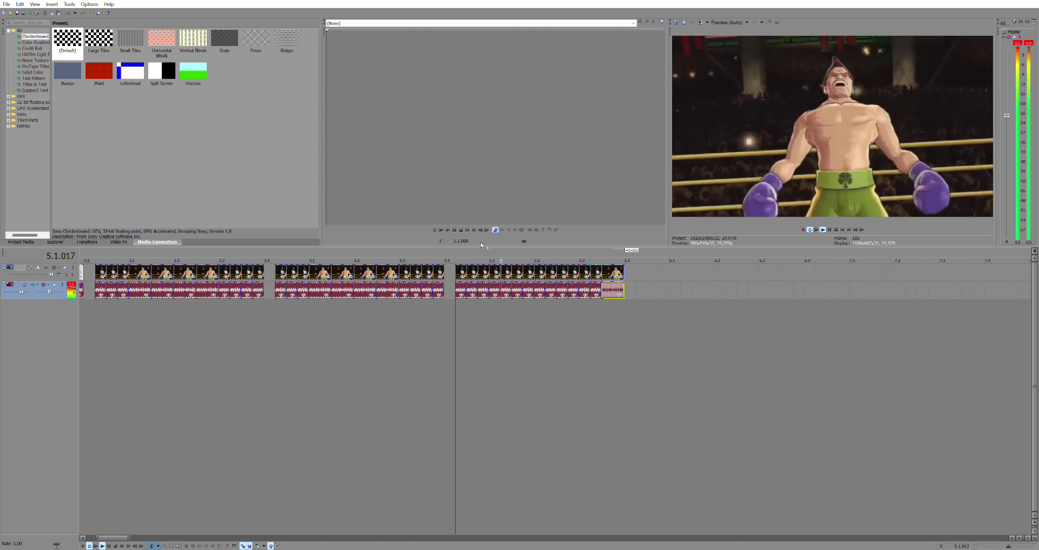
key(space)
scroll(345, 266, down, 3)
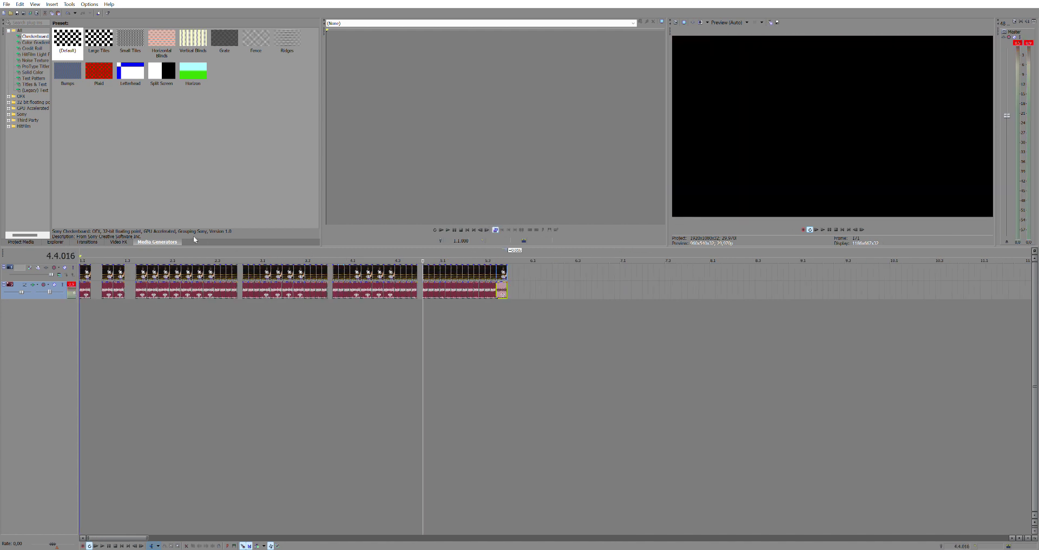
click(128, 250)
key(space)
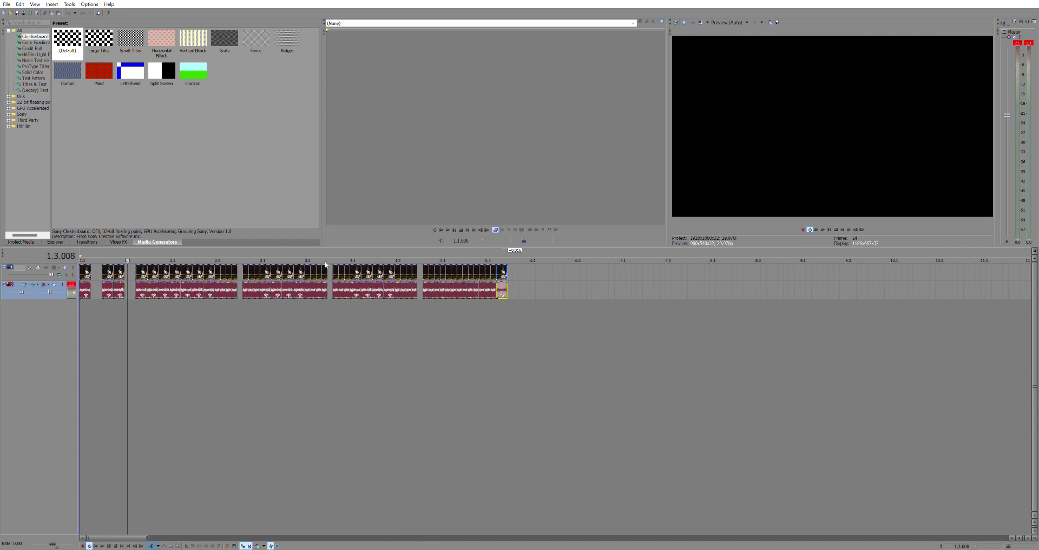
Copy the three half-length clips after the gap in 2.4, paste them at 5.4.016 and play them
click(252, 268)
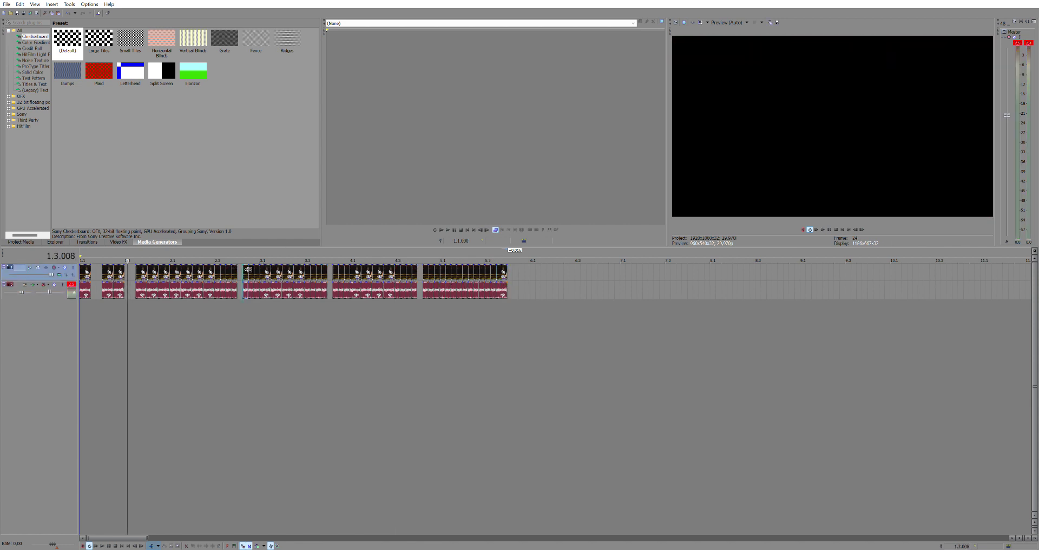
click(513, 266)
key(ctrl+v)
click(512, 248)
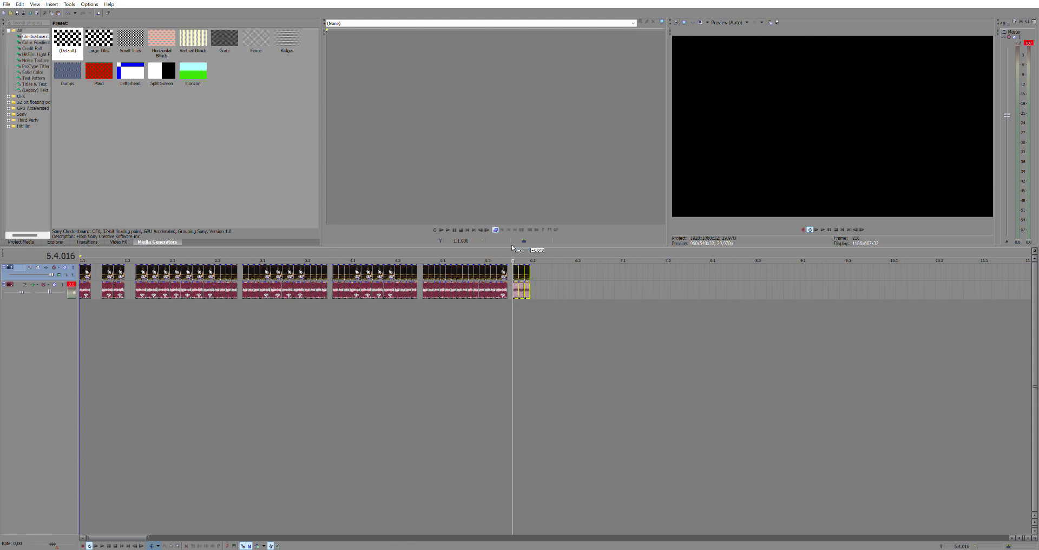
key(space)
key(space)
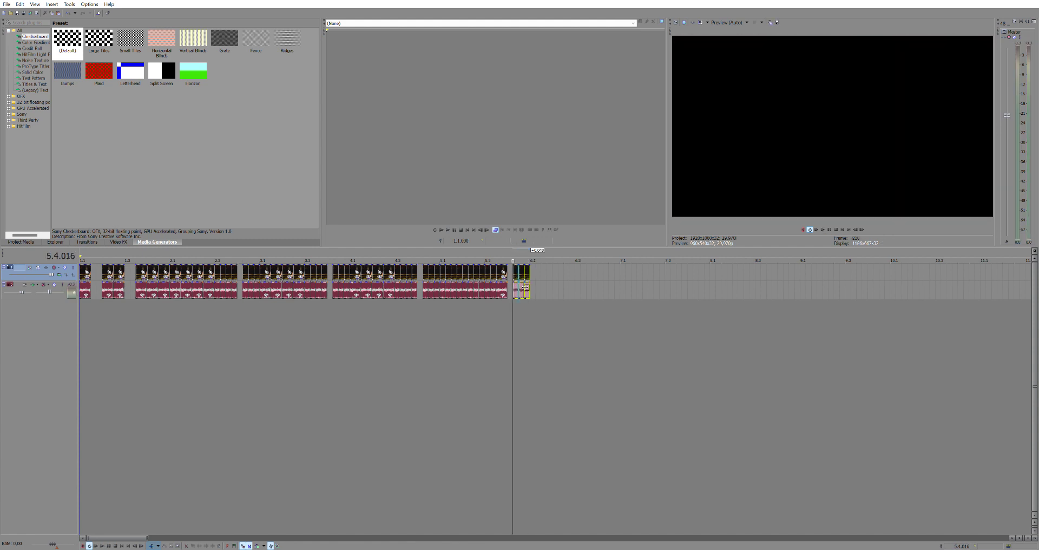
Check the audio of the half-length clips at 5.4.032 and 5.4.048 individually, and play the section from 5.4.016
click(523, 284)
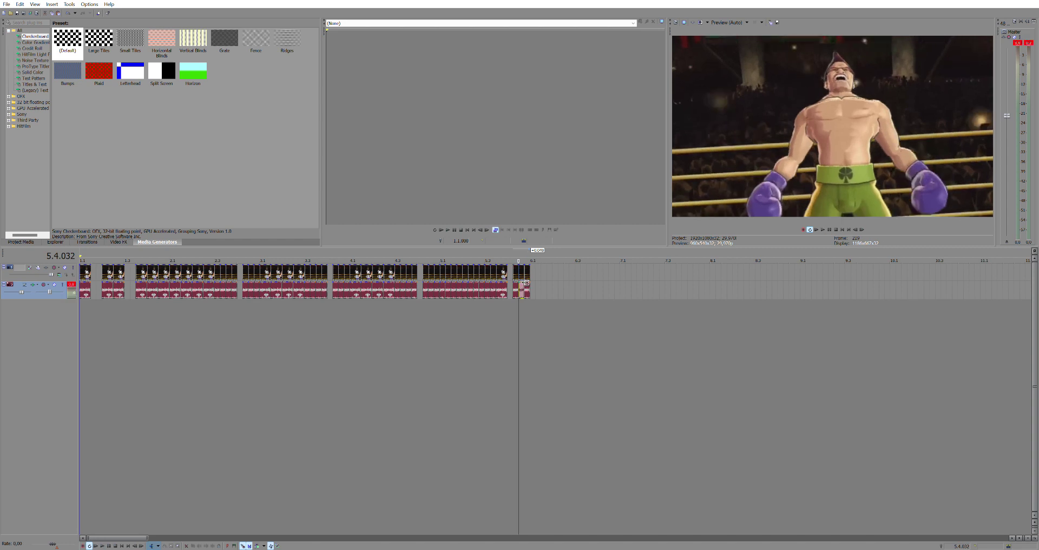
key(space)
key(space)
key(space)
key(space)
click(528, 285)
key(space)
key(space)
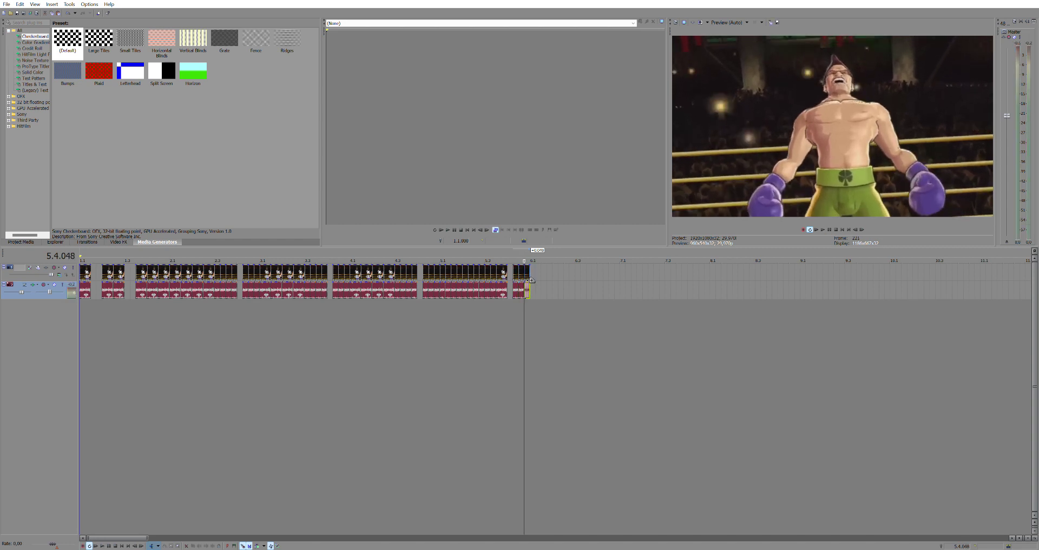
key(space)
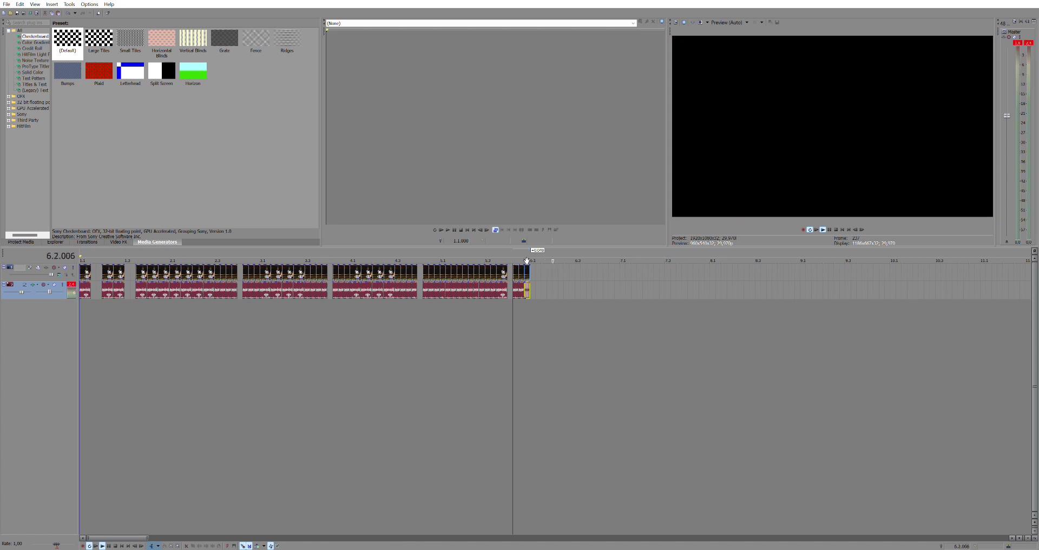
key(space)
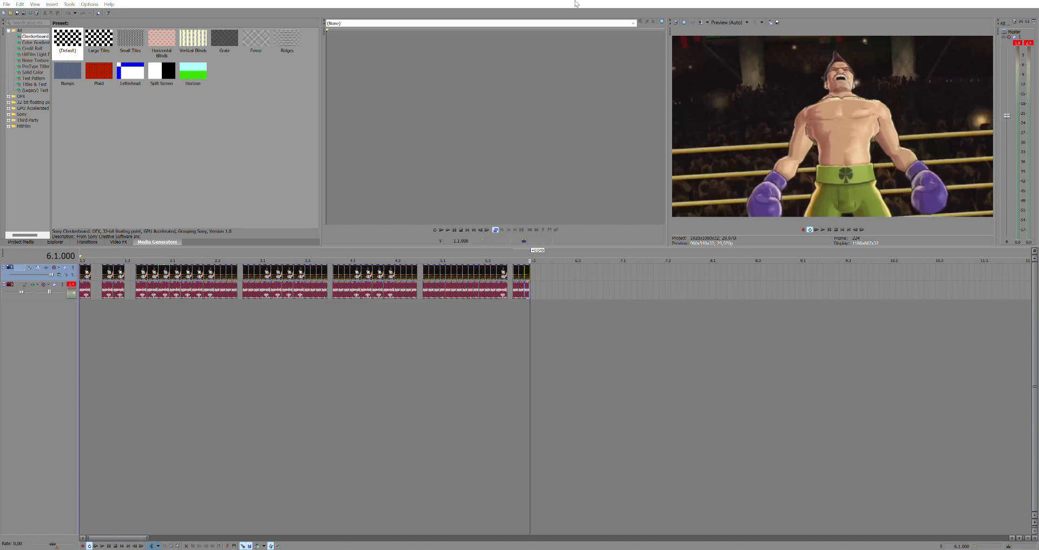
Place the playhead at 2.1.048 and play the sequence from there
scroll(189, 408, up, 1)
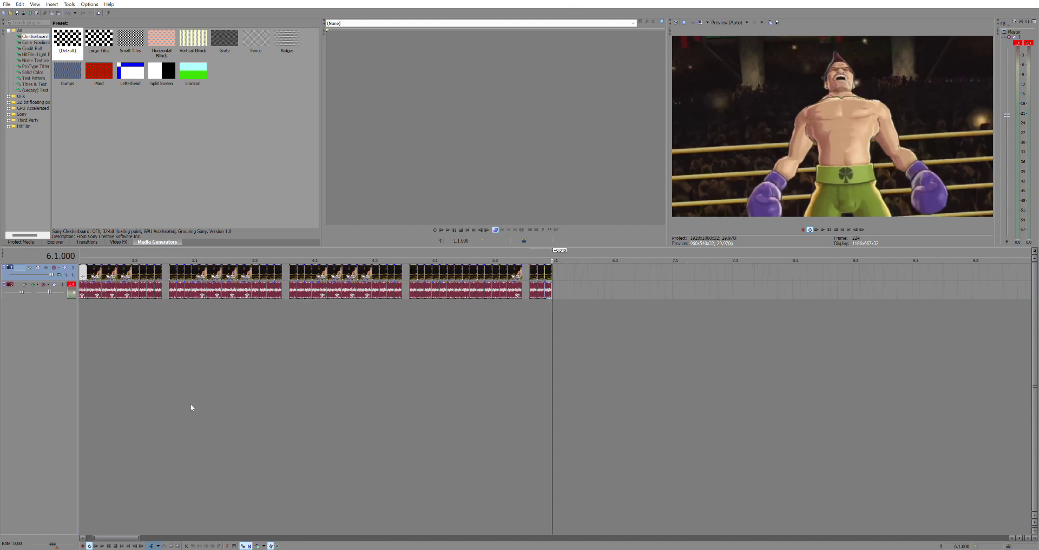
click(94, 270)
scroll(95, 270, down, 1)
scroll(252, 261, up, 1)
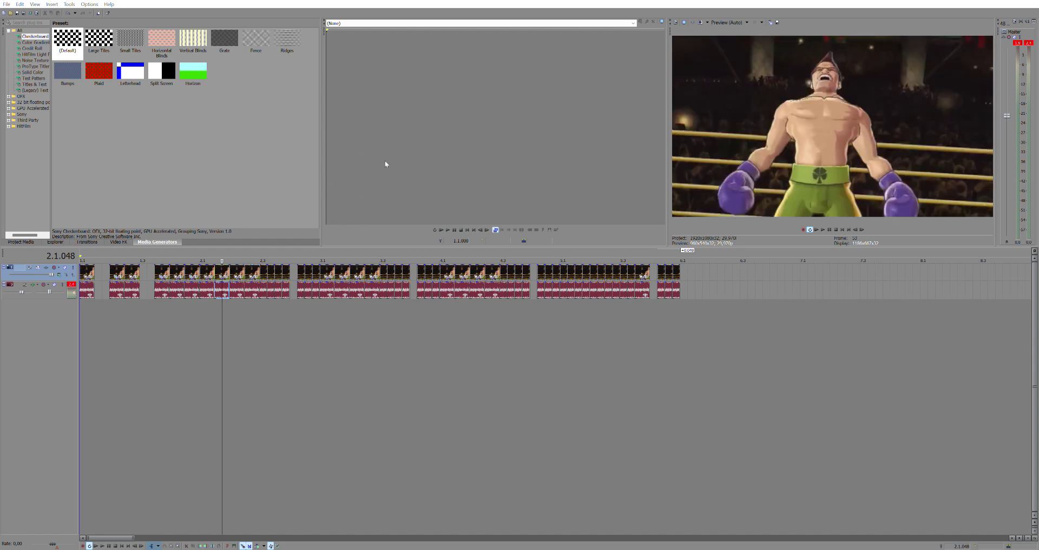
scroll(454, 317, up, 2)
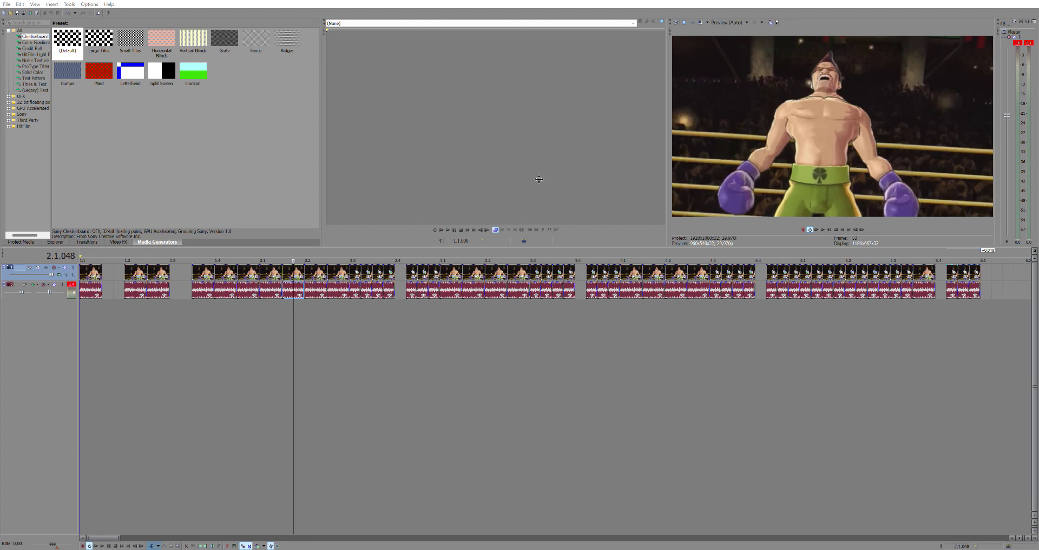
key(space)
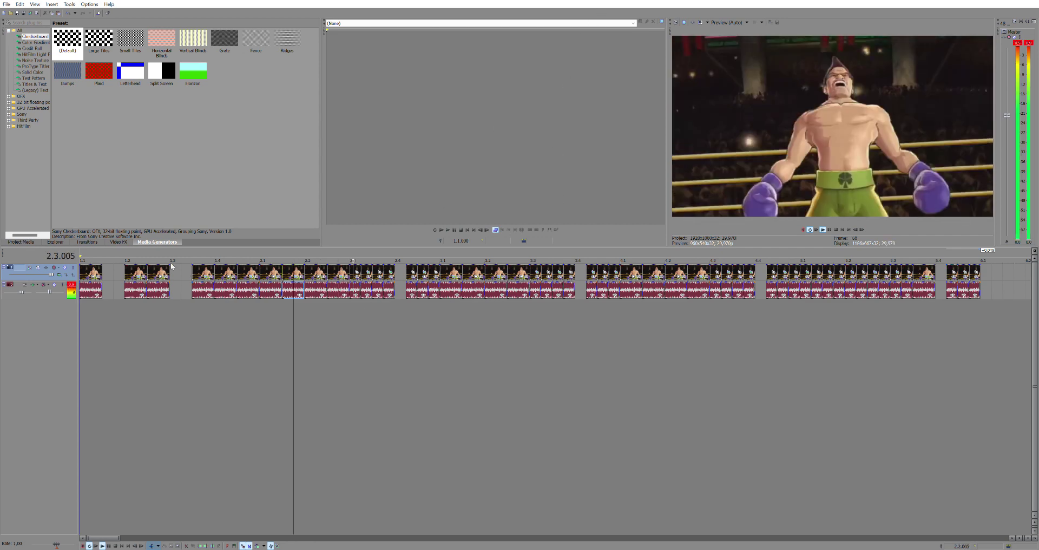
Duplicate all clips from 2.1.000 to the end of the sequence and place the copy directly after it at 6.1.000
scroll(193, 341, down, 5)
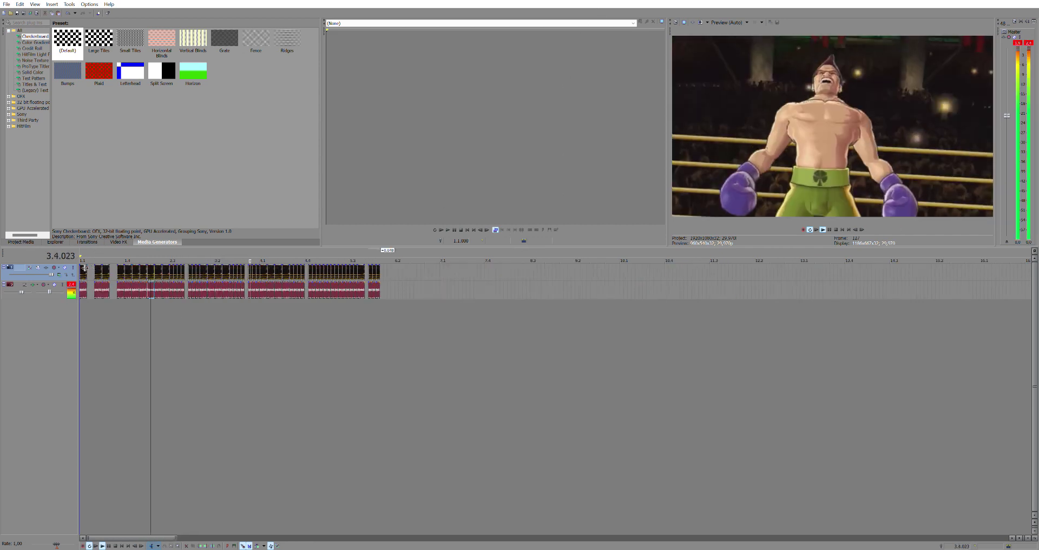
scroll(145, 323, up, 2)
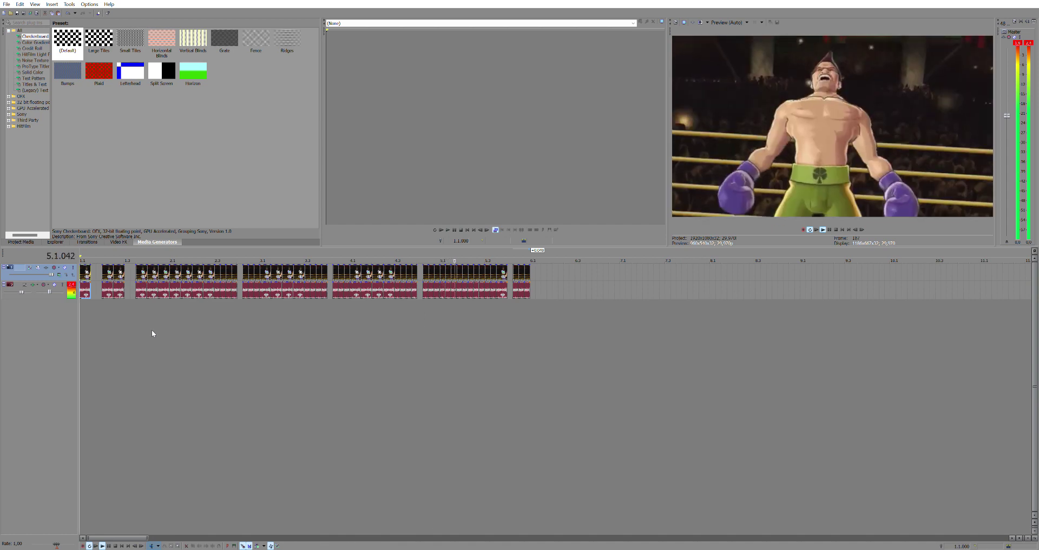
click(173, 273)
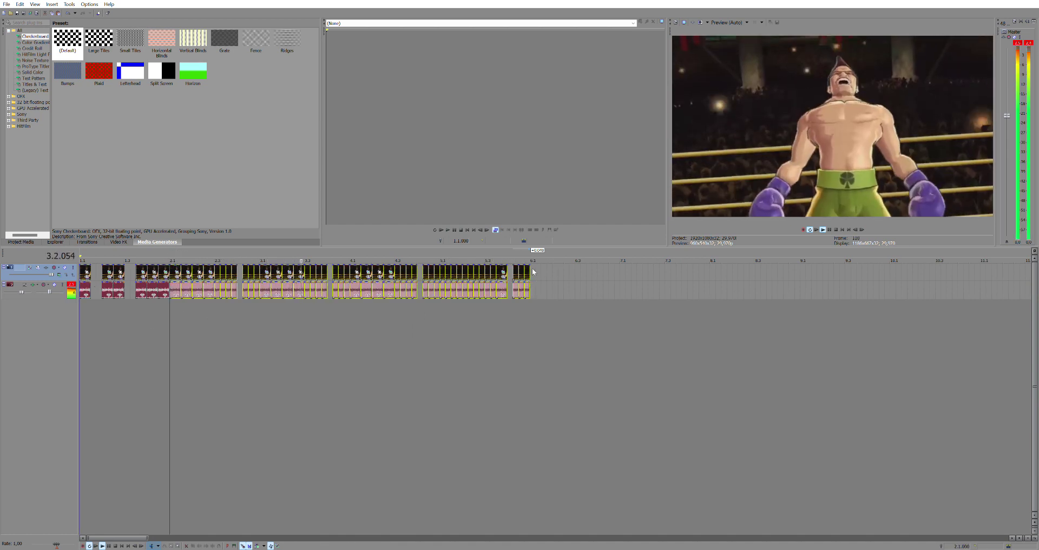
drag(536, 271, 890, 271)
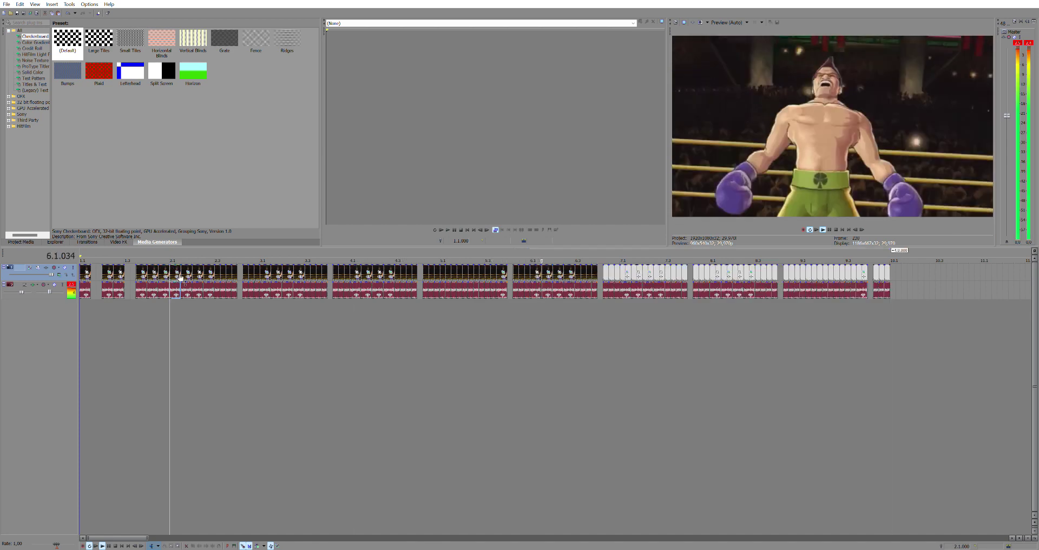
Delete the short clips from 9.4.016 onward and extend the last remaining clip and its audio to 10.1.000
click(875, 271)
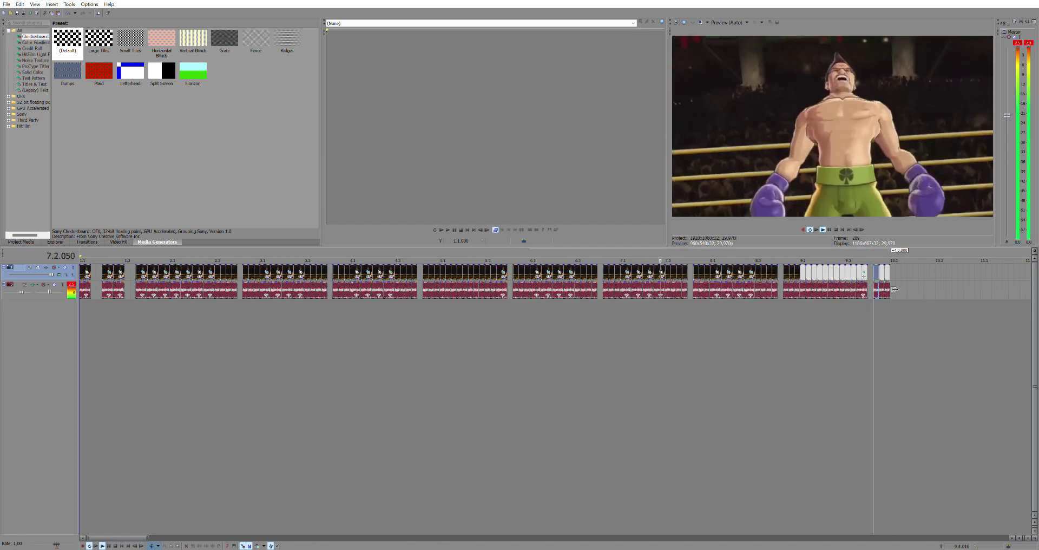
shift+click(886, 286)
key(Delete)
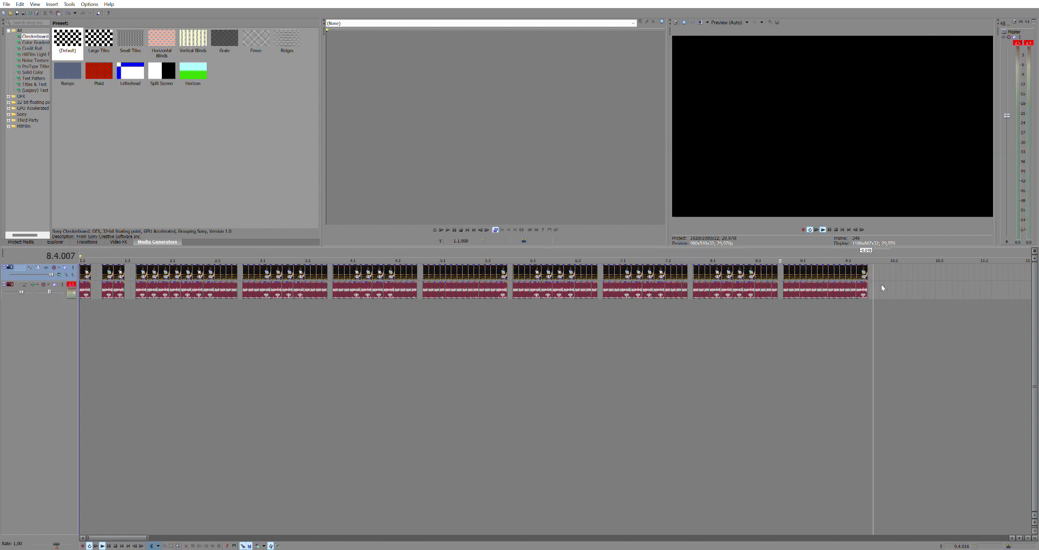
drag(868, 265, 895, 272)
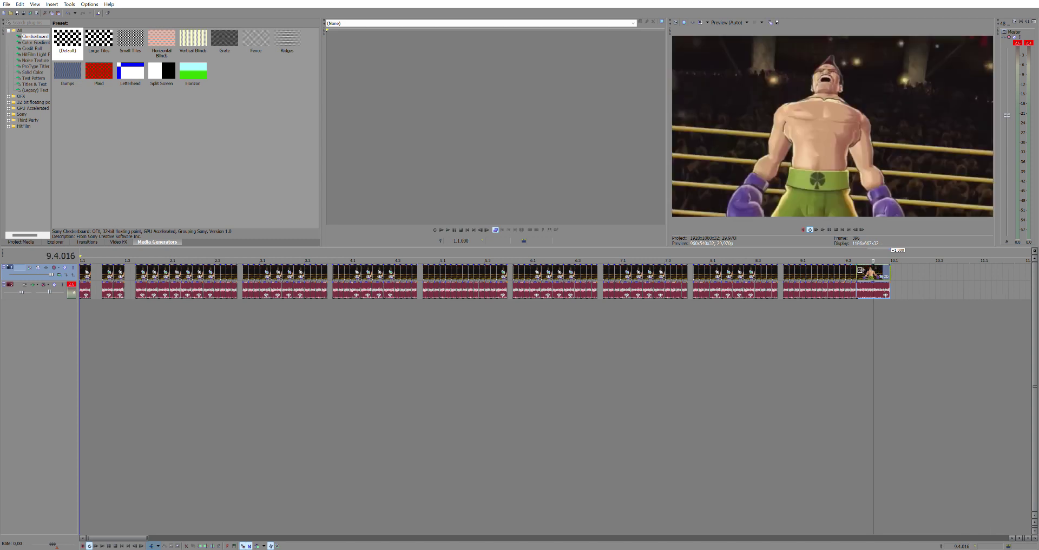
click(858, 271)
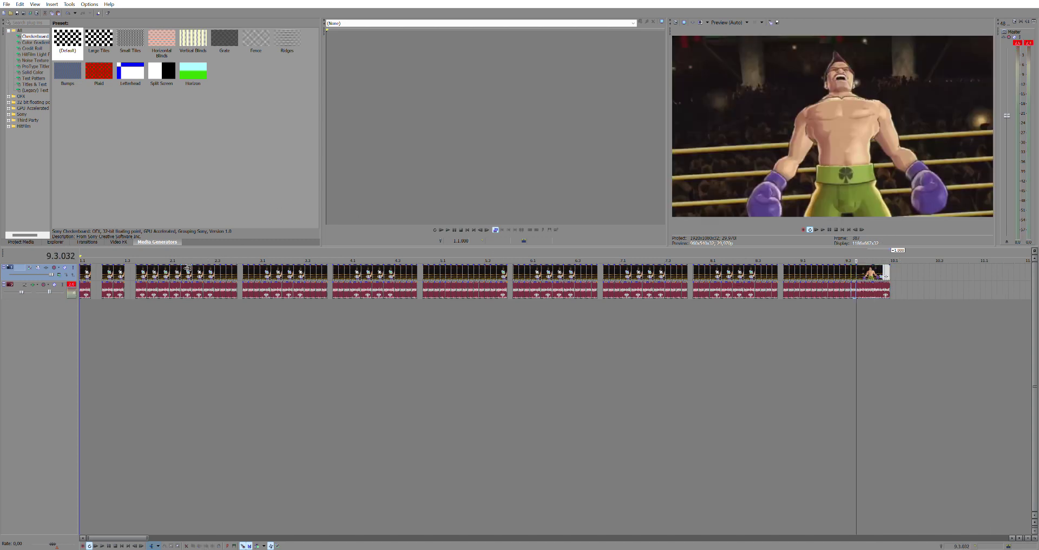
key(space)
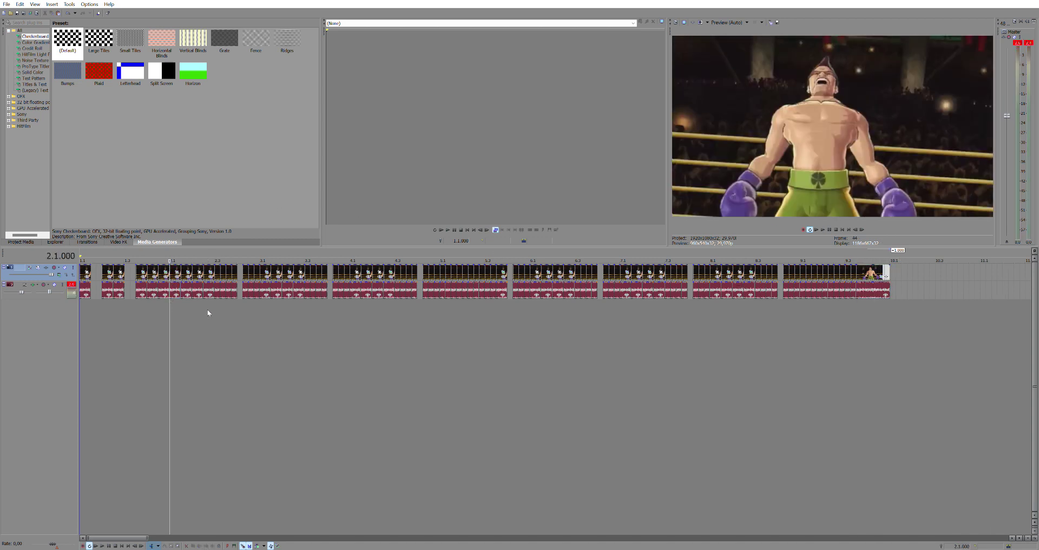
Add a new video track below the existing audio track and remove the clip pasted near 10.2.024
click(920, 283)
key(ctrl+v)
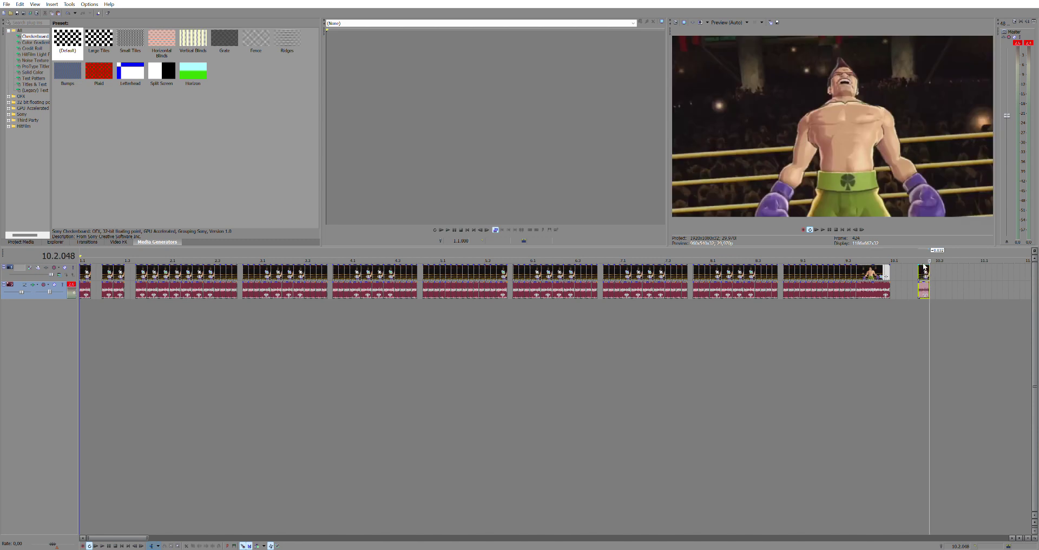
click(73, 276)
key(ctrl+shift+q)
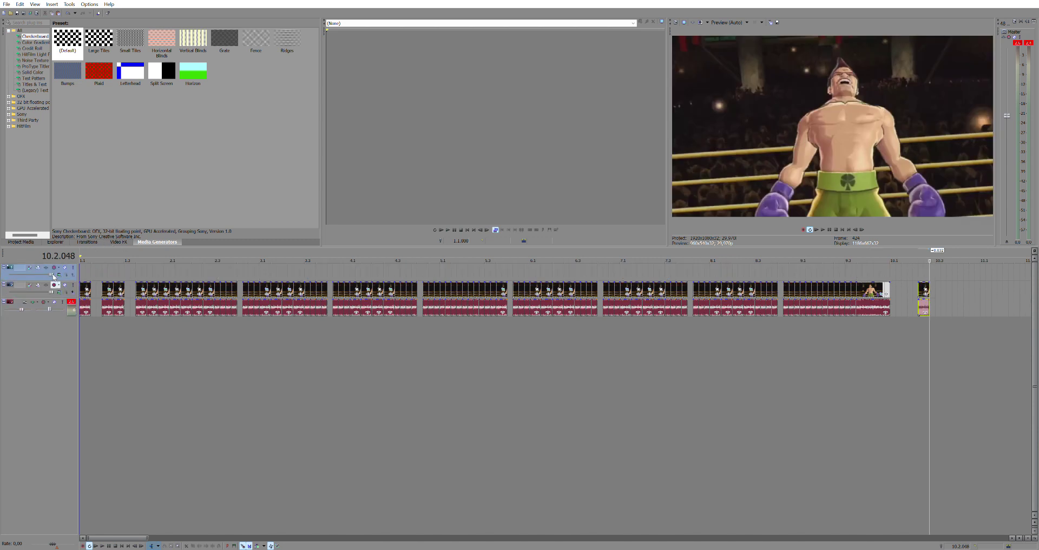
drag(45, 273, 67, 305)
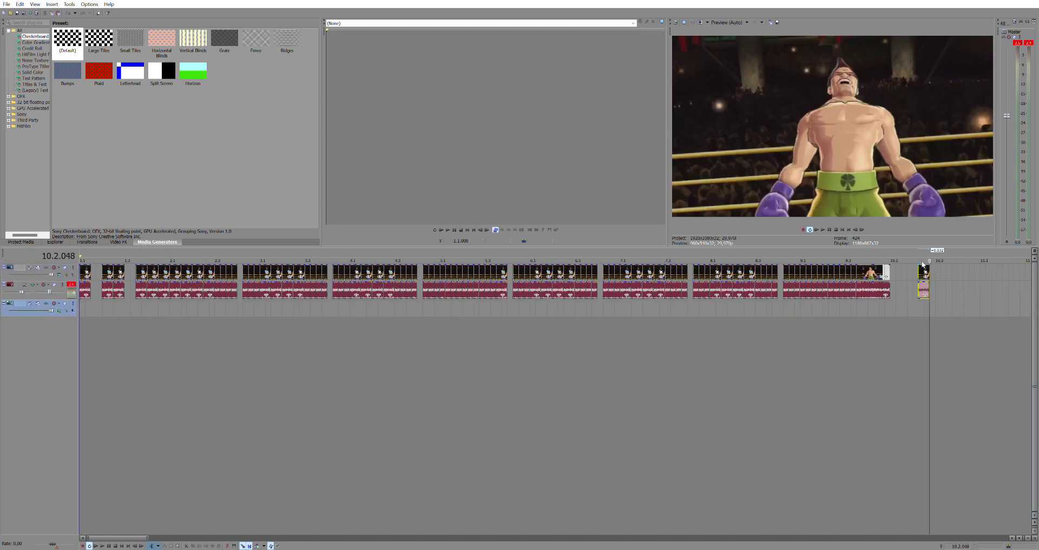
click(921, 268)
key(Delete)
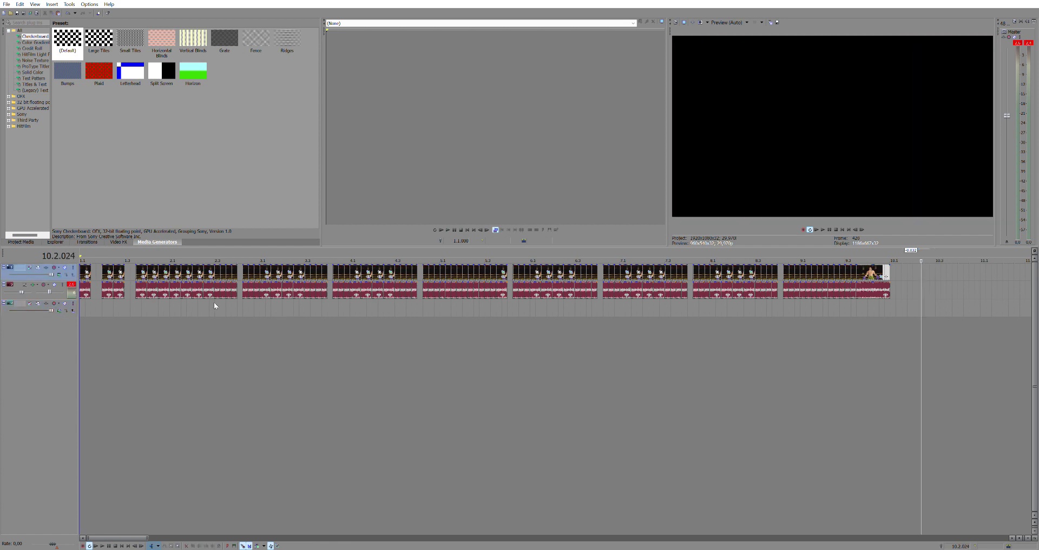
Paste the clip with its audio onto the new lower track at 2.1.000 and play it against the laugh sequence
click(214, 302)
click(258, 297)
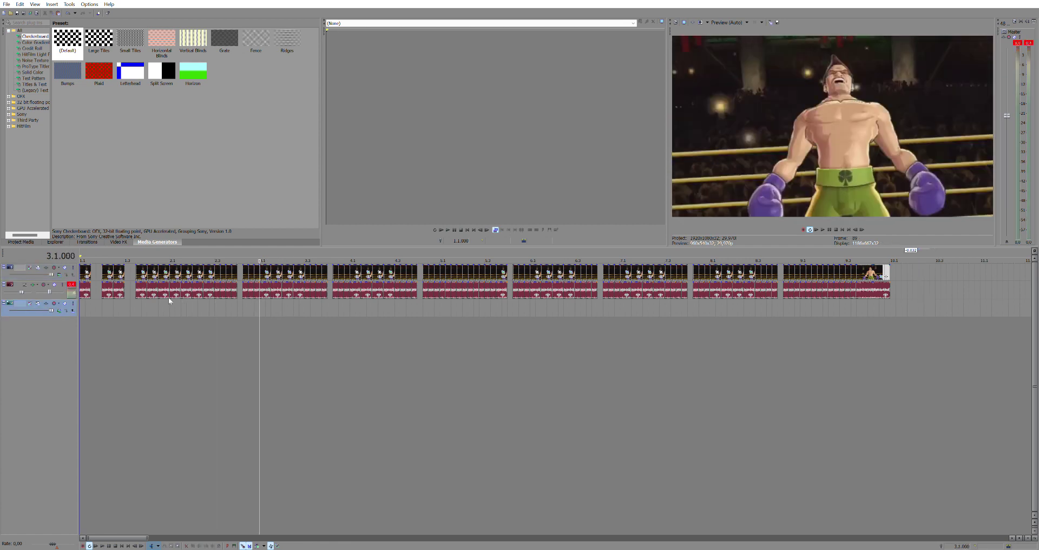
click(169, 298)
key(space)
key(space)
key(ctrl+v)
click(171, 315)
key(space)
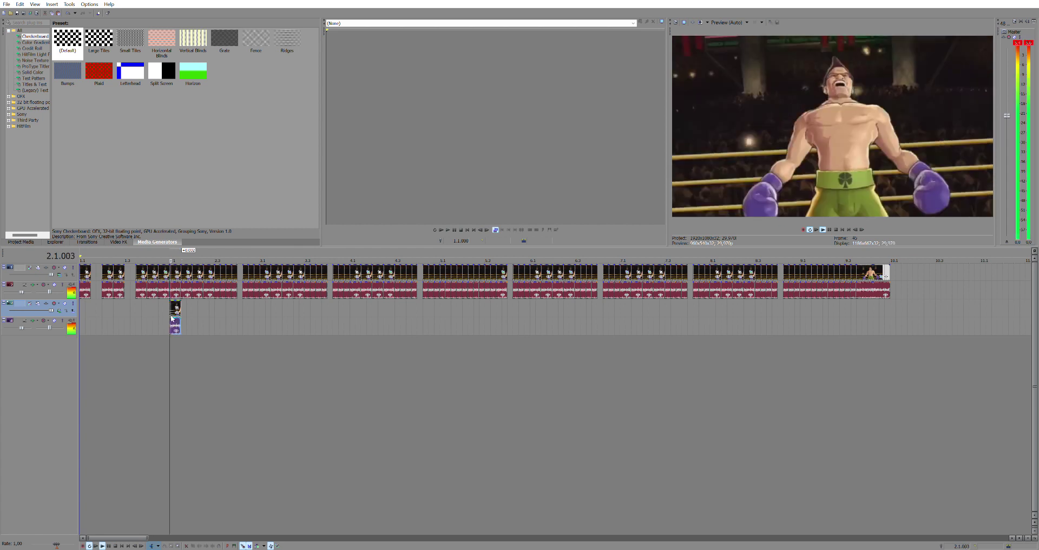
Solo the new video and audio tracks and play the clip at 2.1.000 on its own
click(62, 320)
click(73, 303)
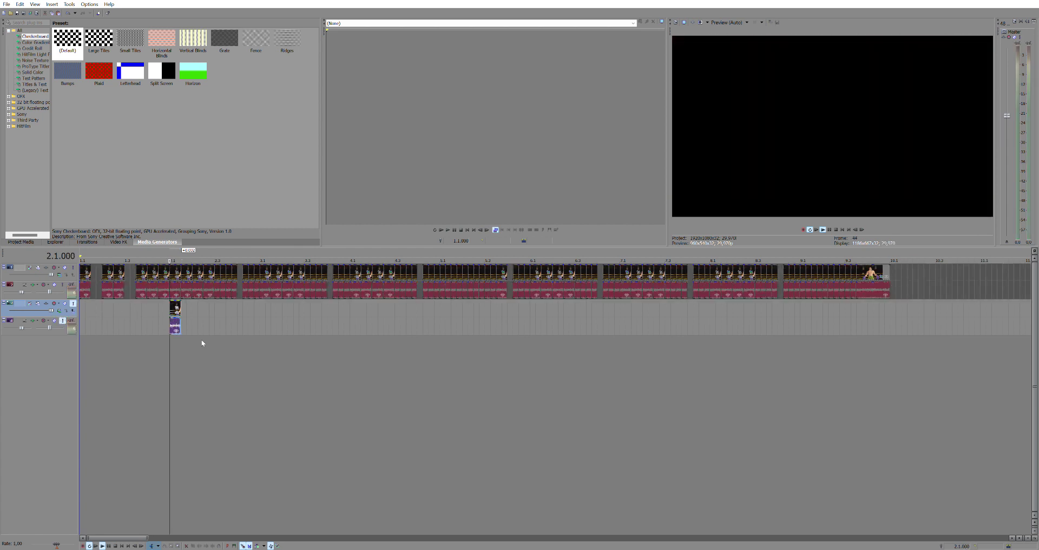
click(174, 323)
key(space)
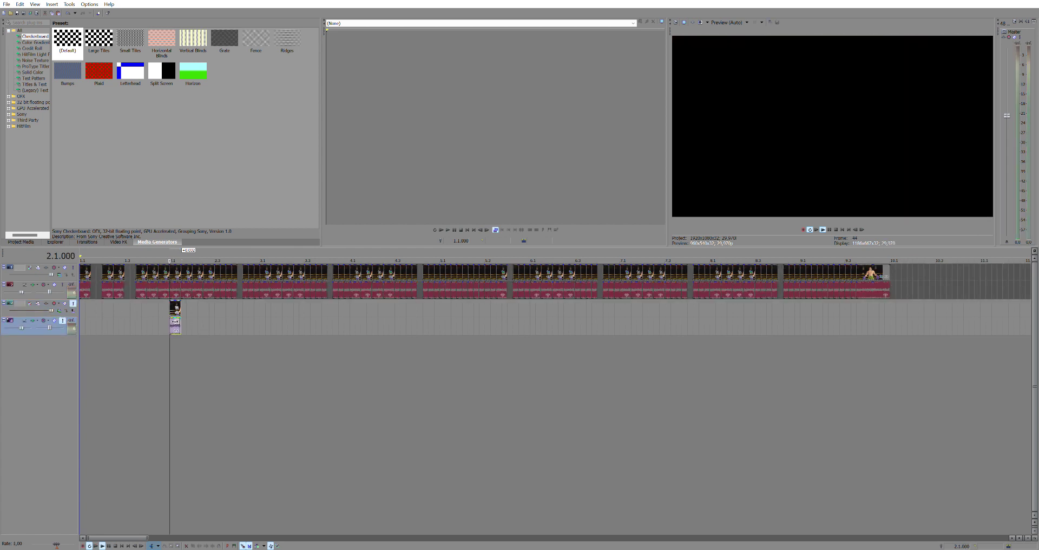
key(space)
key(space)
key(space)
Paste copies of the clip back to back on the soloed tracks until four clips fill 2.1.000 to 2.3.000
click(185, 306)
key(ctrl+v)
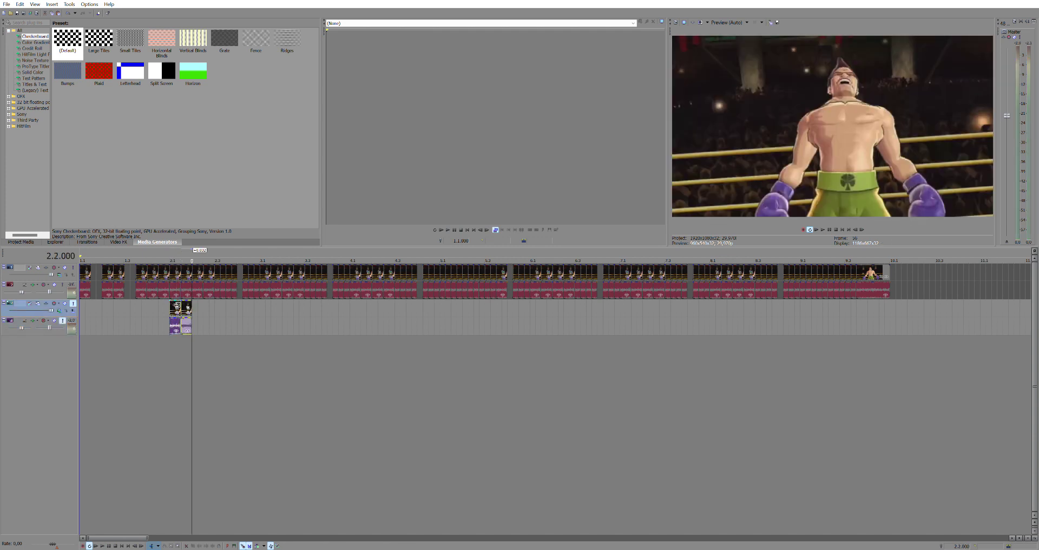
click(192, 303)
key(ctrl+v)
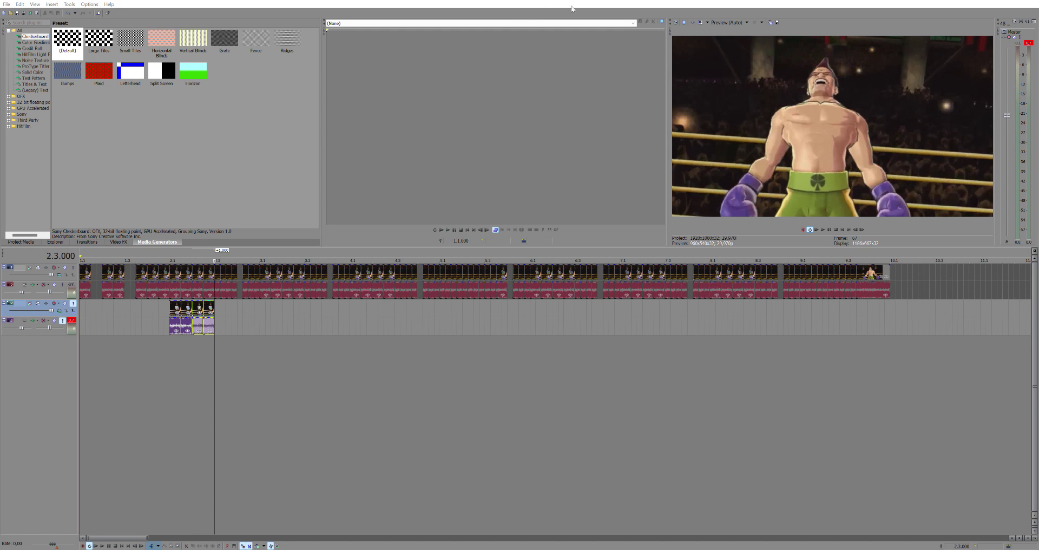
Copy the four soloed clips, paste them from 2.3.000 to 3.1.000 and play the join
click(169, 301)
shift+click(209, 325)
key(ctrl+c)
click(219, 305)
key(ctrl+v)
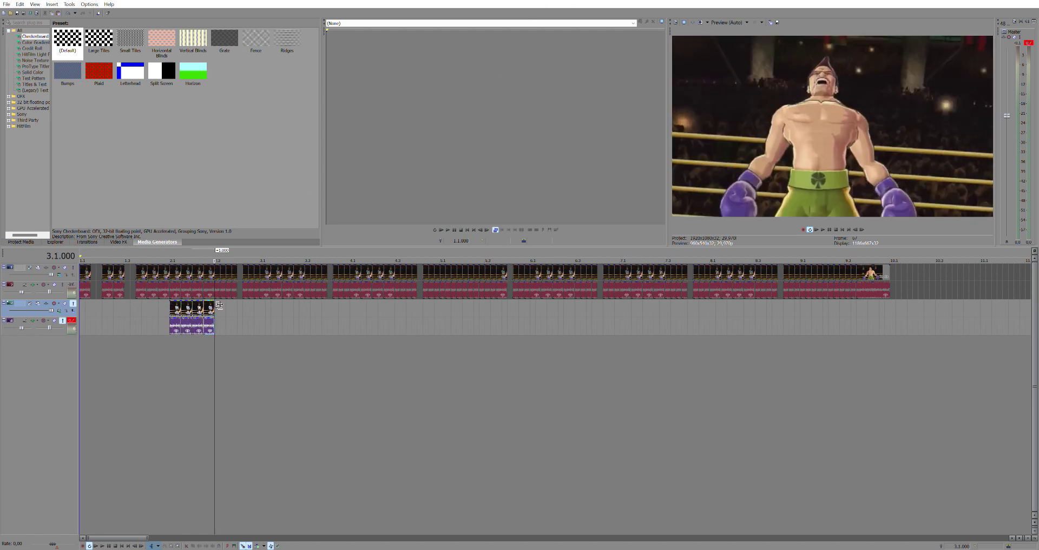
drag(220, 305, 259, 305)
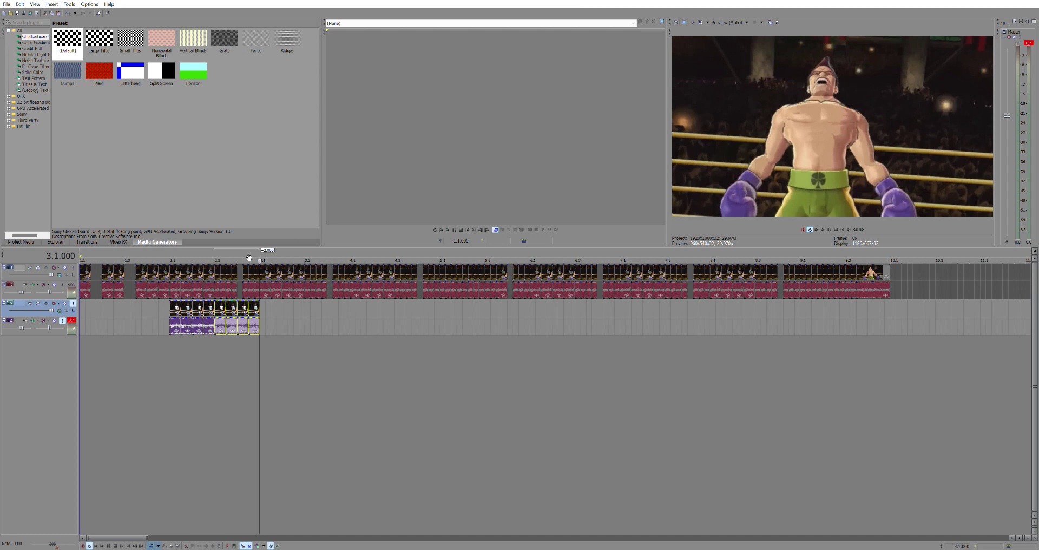
click(217, 254)
key(space)
key(space)
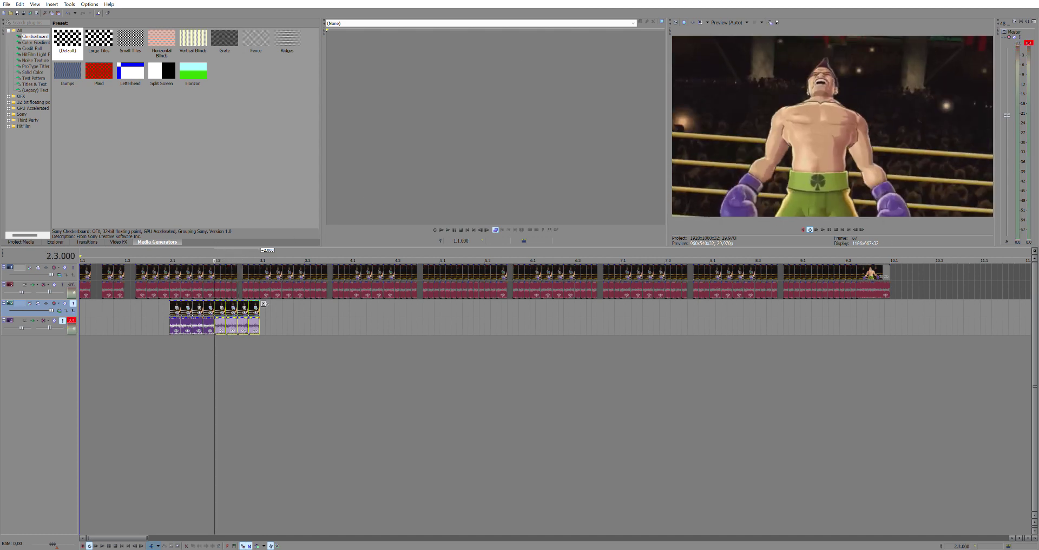
Paste the four-clip group again at 3.1.000 and play from there
click(264, 305)
key(ctrl+v)
click(265, 304)
key(space)
key(space)
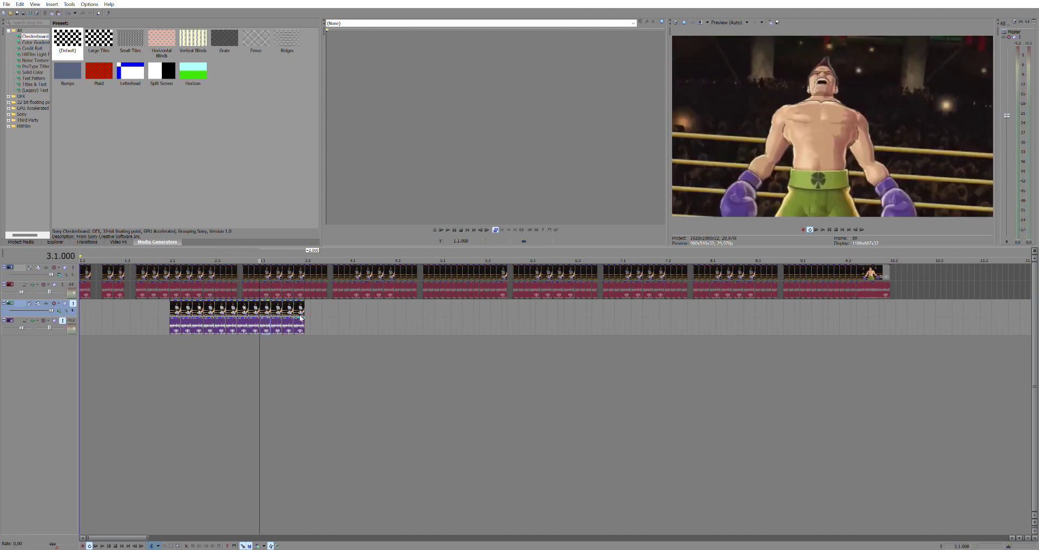
Paste another four-clip group from 3.3.000 to 4.1.000 and play it
shift+click(299, 307)
click(308, 304)
key(ctrl+v)
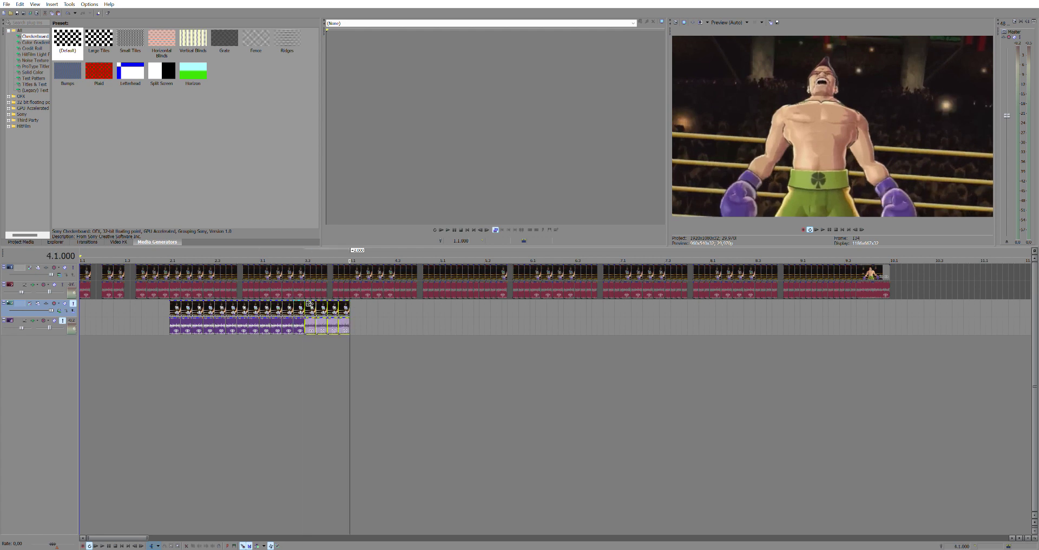
click(306, 247)
key(space)
key(space)
key(space)
key(space)
click(329, 305)
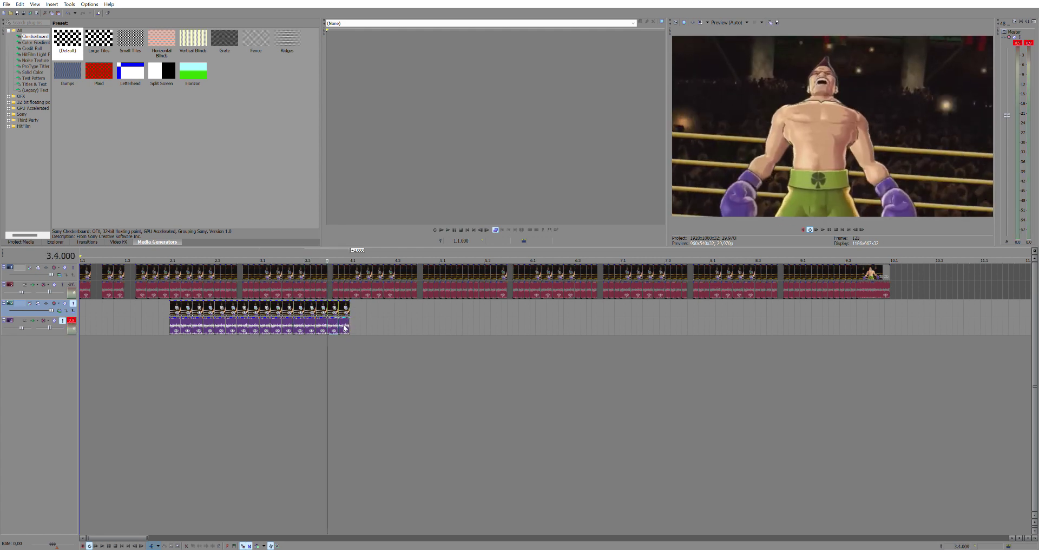
key(space)
key(space)
Copy the whole run of clips from 2.1.000 to 4.1.000, paste it at 4.1.000 and play across the join
click(173, 302)
shift+click(343, 315)
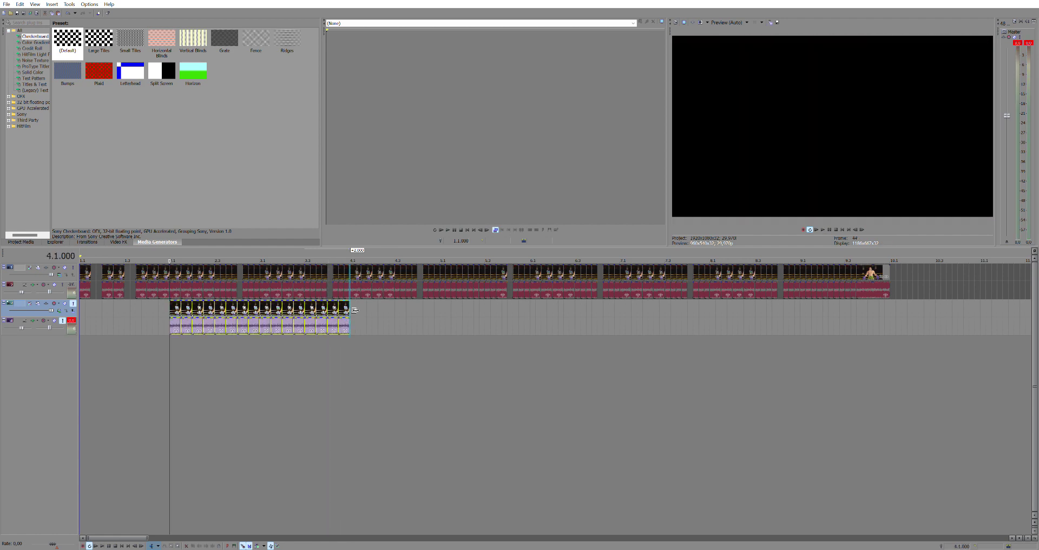
click(355, 310)
key(ctrl+v)
click(346, 247)
key(space)
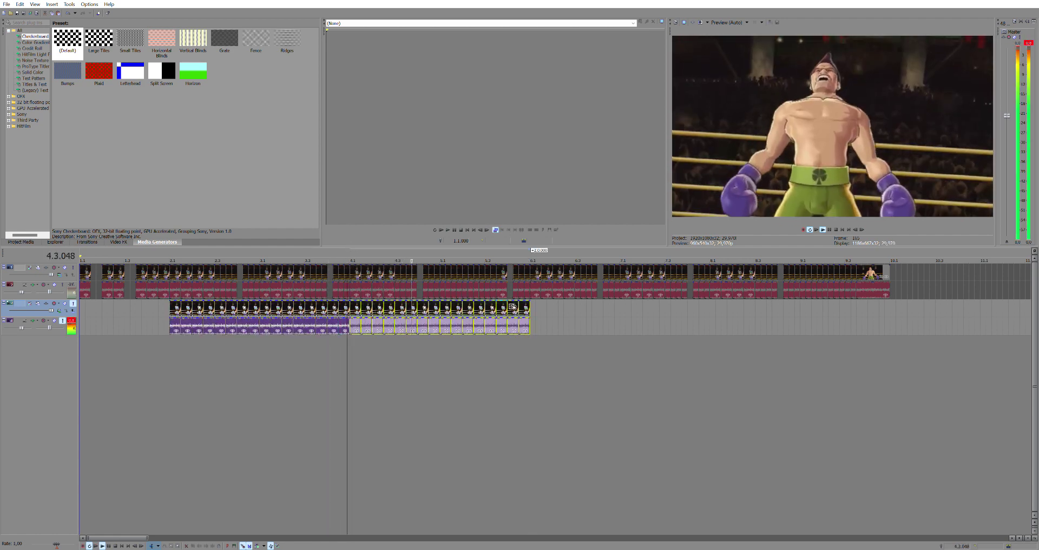
Copy the soloed row from 2.1.000 to 6.1.000 and paste it at 6.1.000 so it extends to 10.1.000
click(511, 306)
shift+click(521, 320)
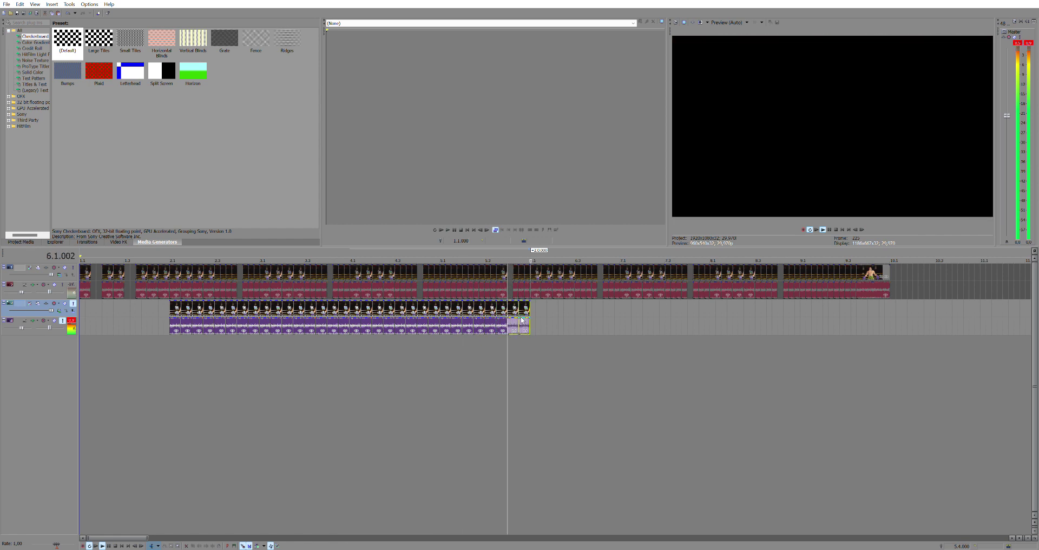
click(172, 309)
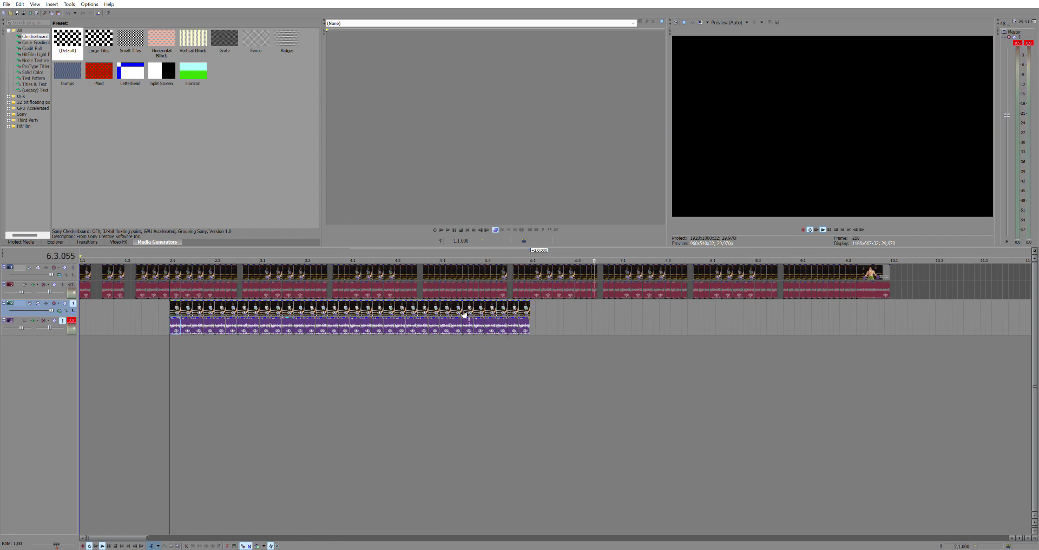
click(528, 313)
key(ctrl+v)
key(space)
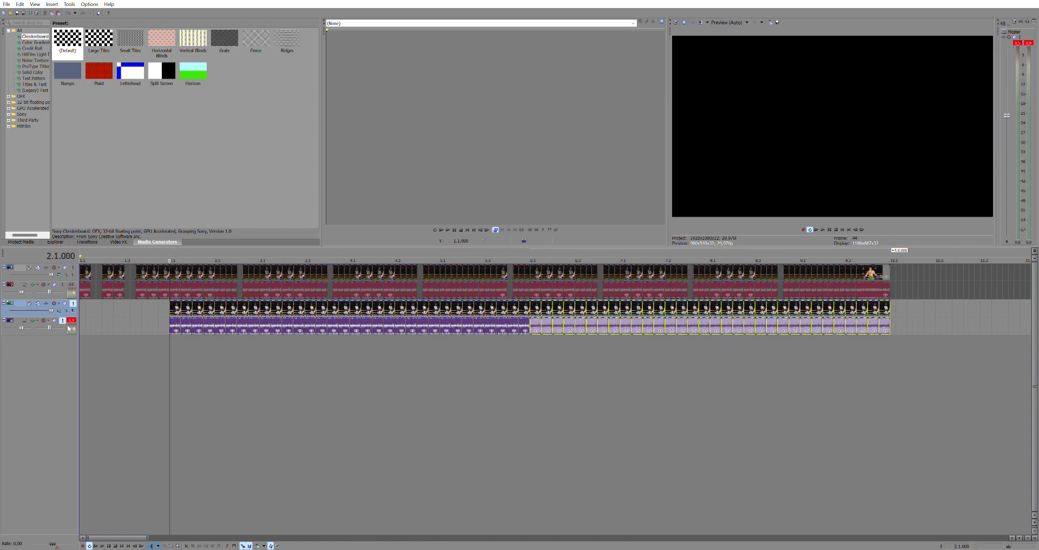
Turn off solo on the two lower tracks and play the full sequence from 1.1.000
click(73, 303)
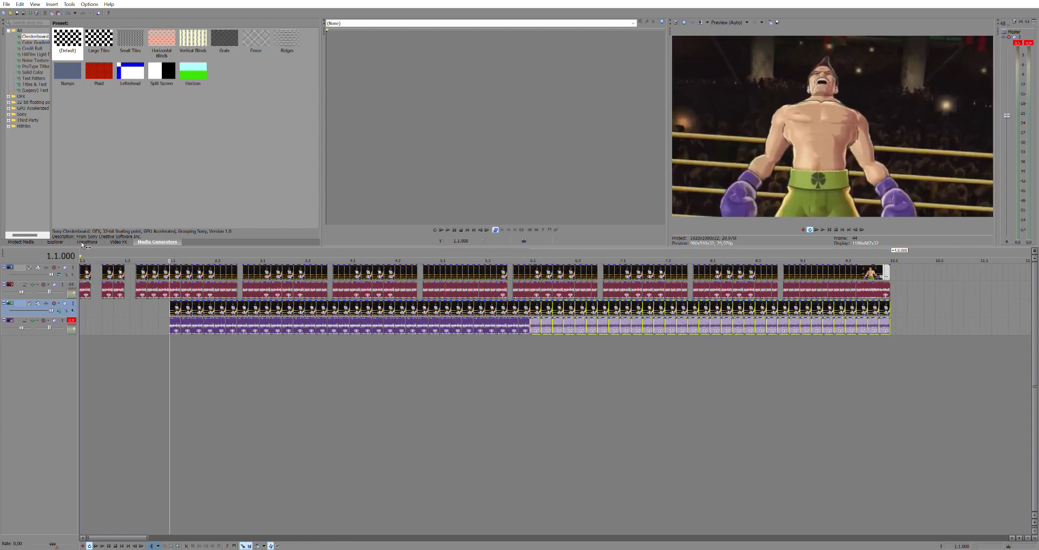
click(81, 260)
key(space)
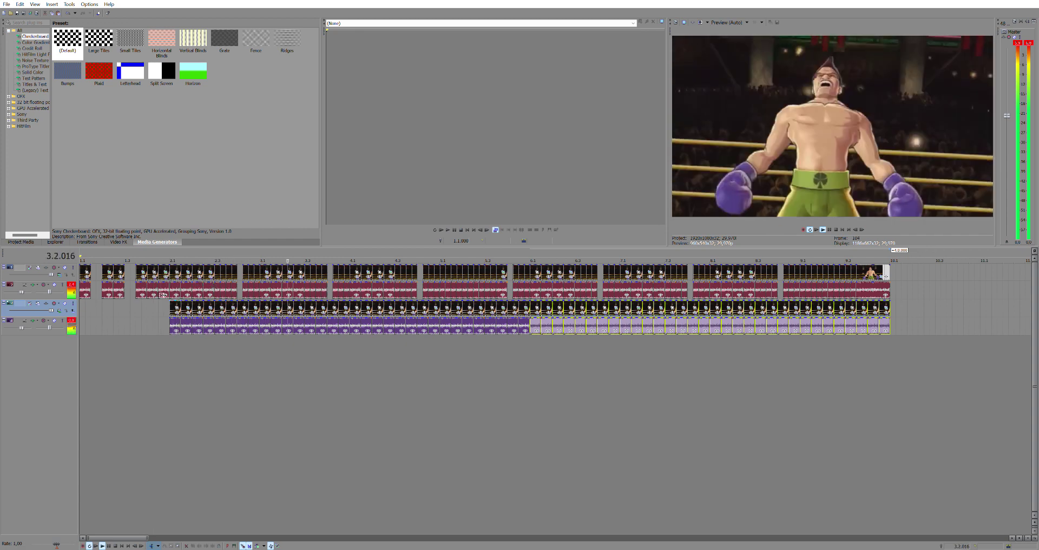
key(space)
Select the entire lower row of clips and play both layers together from 2.1.000
click(171, 307)
click(883, 319)
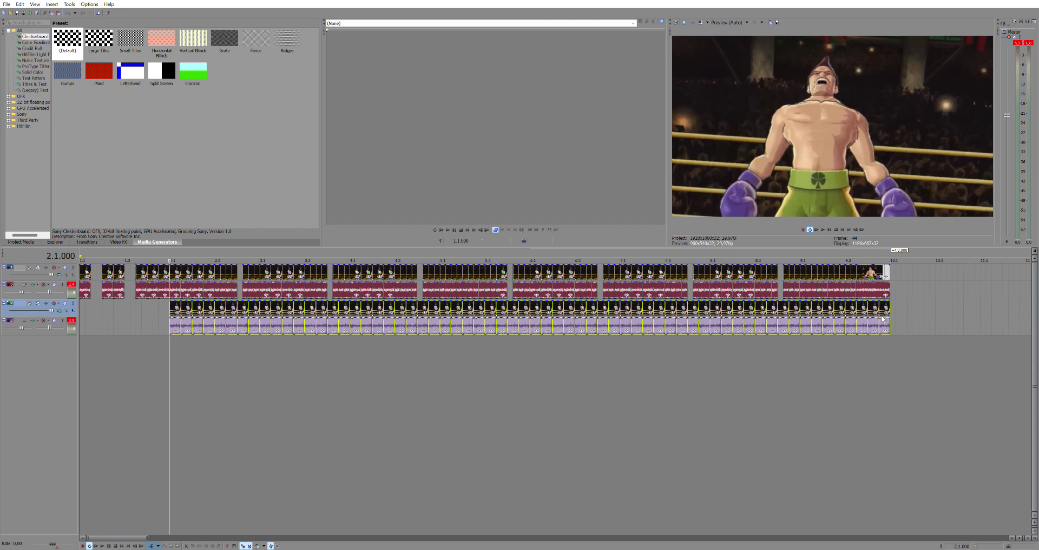
key(space)
key(space)
key(space)
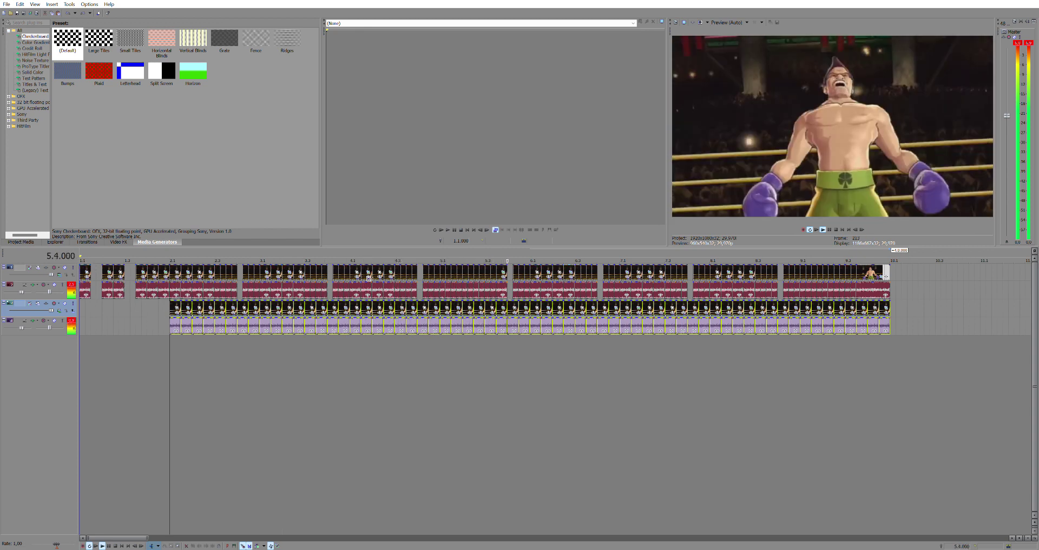
key(space)
click(33, 283)
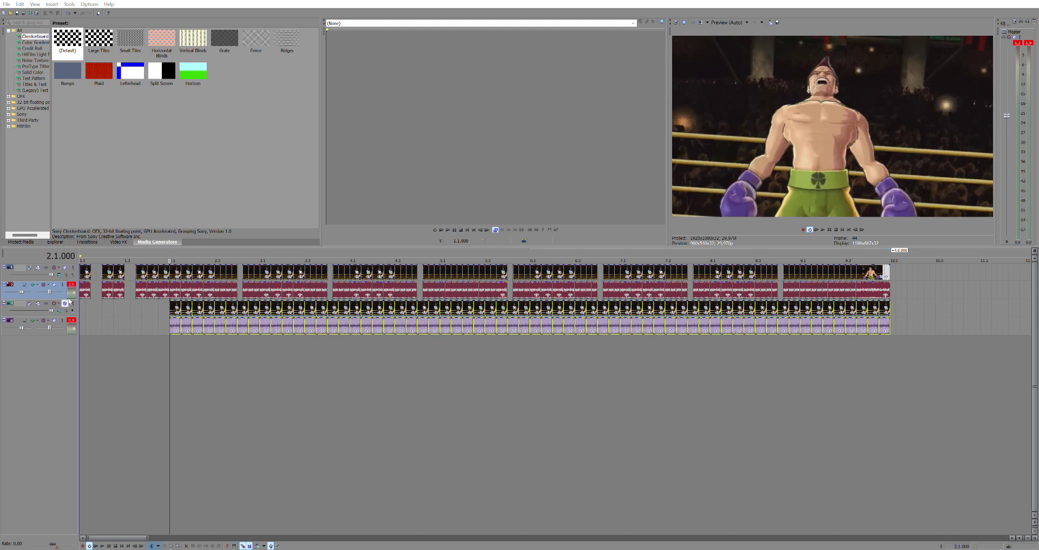
Play from 2.1.000 with only the upper audio row soloed, turn the solo off, and play both audio rows together
click(172, 303)
key(space)
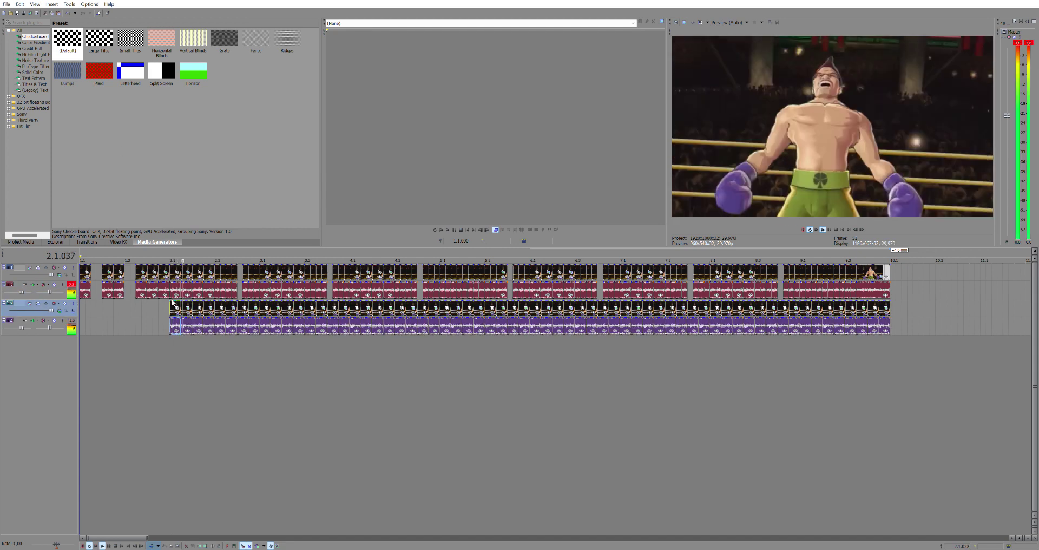
click(62, 283)
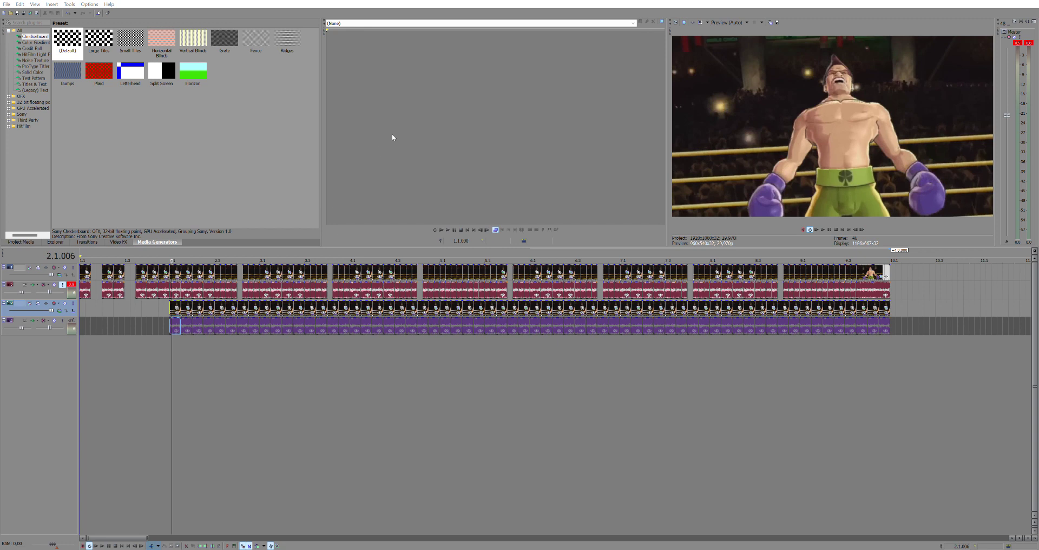
click(178, 267)
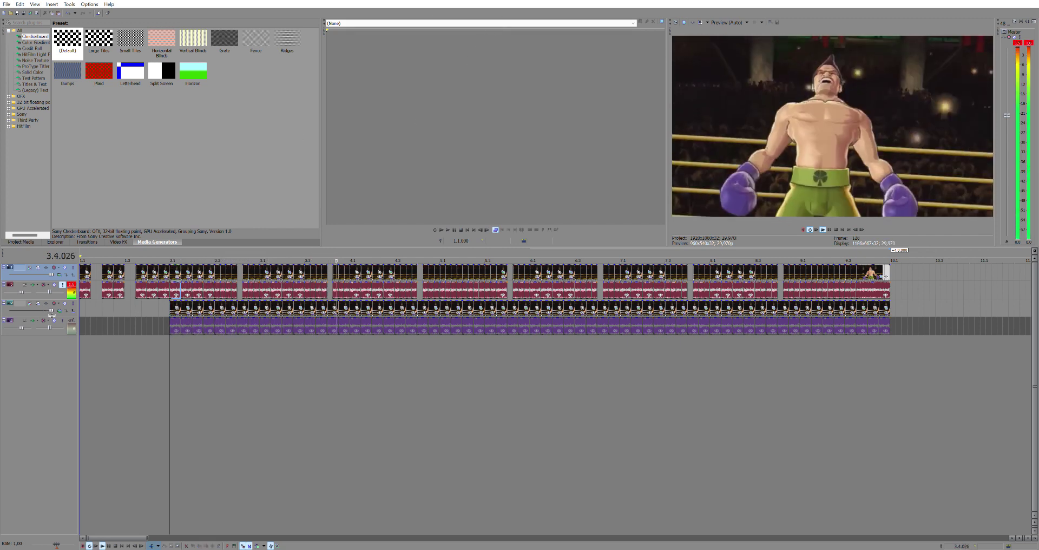
click(34, 323)
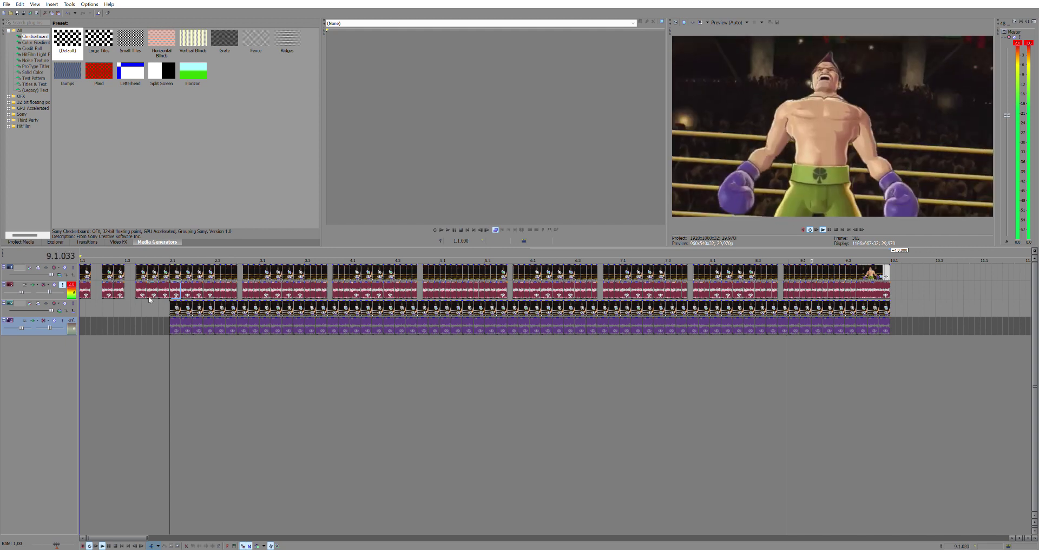
key(space)
key(space)
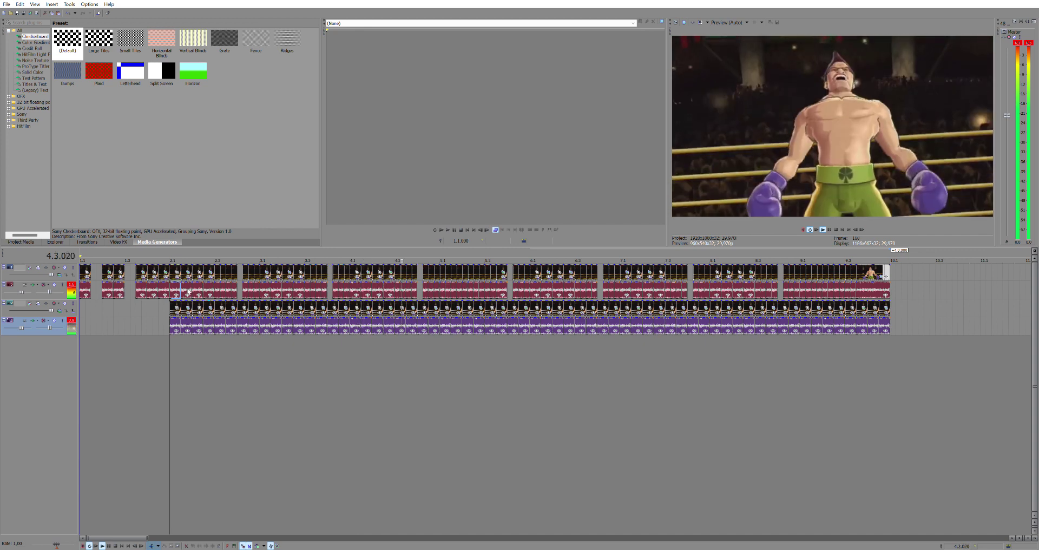
Select every clip of the upper audio row and add a long fade-out to all of them
click(165, 287)
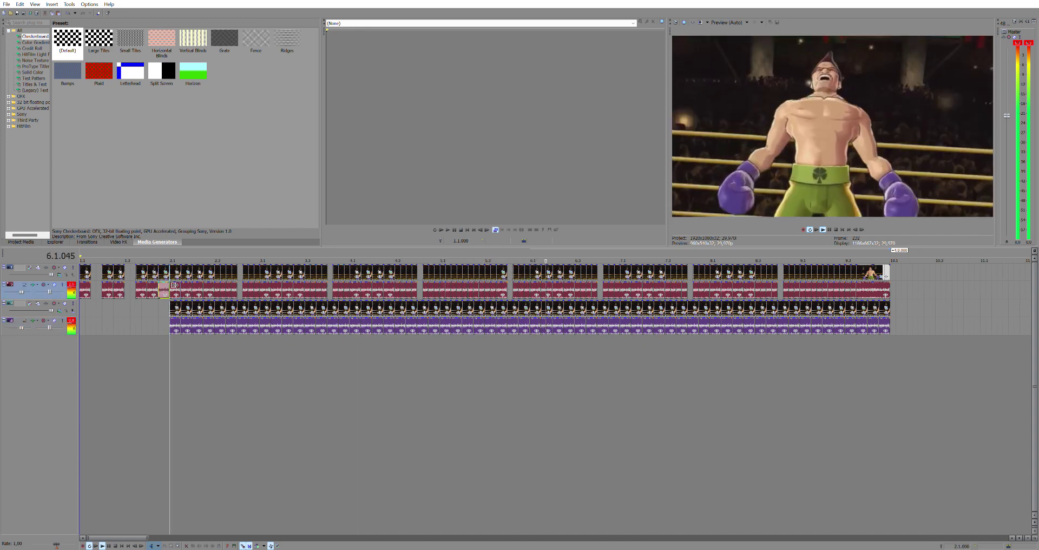
click(82, 289)
shift+click(878, 288)
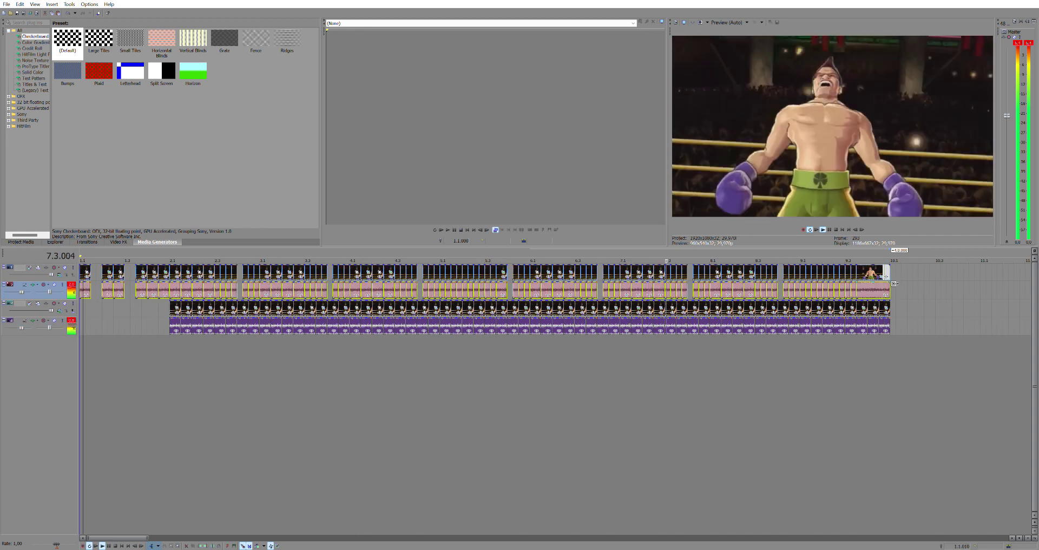
drag(889, 283, 217, 297)
Select every clip of the lower audio row, add a long fade-out to all of them and play the sequence
click(173, 319)
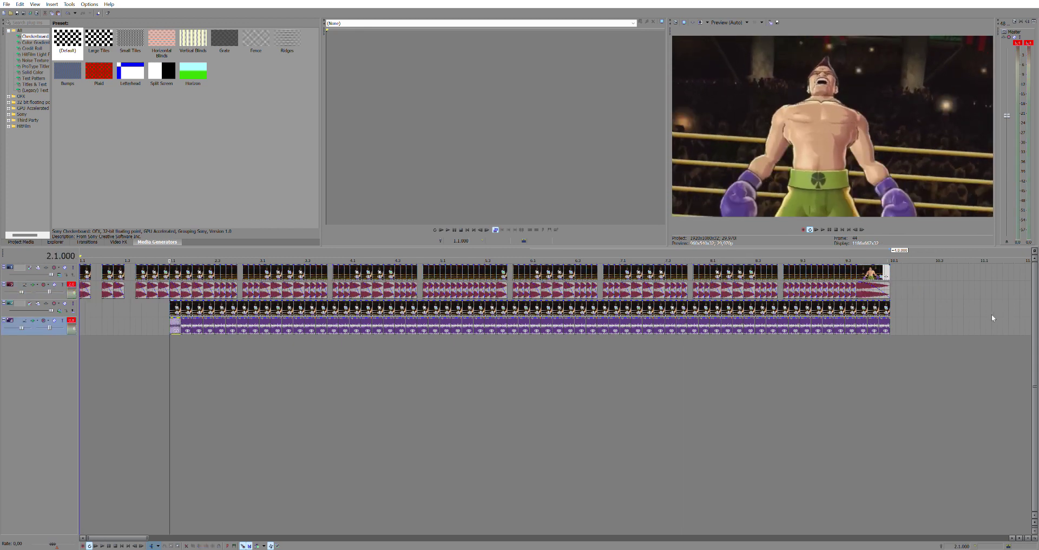
shift+click(886, 320)
drag(889, 318, 600, 319)
key(space)
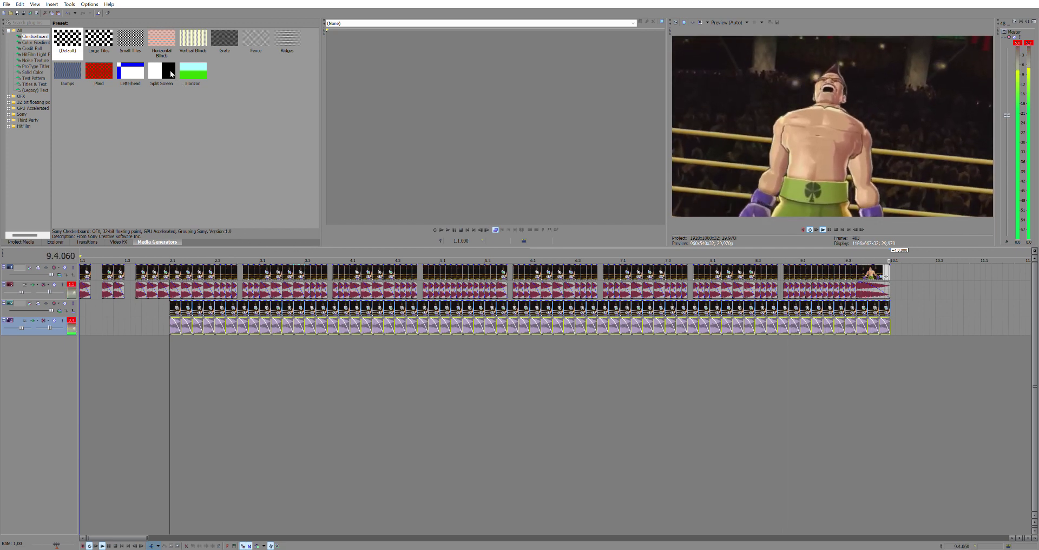
key(space)
Squeeze the upper video track into the left half of the frame and the lower video track into the right half, and play the result
click(38, 266)
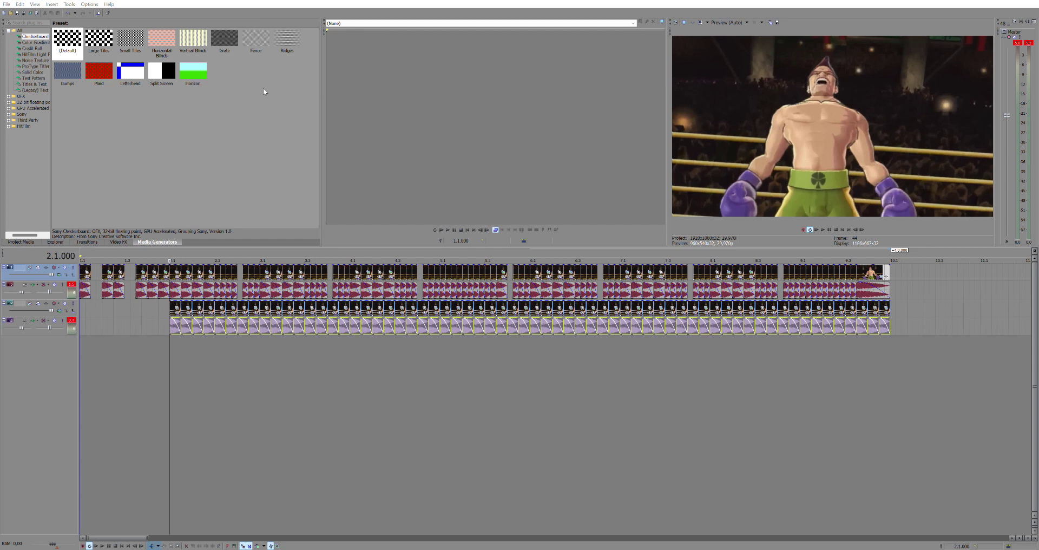
drag(680, 168, 549, 168)
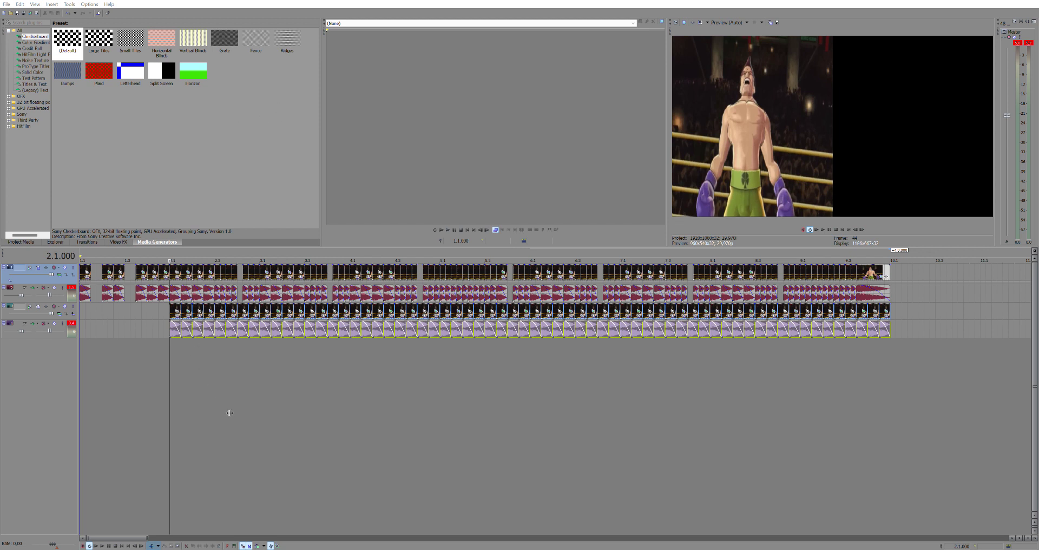
click(38, 306)
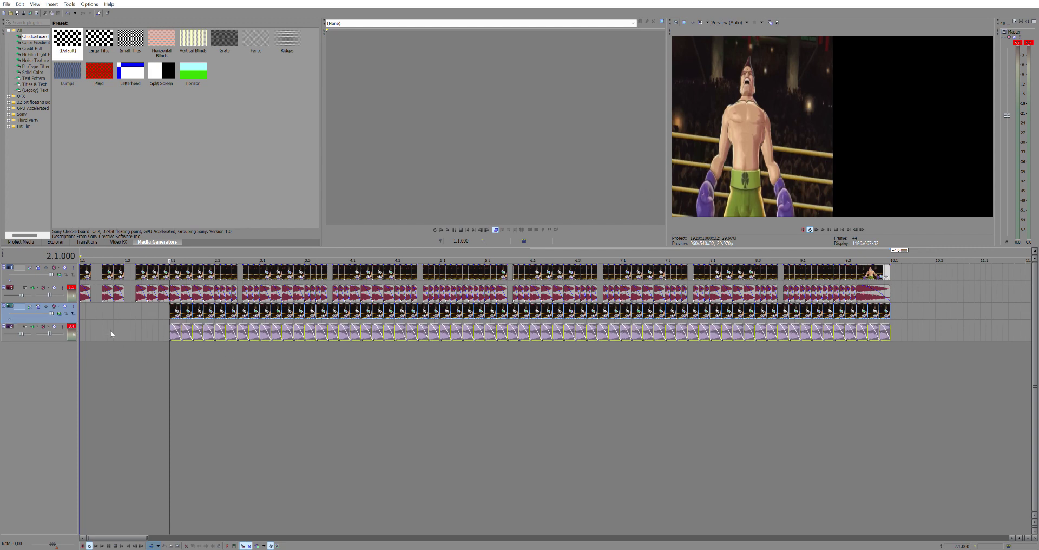
click(110, 327)
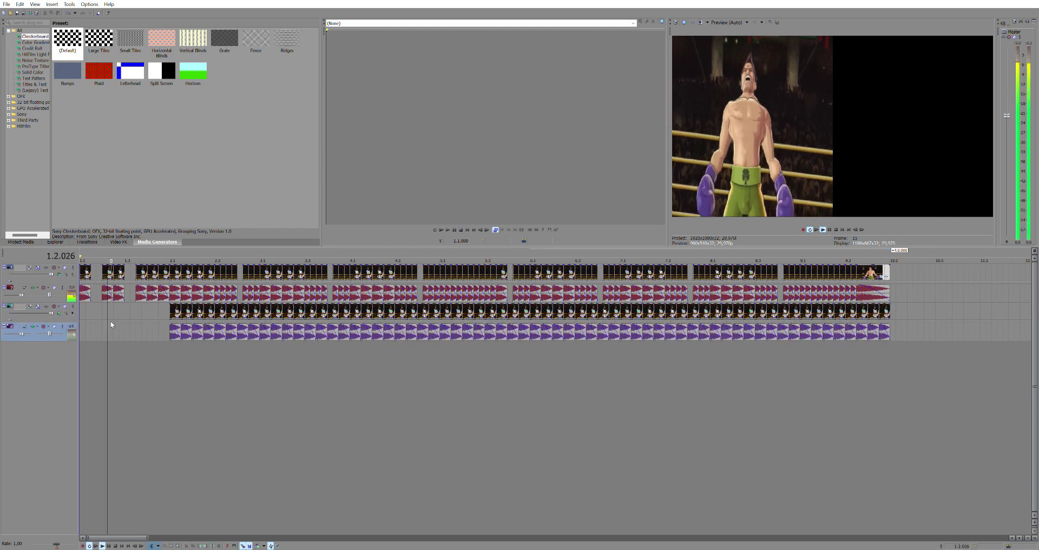
key(space)
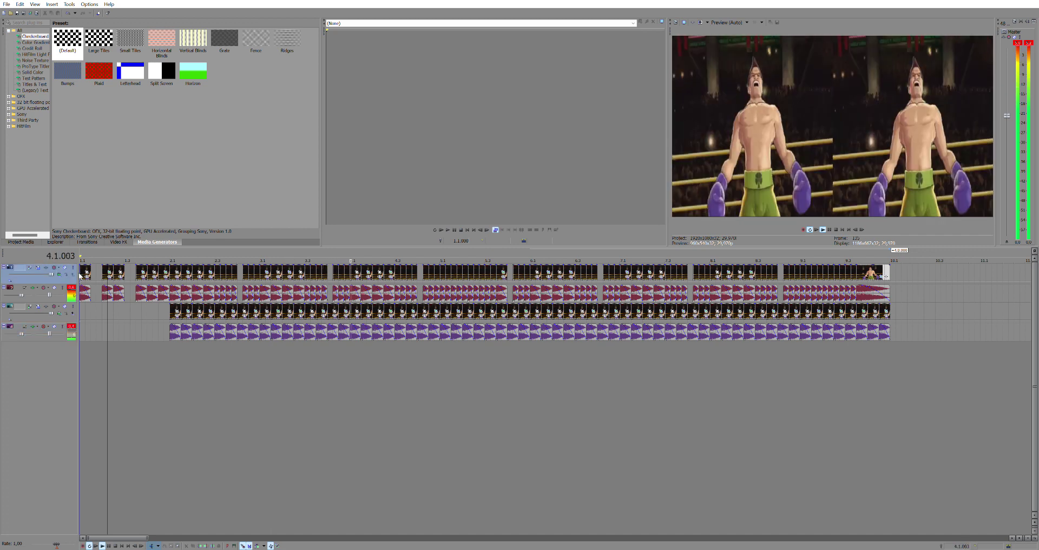
Insert a new video track at the top and move the upper row's video clips before 2.1.000 onto it
key(ctrl+shift+q)
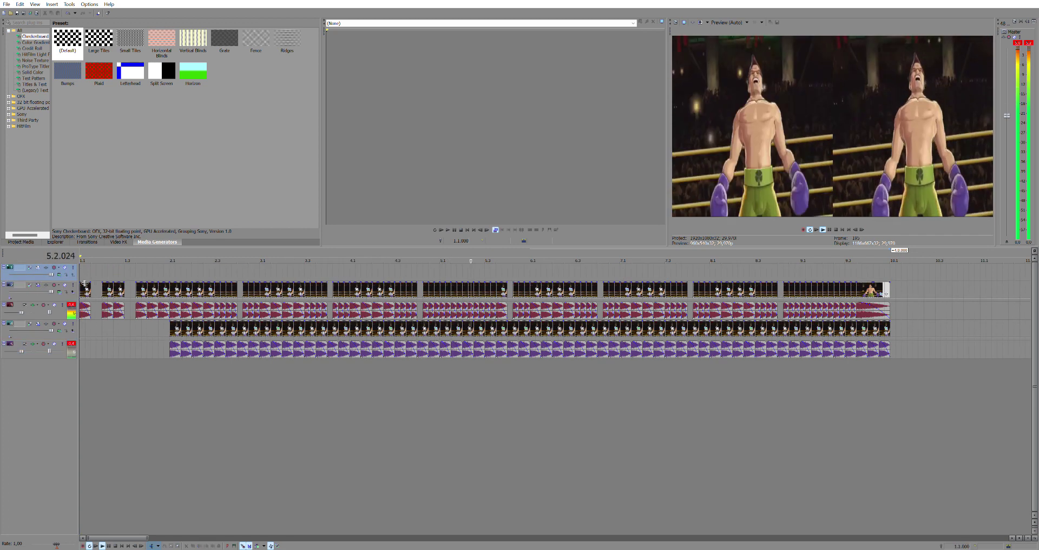
click(85, 288)
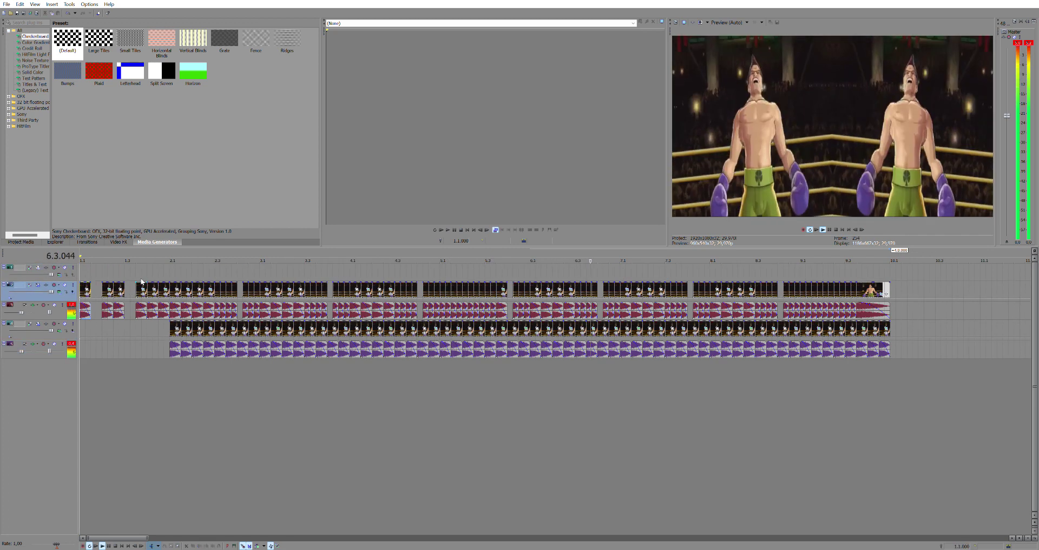
key(space)
key(space)
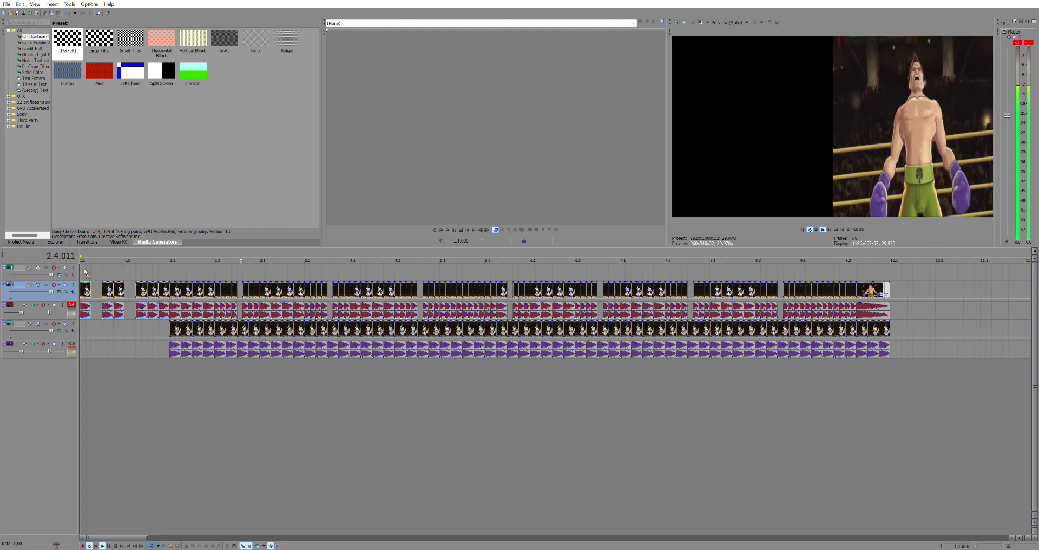
drag(85, 289, 85, 271)
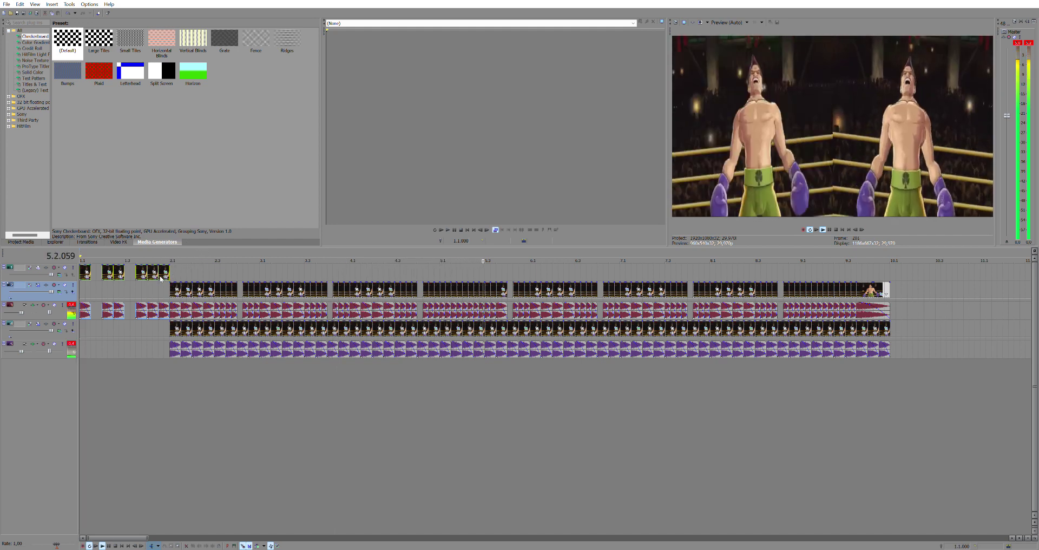
Check the preview before and after 2.1.000, comparing the full-frame opening clips with the split-screen section
click(144, 281)
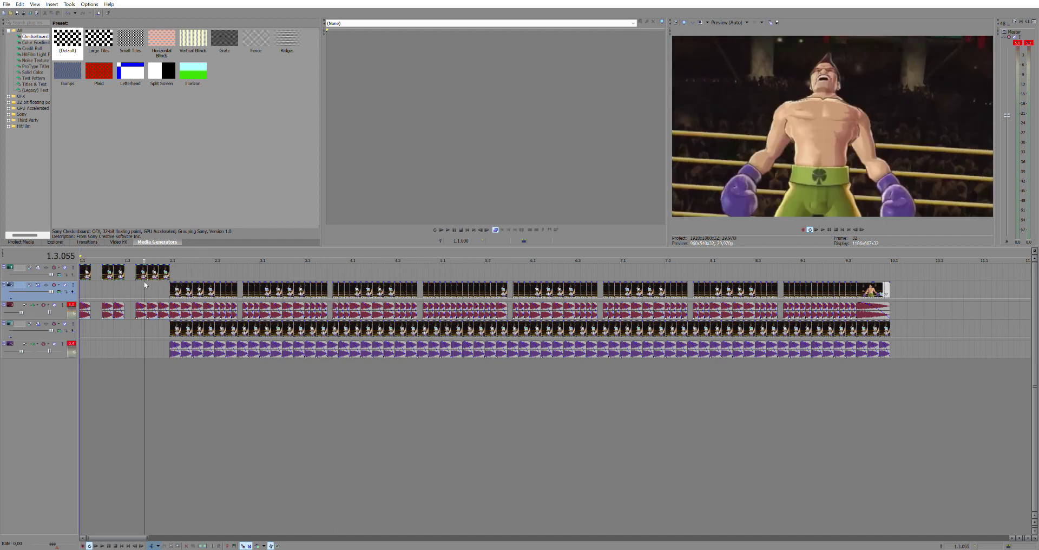
click(777, 22)
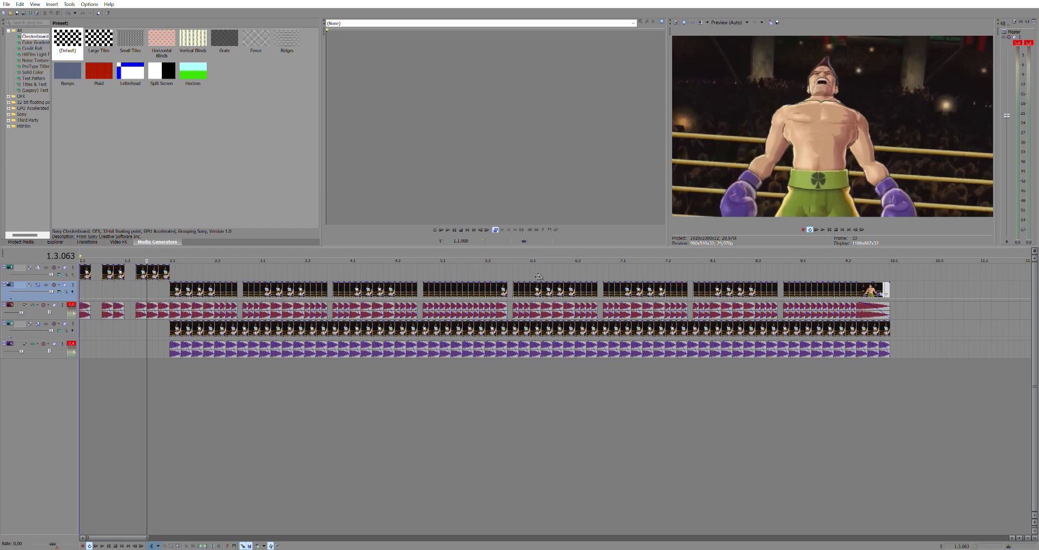
click(174, 267)
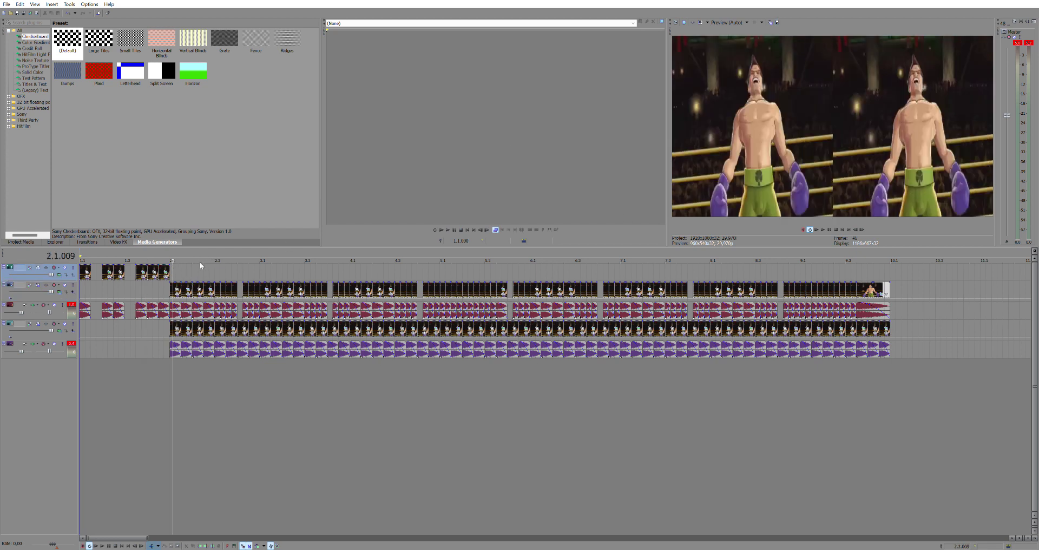
key(space)
drag(231, 264, 236, 263)
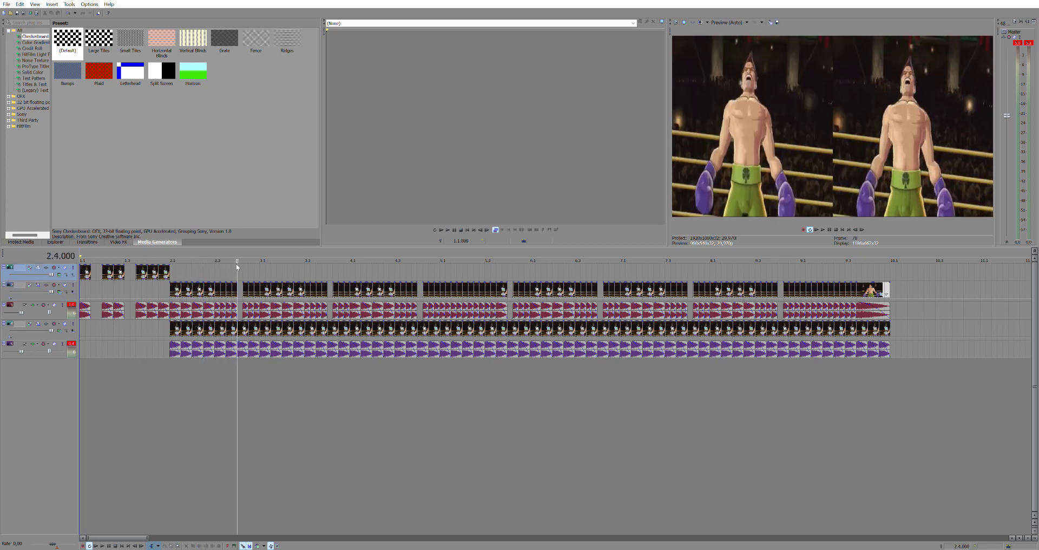
click(173, 269)
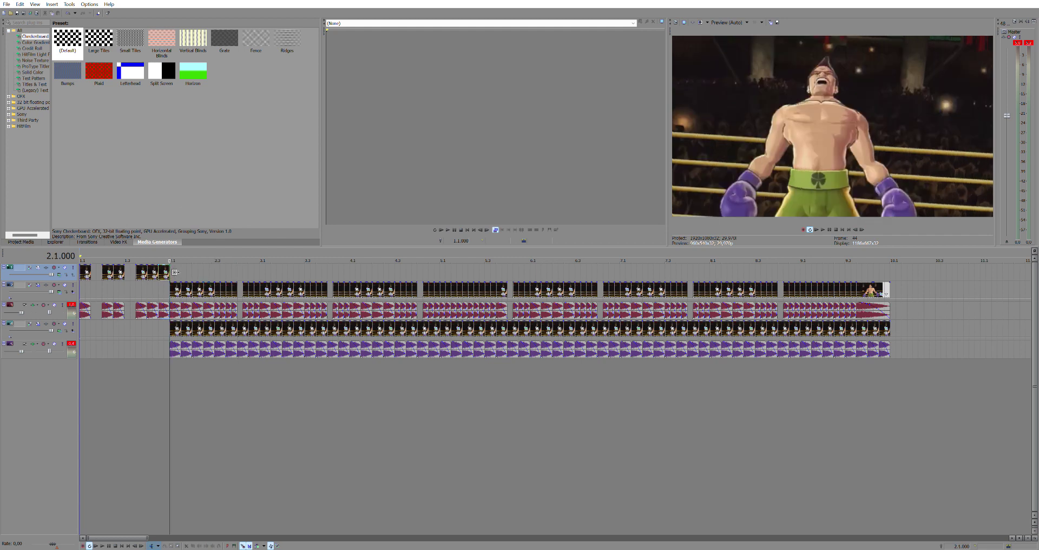
Insert a video track below the upper boxer clips and add the Split Screen checkerboard preset to it from 2.1.000
click(172, 285)
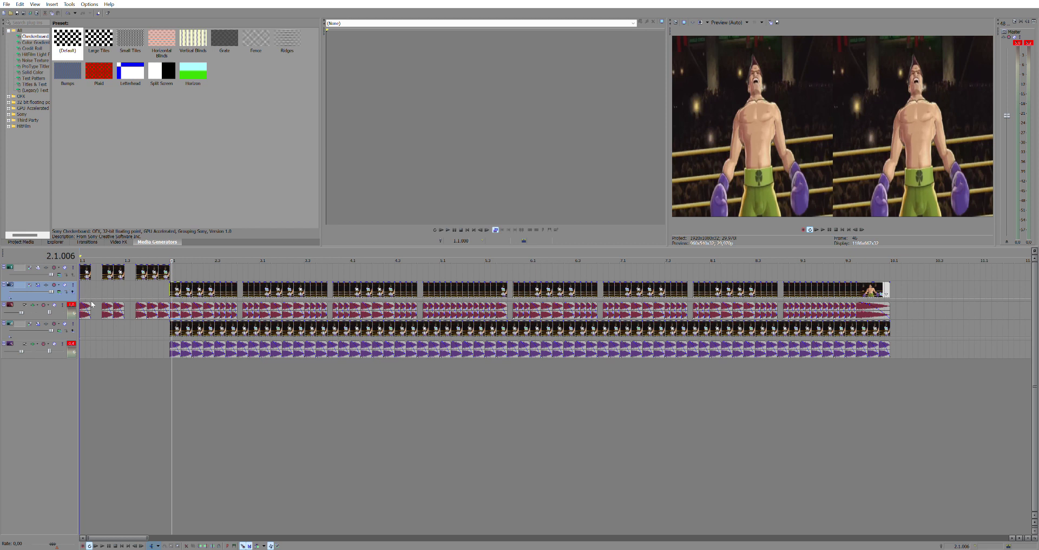
key(ctrl+shift+q)
drag(52, 291, 51, 309)
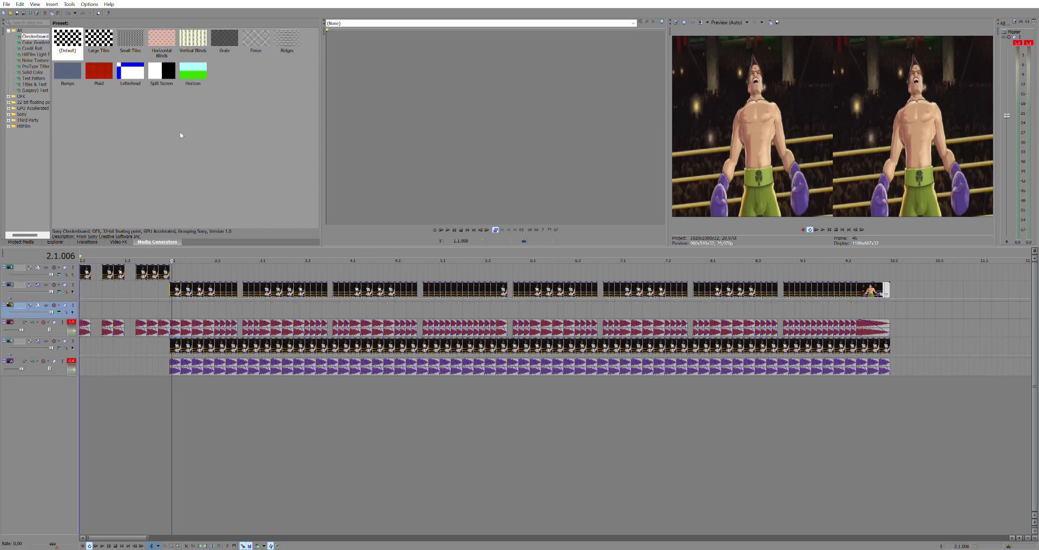
click(165, 76)
drag(168, 312, 175, 306)
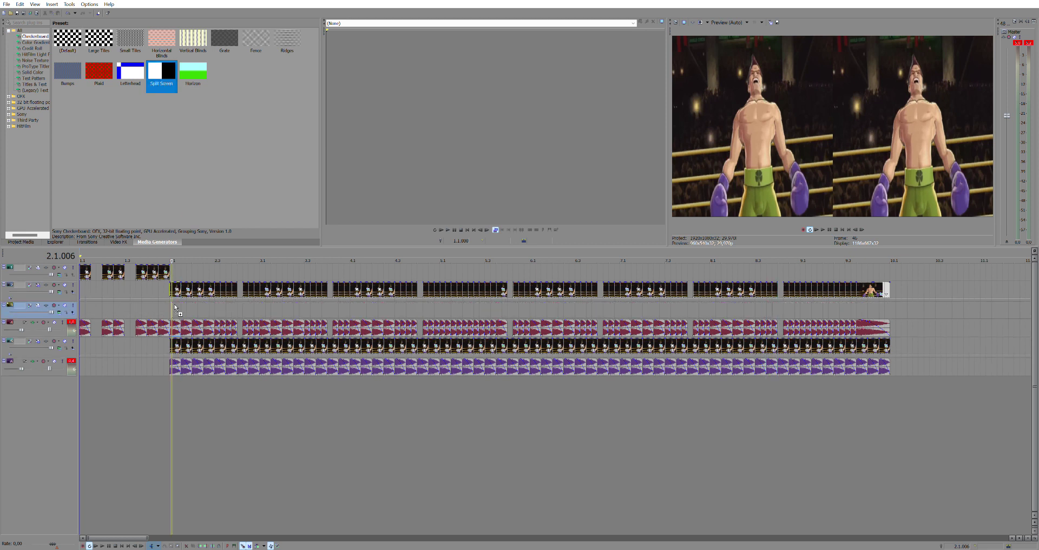
drag(115, 319, 192, 301)
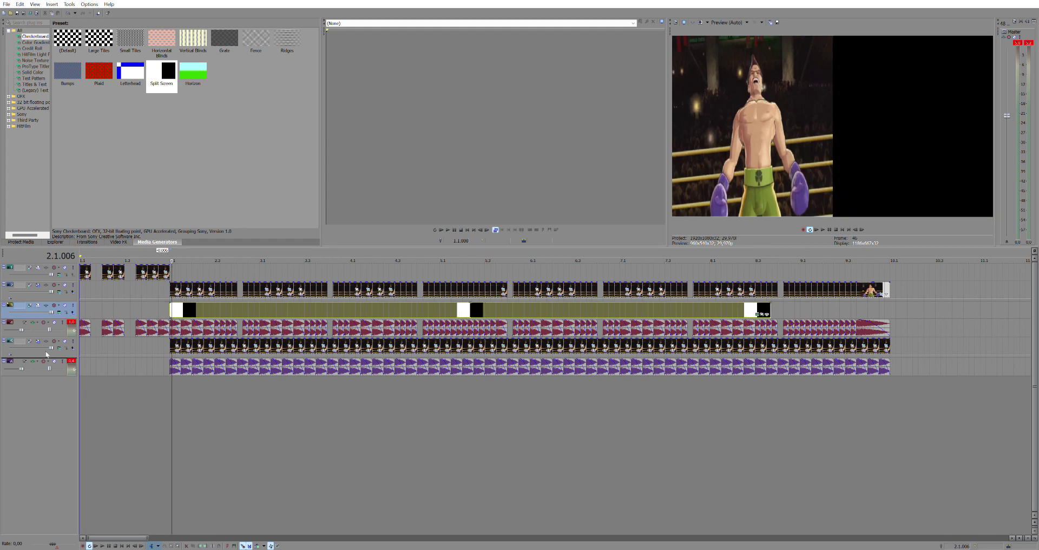
Move the Split Screen track directly above the upper boxer clips, composite it to invert the colours beneath, and extend it to the clips' end
drag(46, 355, 46, 377)
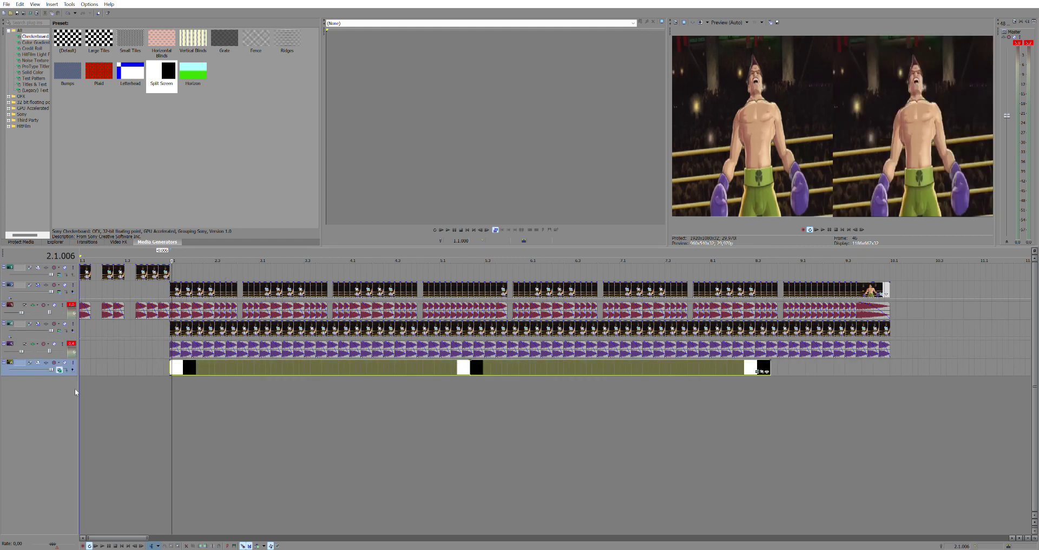
drag(92, 286, 98, 276)
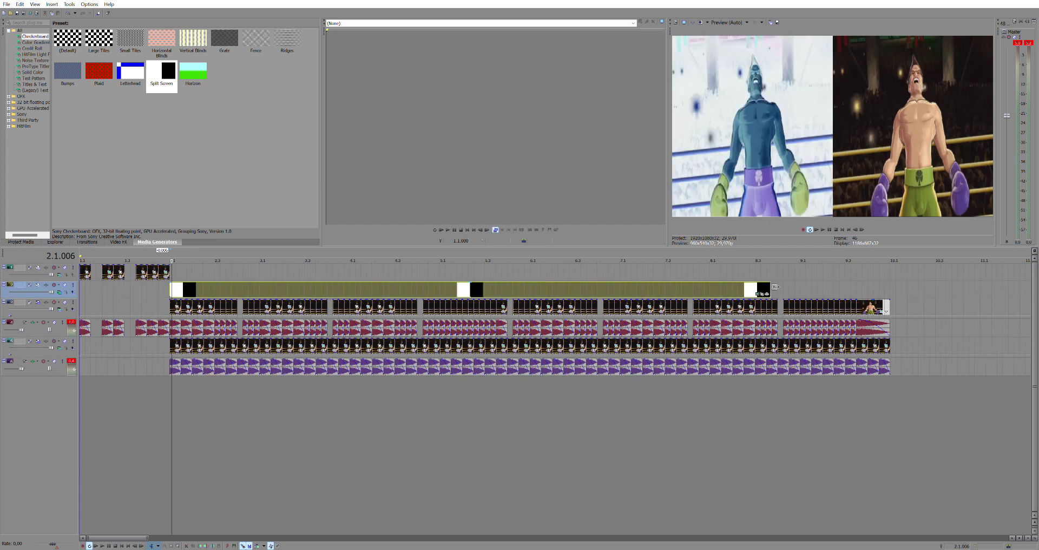
drag(775, 287, 888, 291)
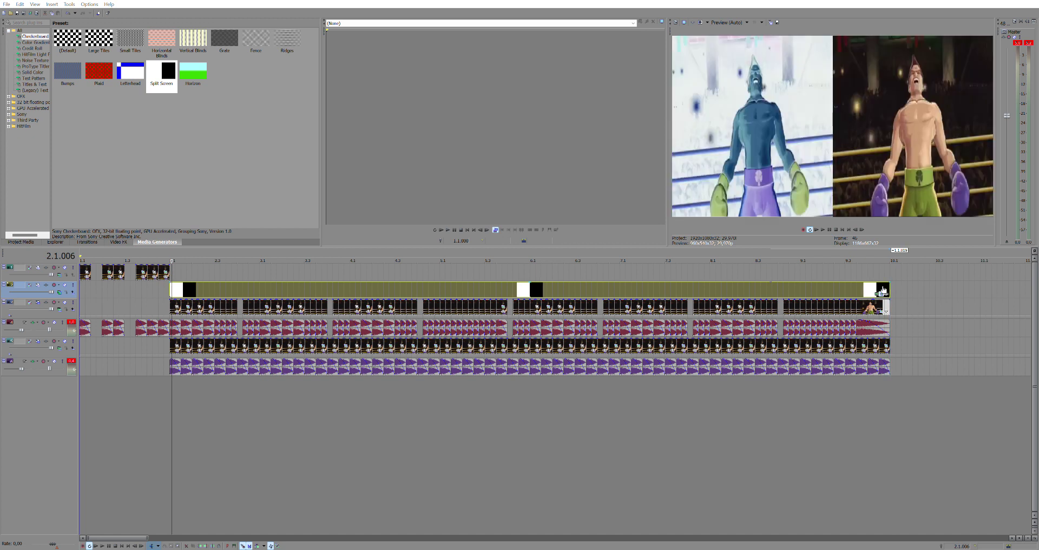
Switch the colour inversion to the right half of the frame and play the sequence
click(503, 169)
key(space)
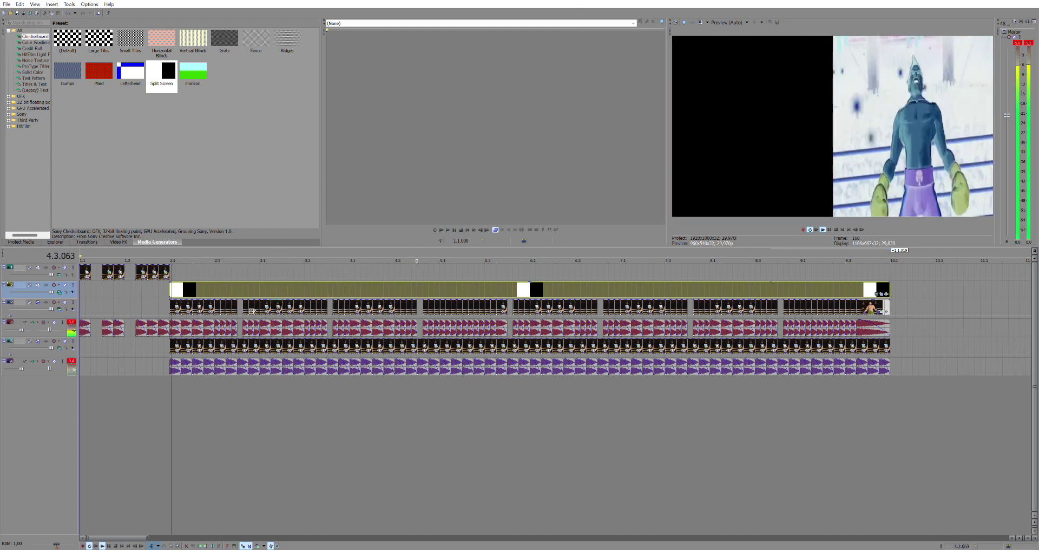
key(space)
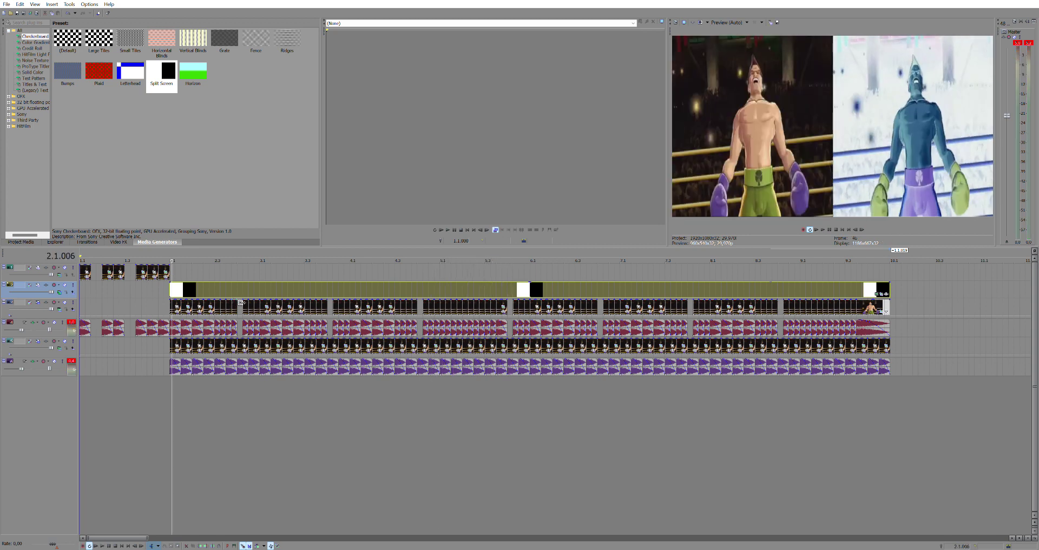
Extend the upper boxer clips and their matching audio across each gap from 2.1.000 onward, making both tracks continuous
drag(237, 302, 170, 316)
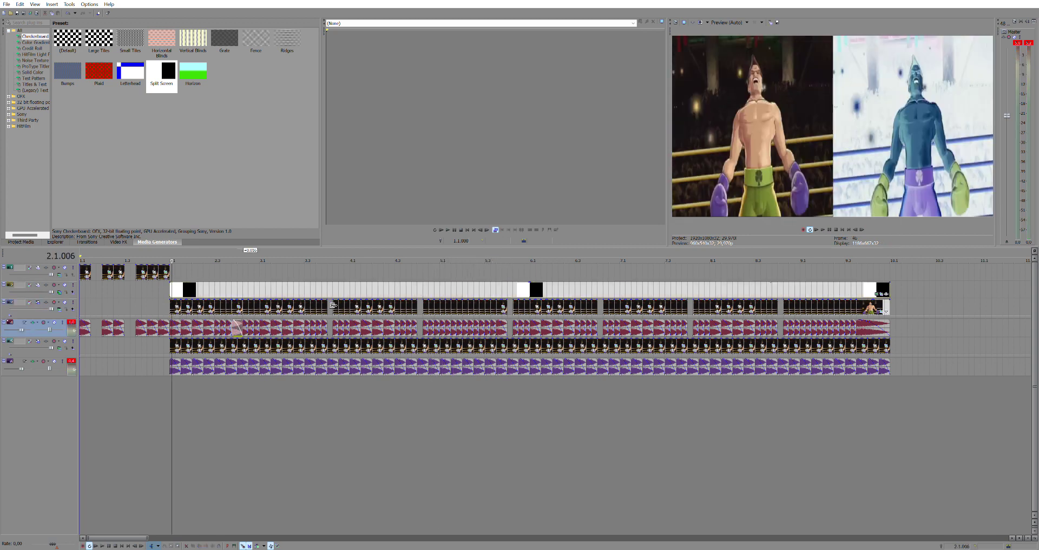
drag(333, 305, 270, 304)
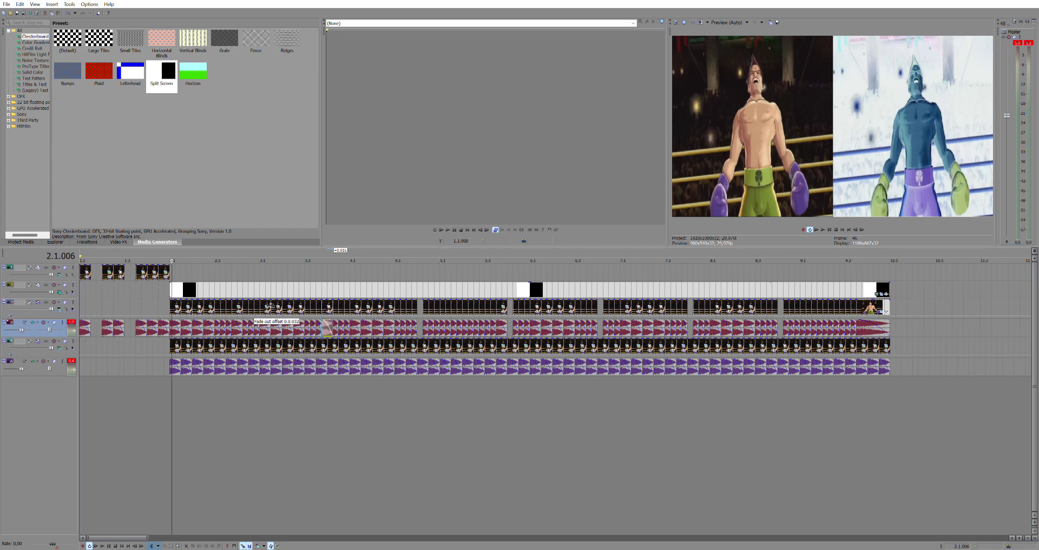
drag(423, 302, 417, 304)
click(425, 324)
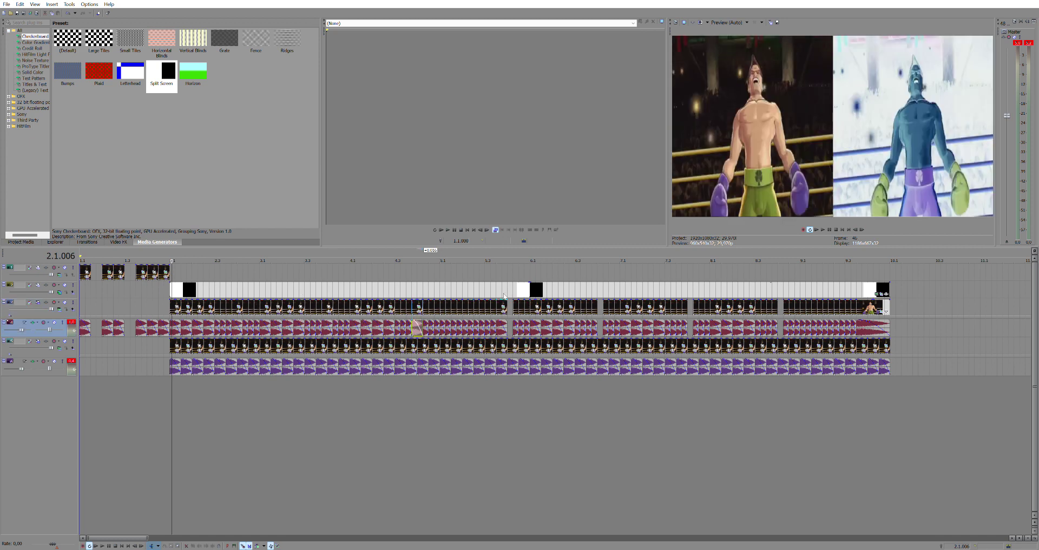
drag(506, 302, 343, 279)
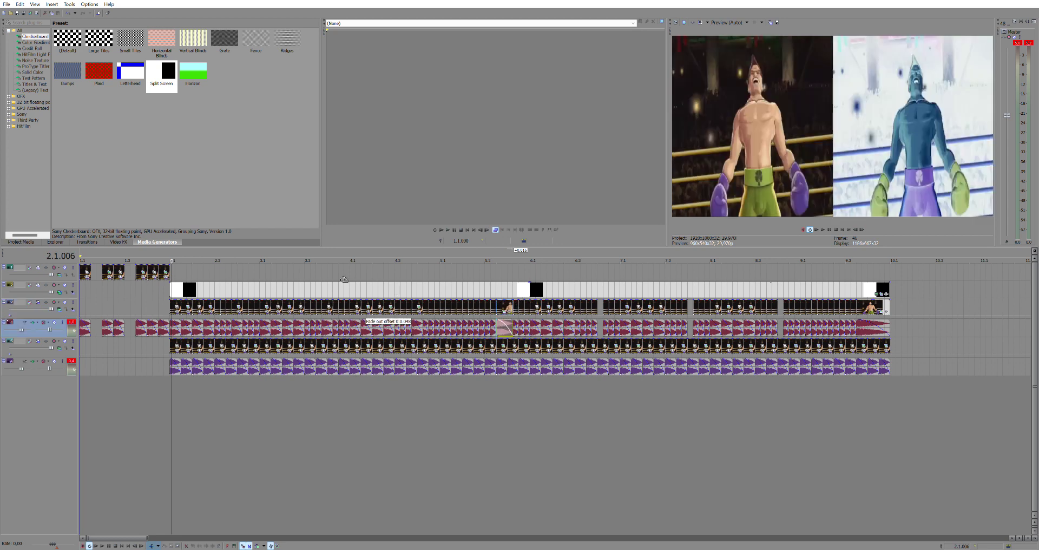
drag(604, 298, 596, 301)
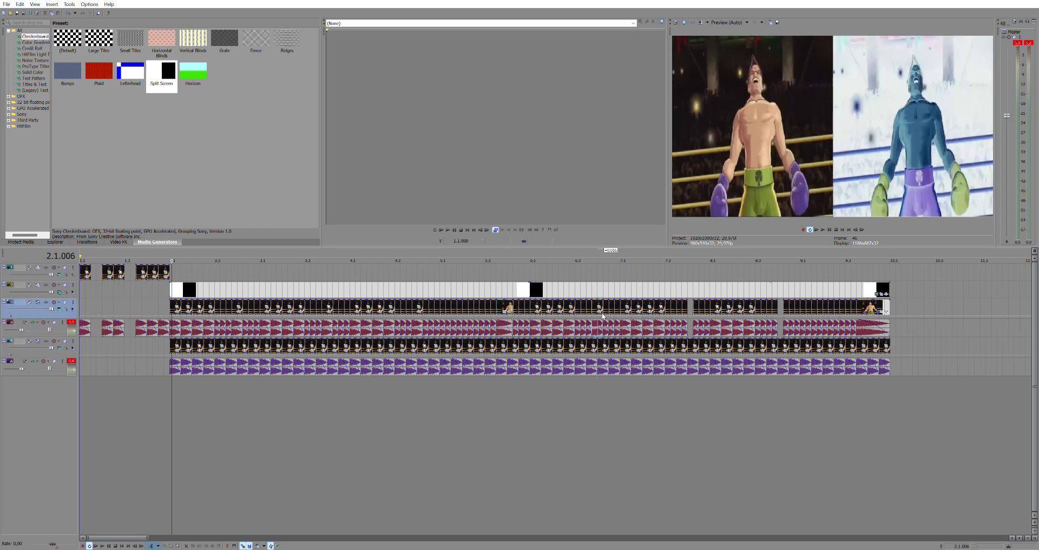
click(606, 320)
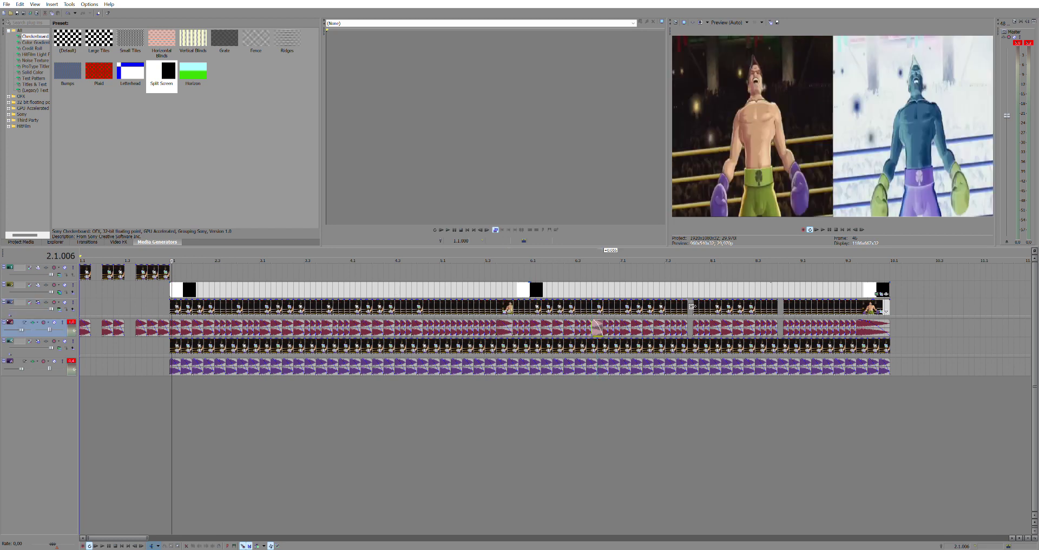
drag(691, 306, 687, 308)
click(694, 324)
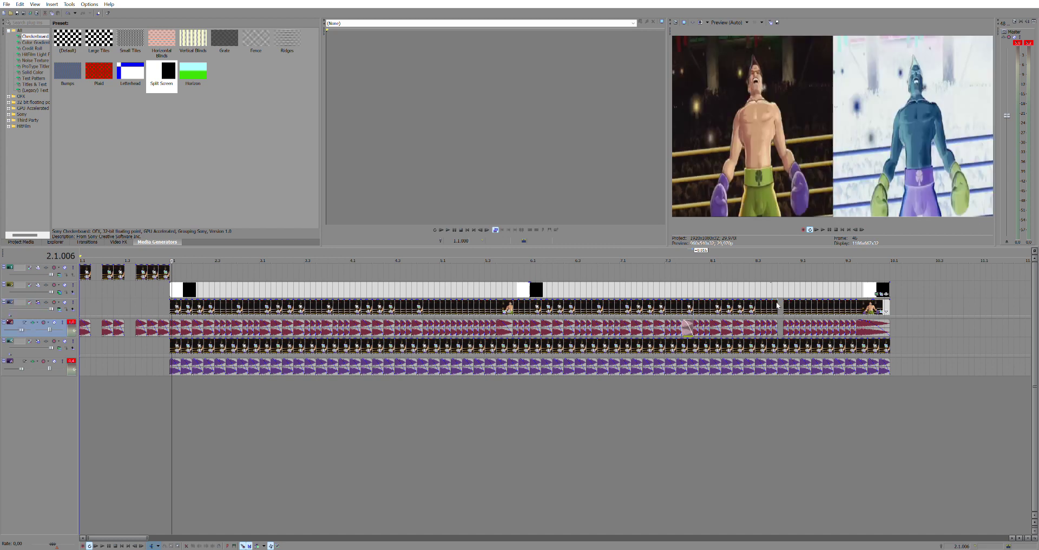
drag(782, 309, 787, 308)
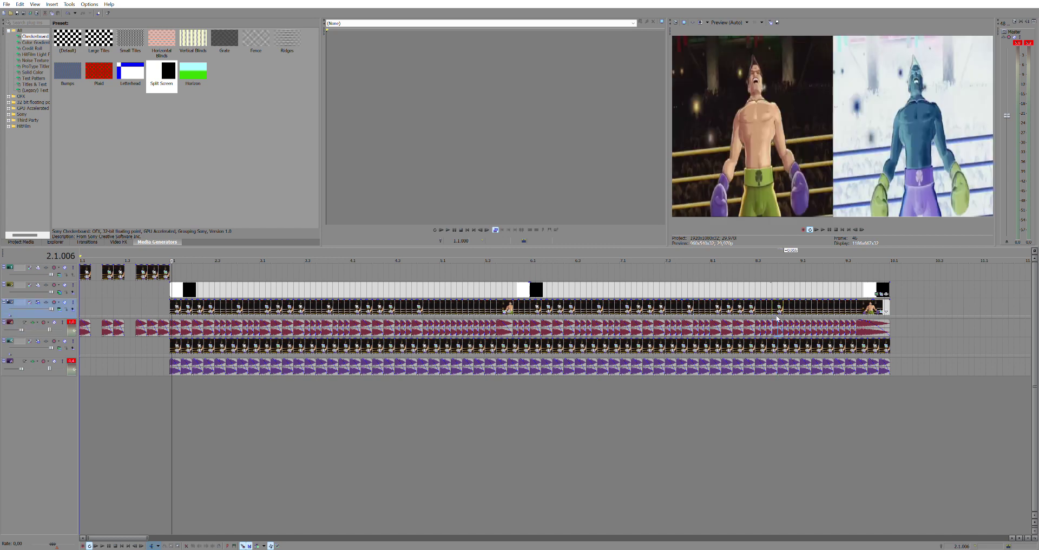
click(777, 322)
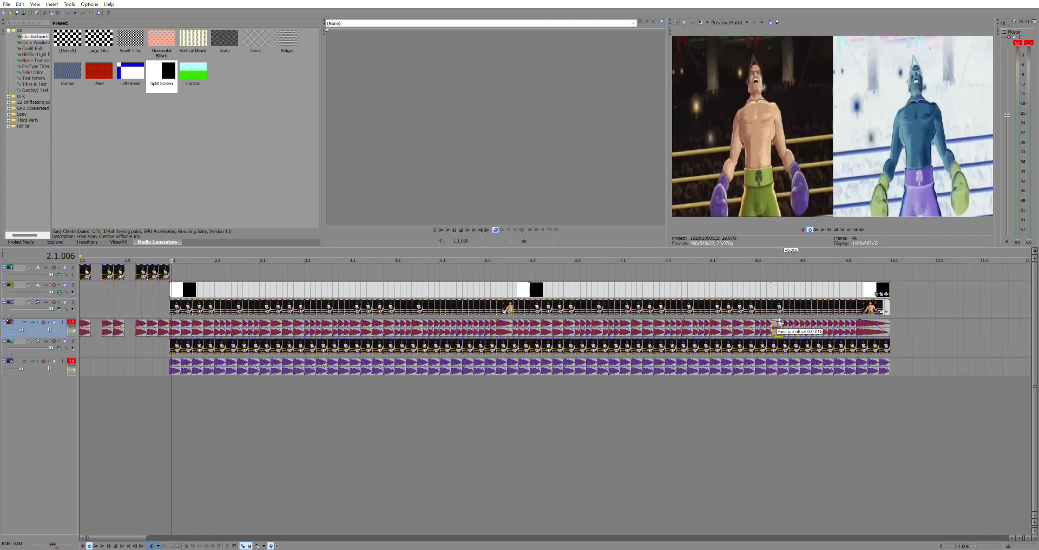
Extend the Split Screen overlay back to 1.1.000 with a fade-in offset of 1.0.000 and move its track above the opening clips
click(81, 283)
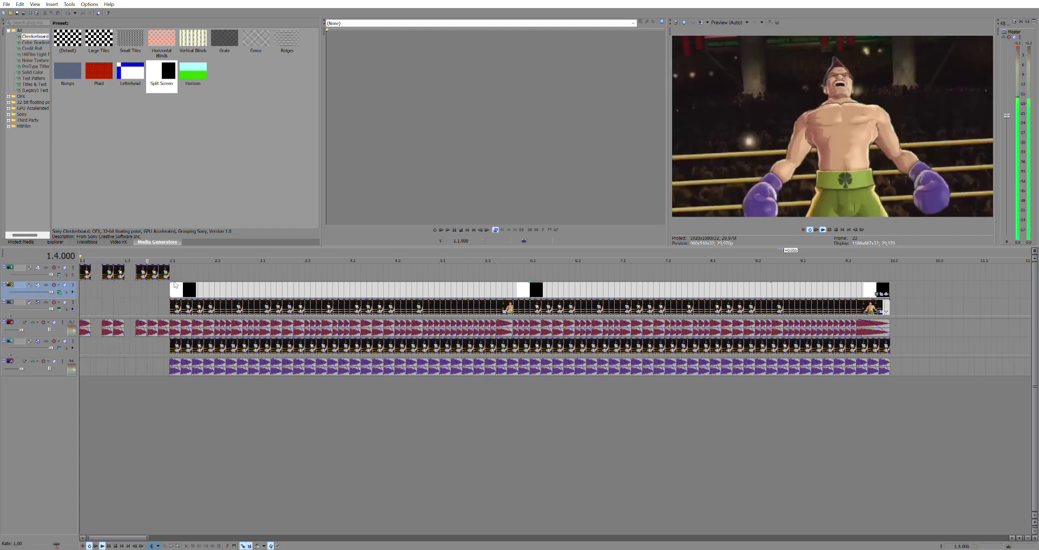
mouse_move(172, 287)
mouse_down()
mouse_move(81, 283)
mouse_move(189, 281)
mouse_move(174, 282)
mouse_up()
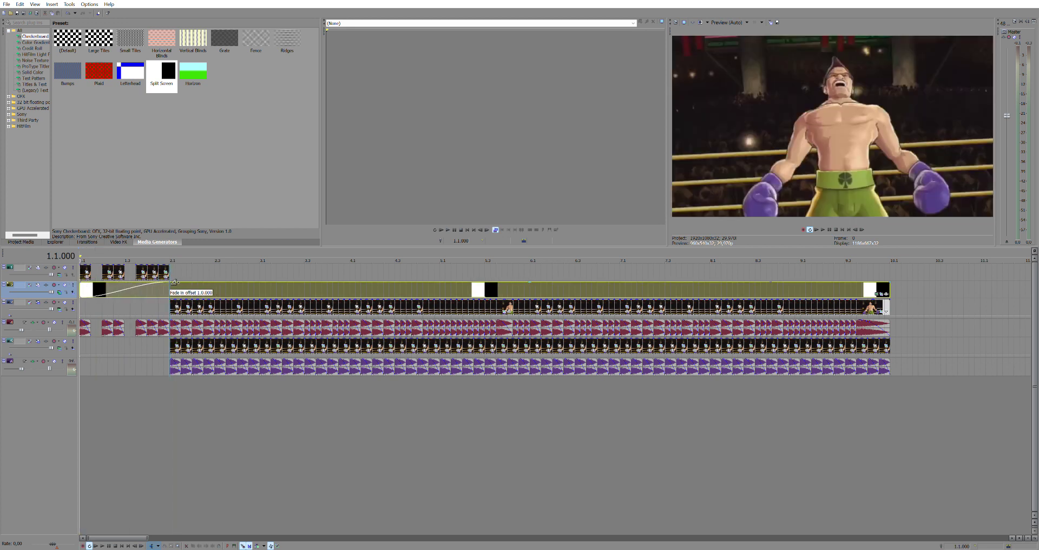
drag(61, 273, 60, 298)
Apply the default Barn Door transition to the Split Screen overlay's fade-in and play the sequence
click(116, 242)
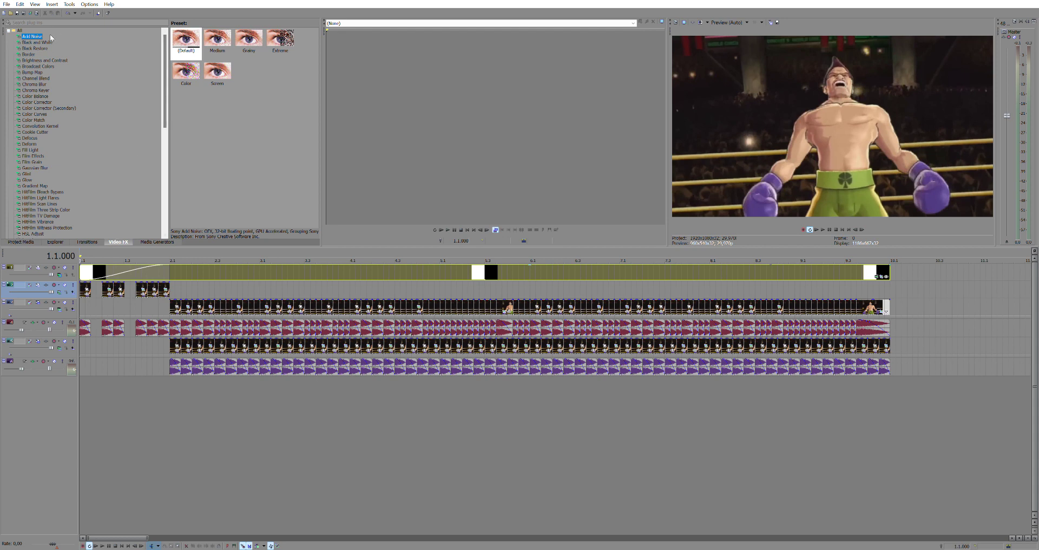
click(87, 241)
click(32, 60)
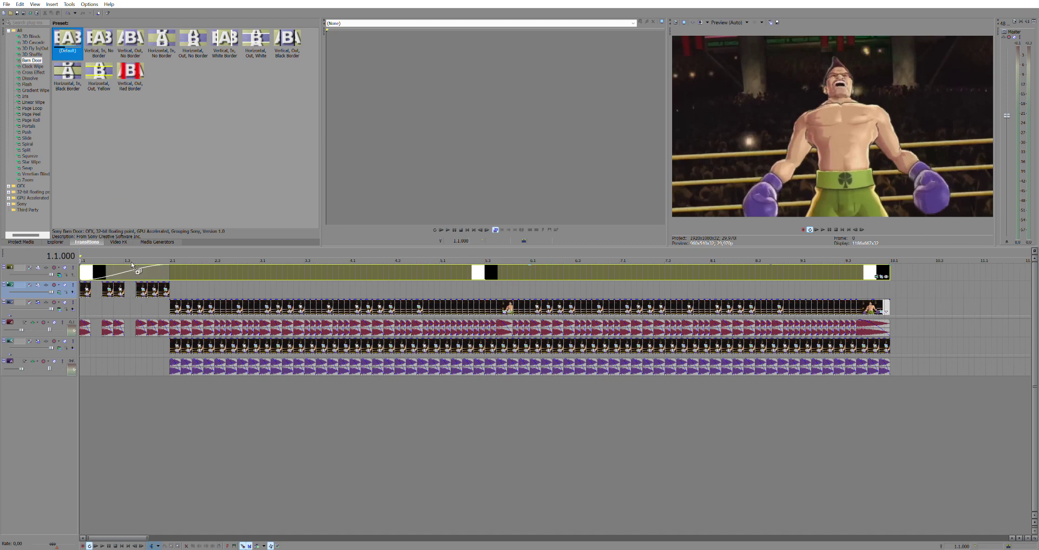
drag(132, 265, 133, 267)
key(space)
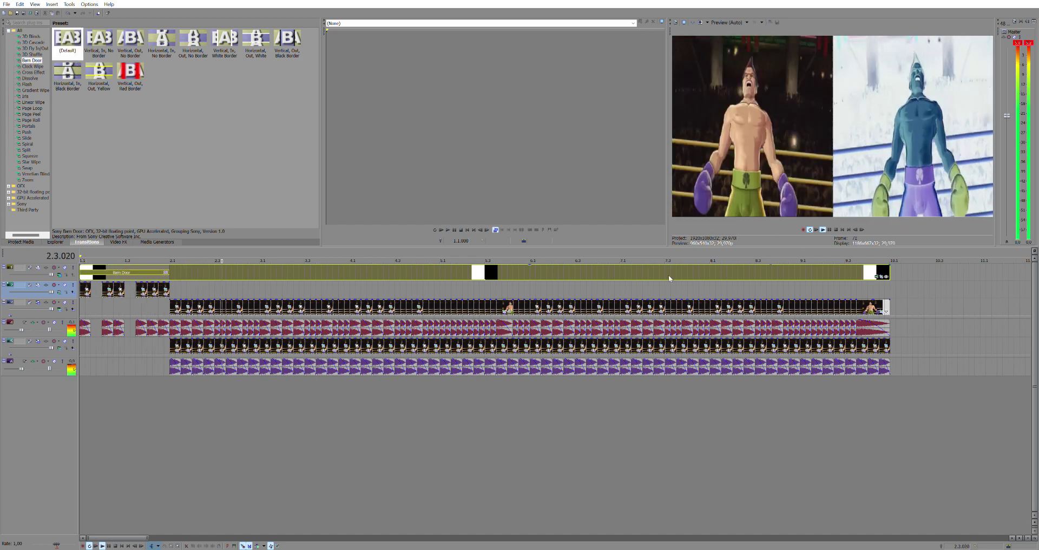
Split the Split Screen overlay at 2.1.000, where the Barn Door transition ends
click(171, 291)
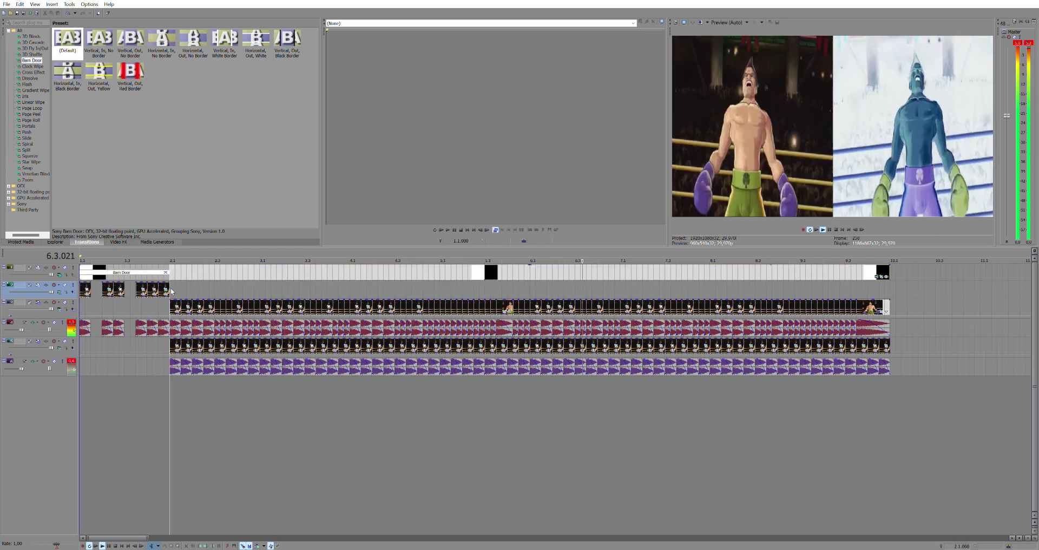
click(171, 273)
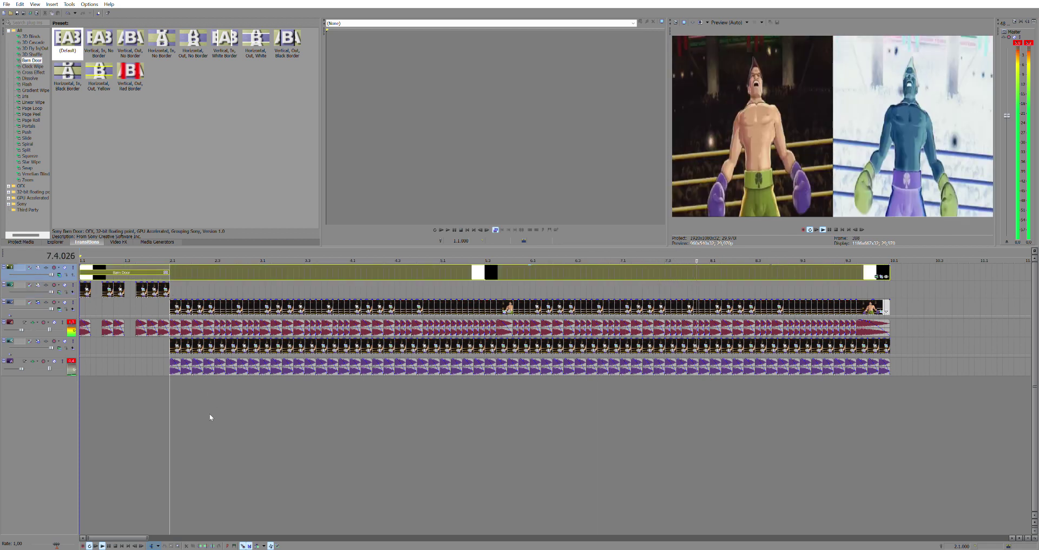
key(s)
Recolour both parts of the Split Screen overlay to red and blue halves, checking at 1.3.021 and playing the sequence
click(132, 268)
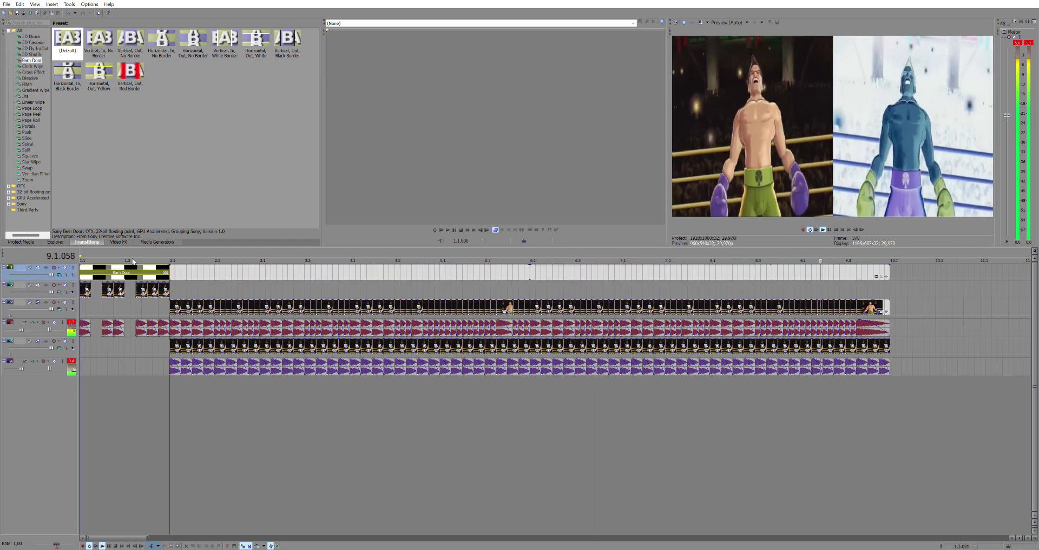
key(space)
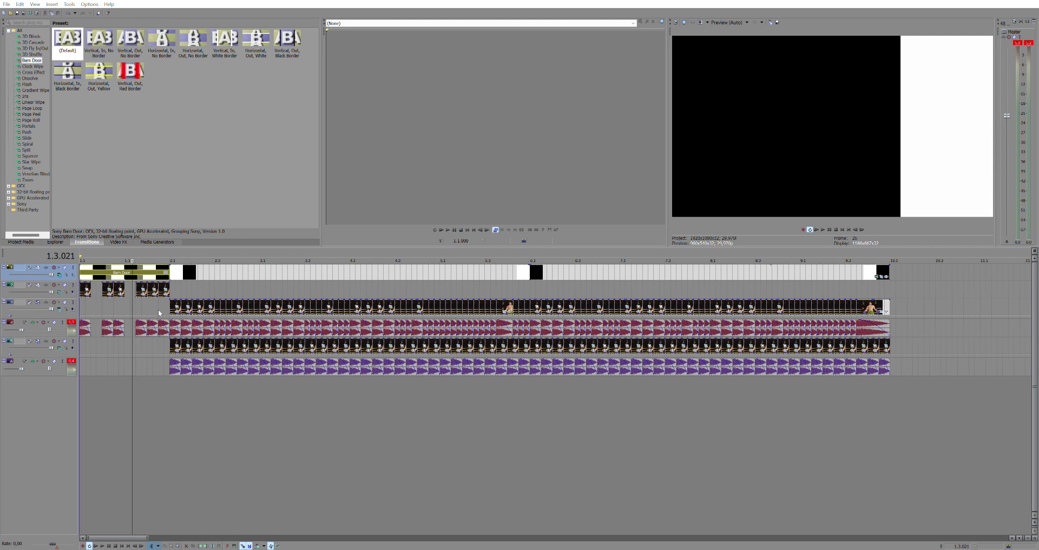
click(43, 181)
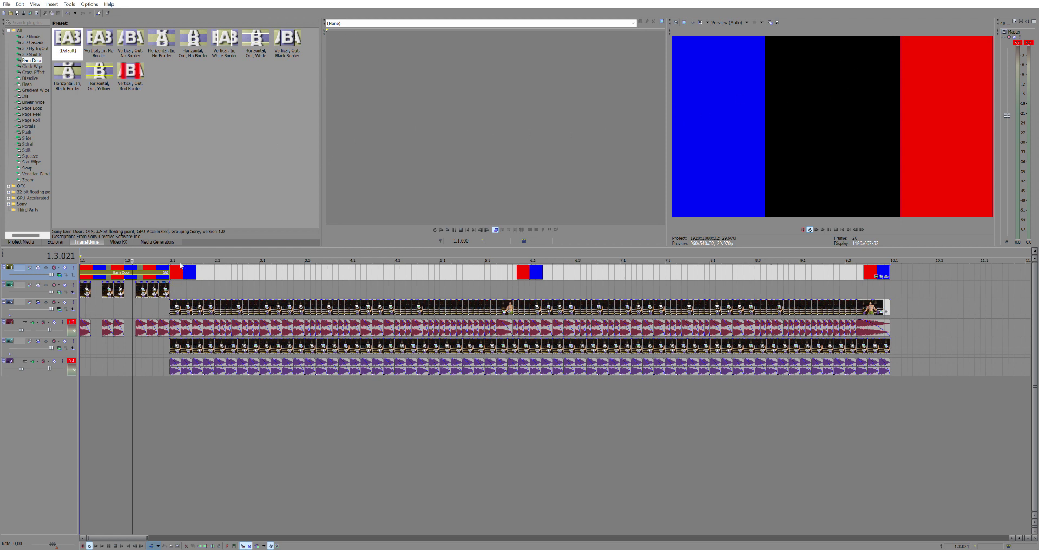
key(space)
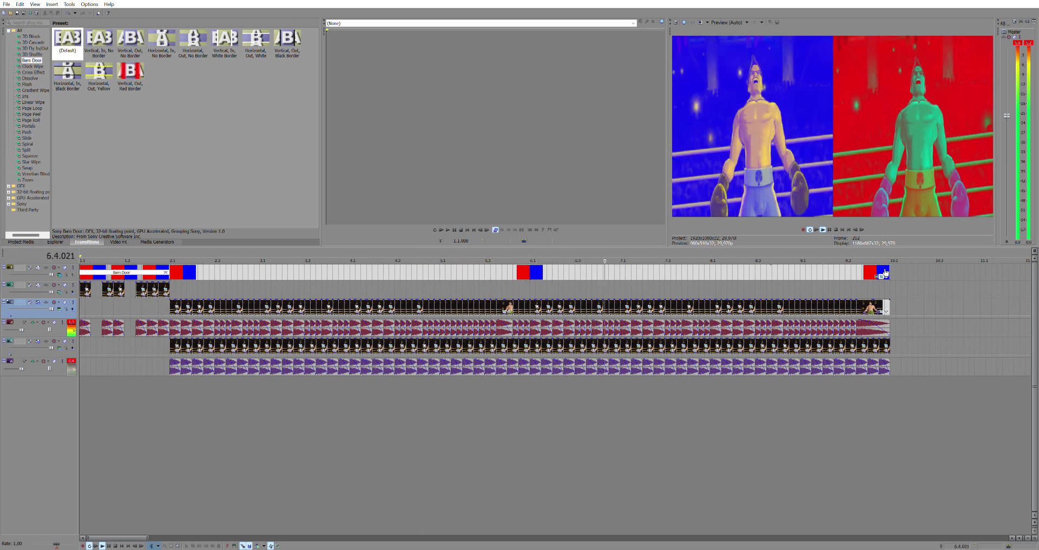
key(space)
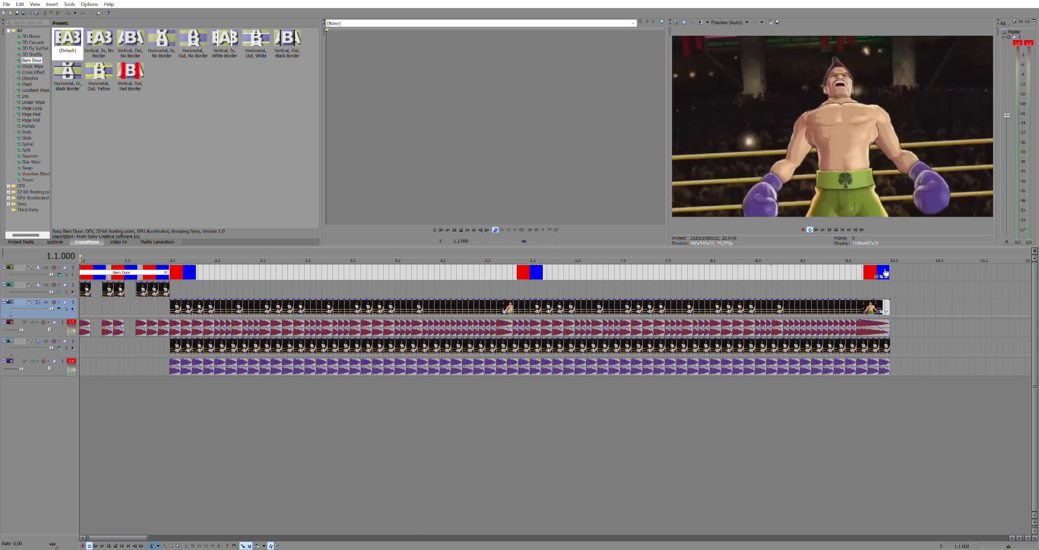
Flip the overlay so red covers the left half and blue the right half of the frame, and play the sequence
click(172, 264)
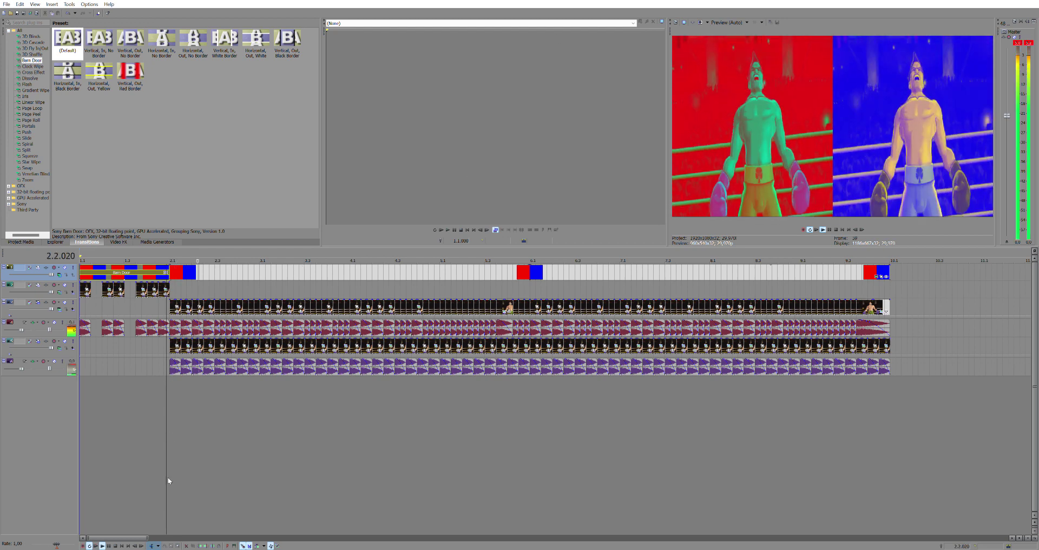
click(121, 546)
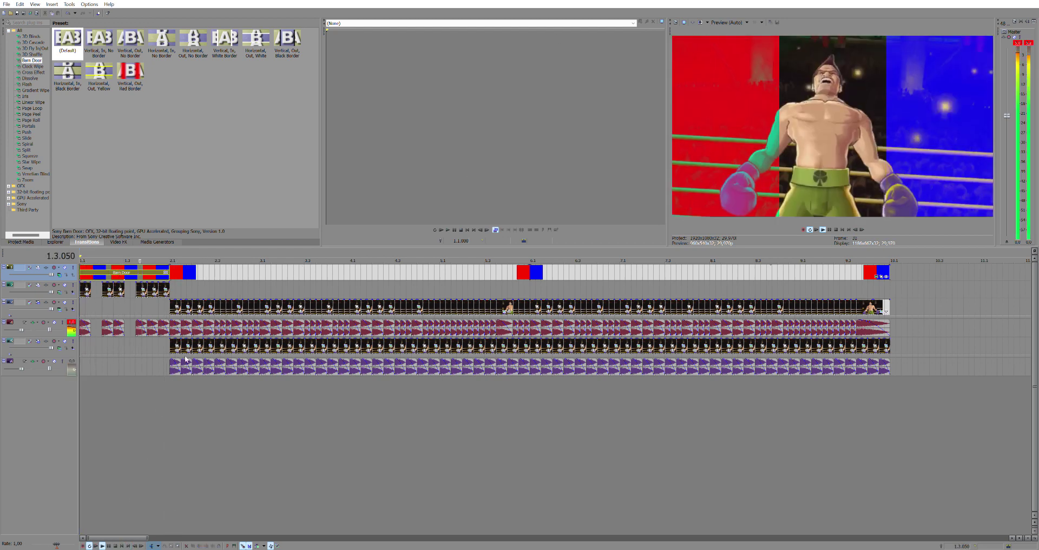